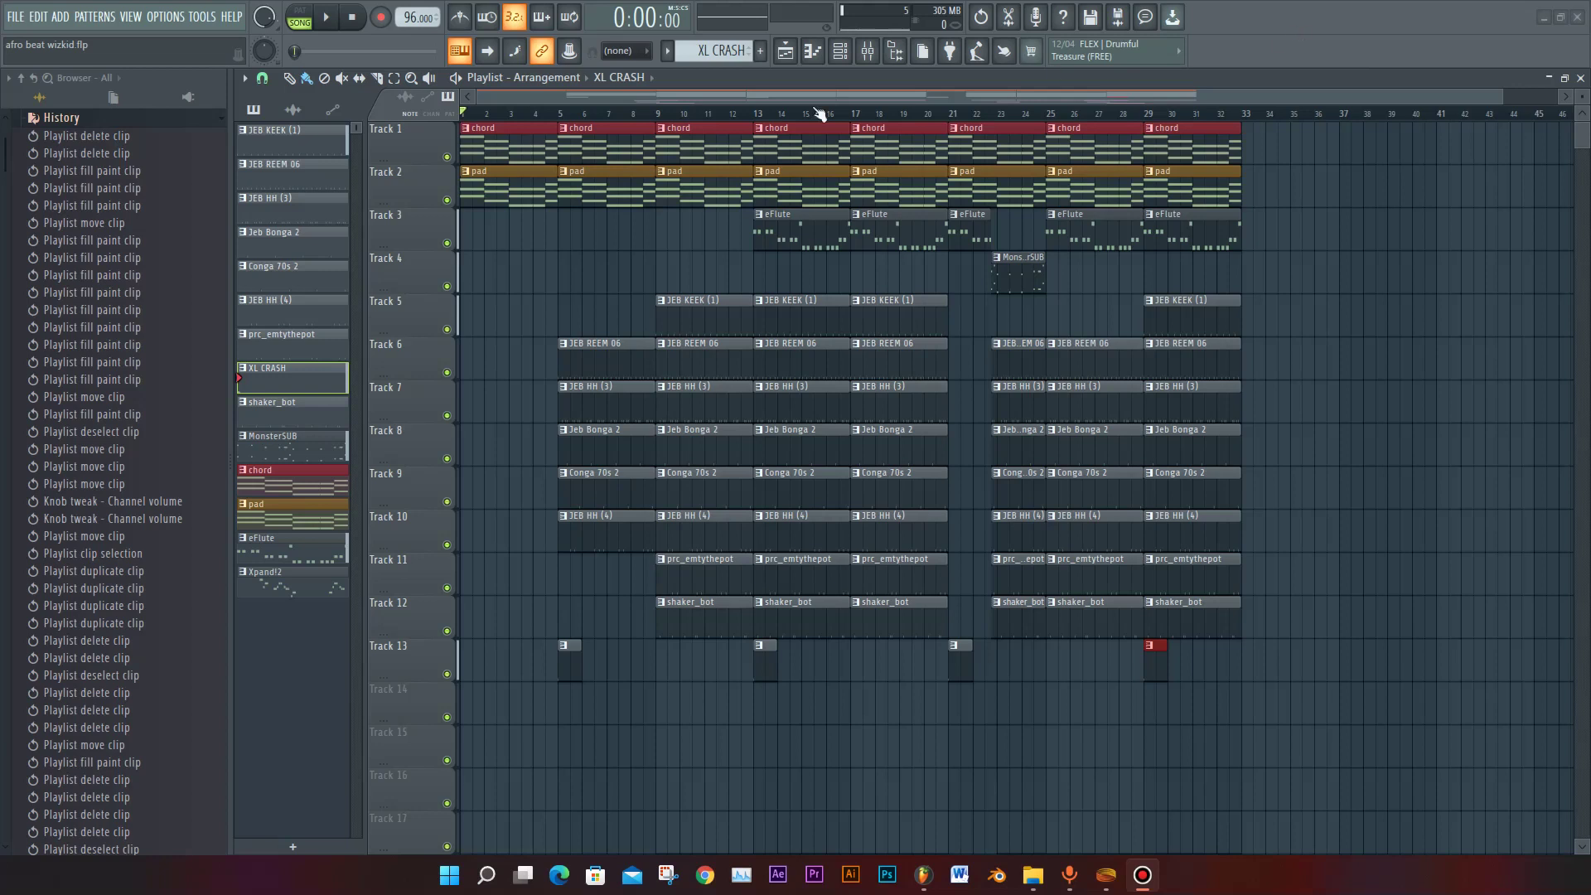
Step: Fit the whole 32-bar arrangement across the playlist and start playing the song from the beginning
left_click(710, 101)
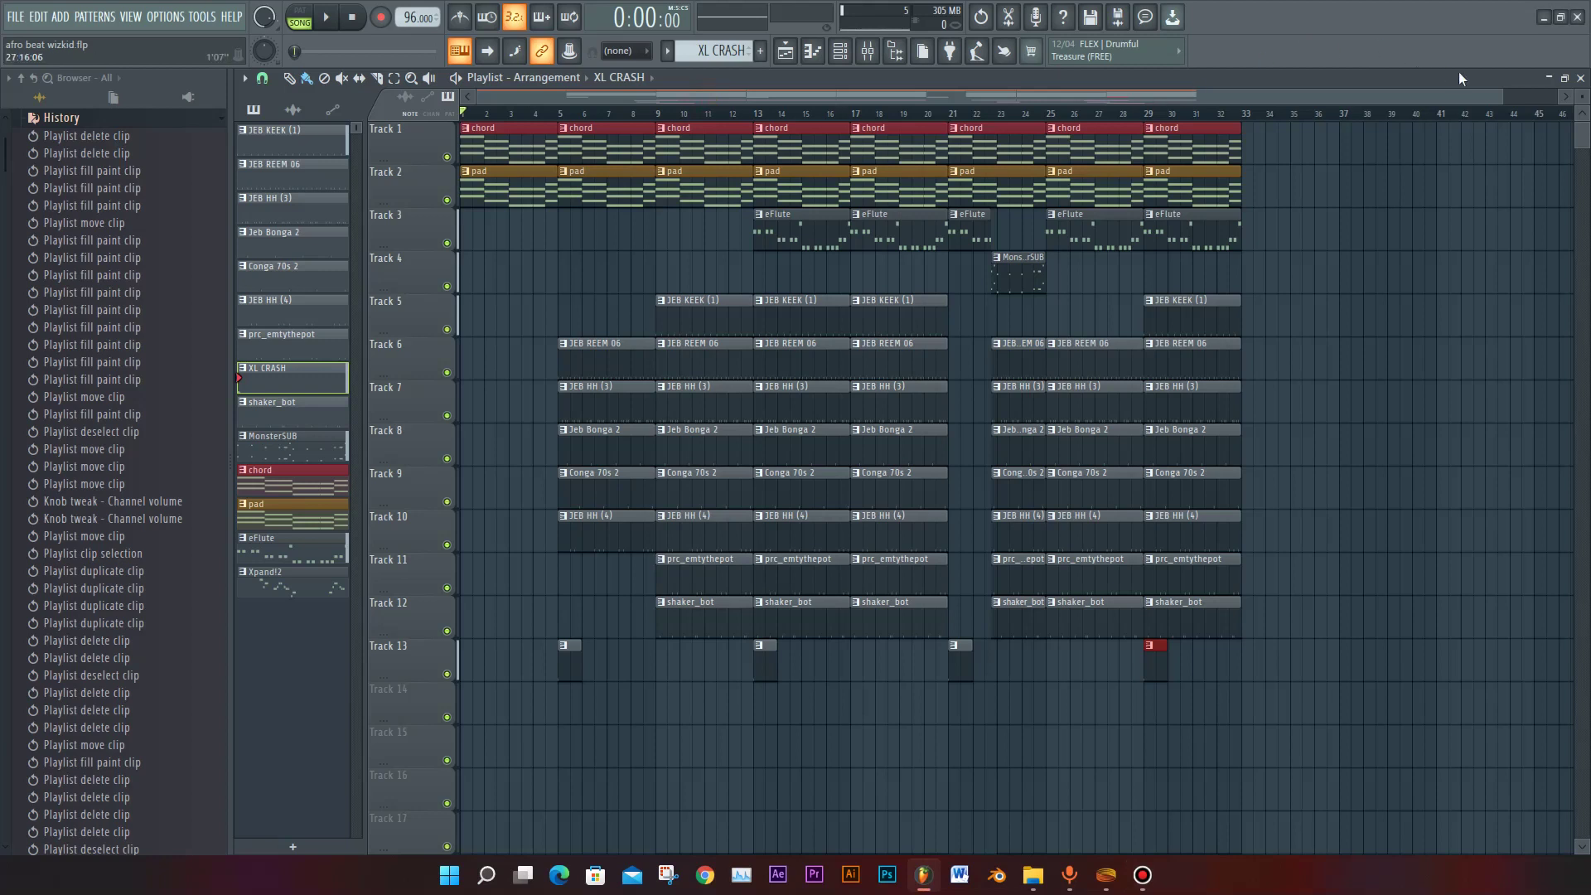
left_click_drag(1501, 98, 1556, 97)
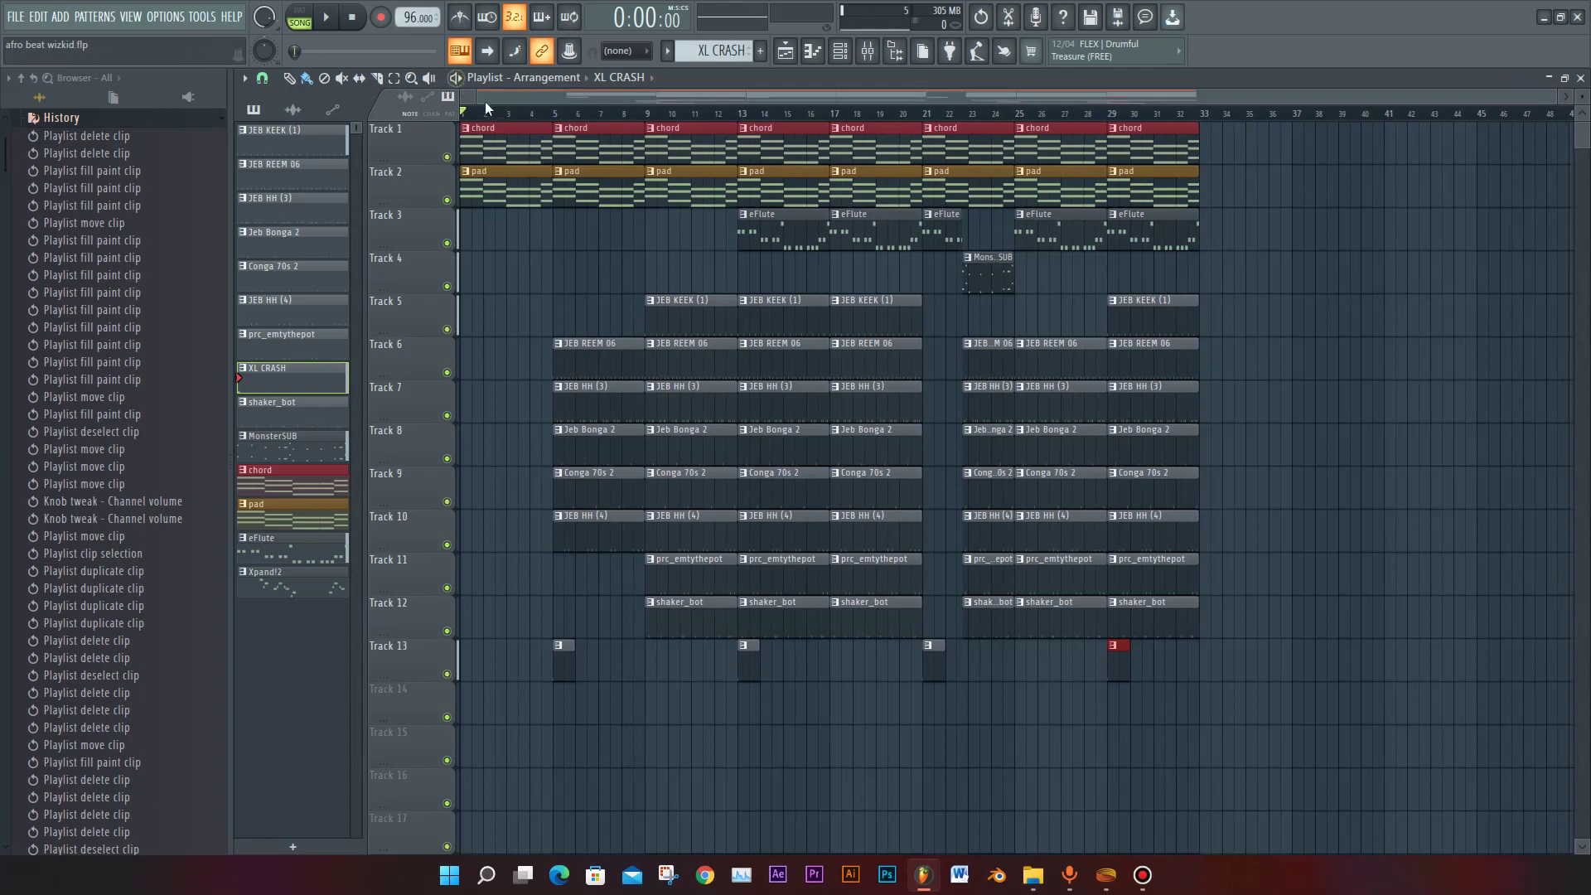
left_click_drag(624, 97, 565, 91)
left_click_drag(1553, 96, 1196, 94)
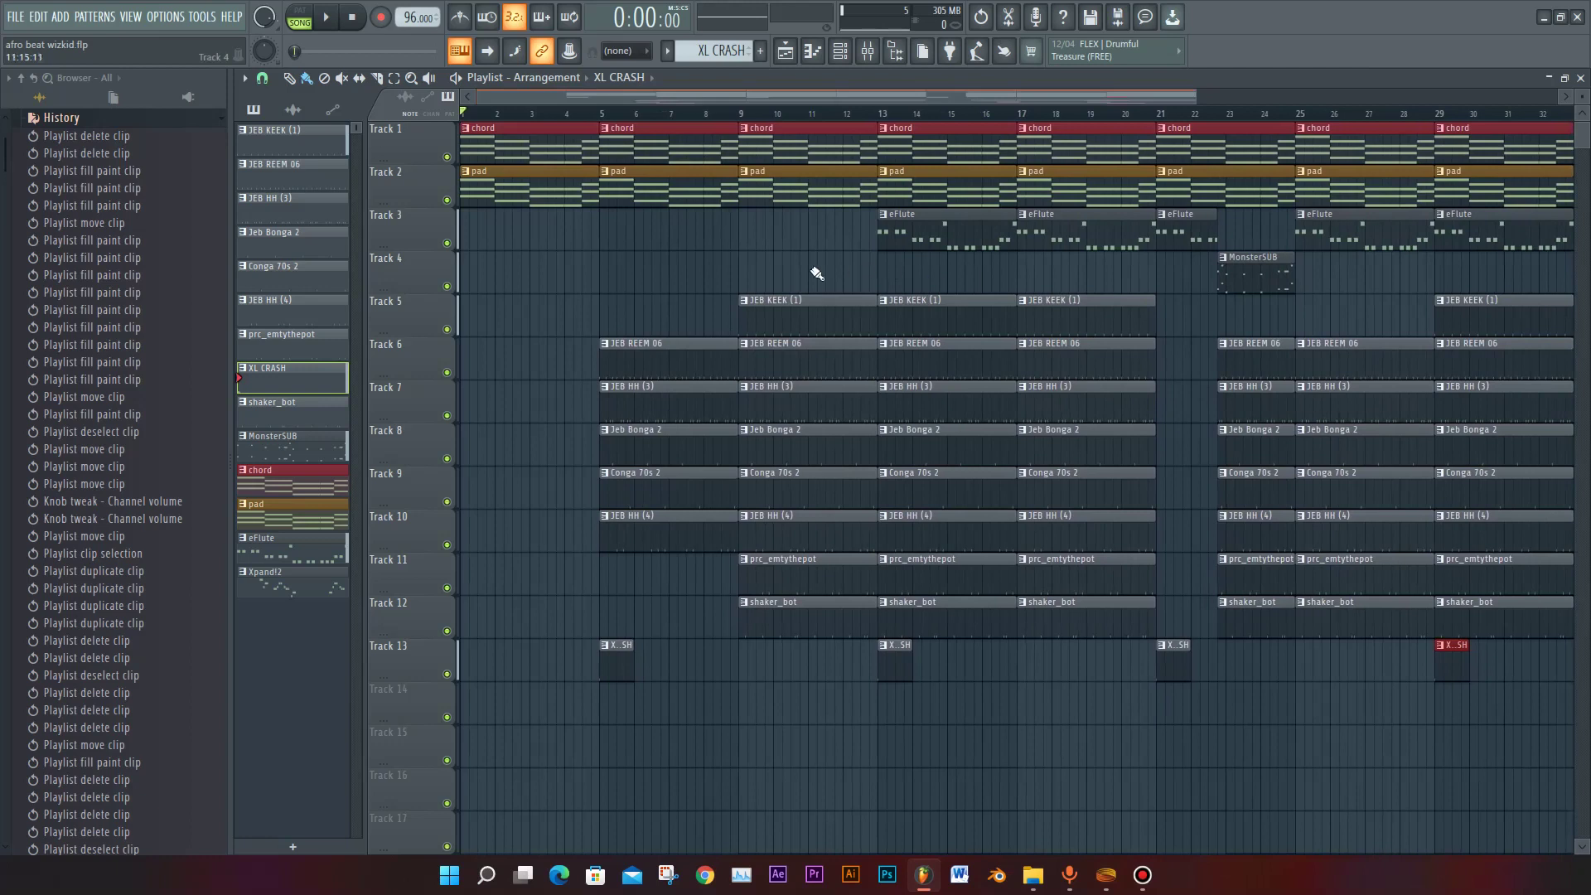
key("space")
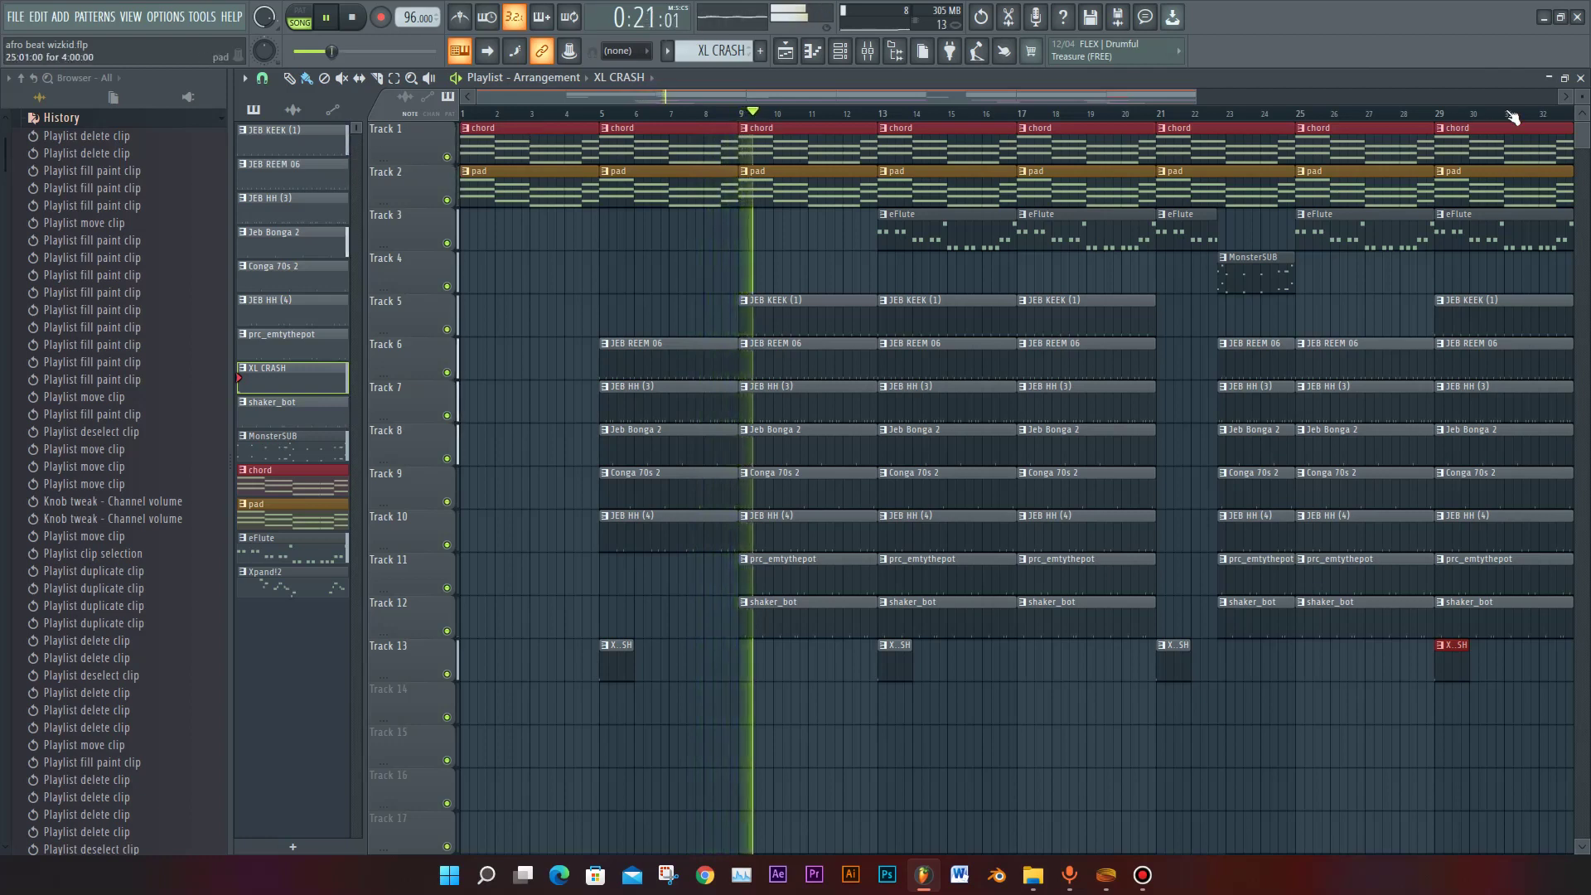
Step: Select all the 93 SHAKER, JEB fill, for Rolls and Jeb FX Clap clips and move them up together so the shaker row sits on Track 14
mouse_move(1586, 97)
left_mouse_down()
mouse_move(1586, 128)
mouse_move(1586, 105)
left_mouse_up()
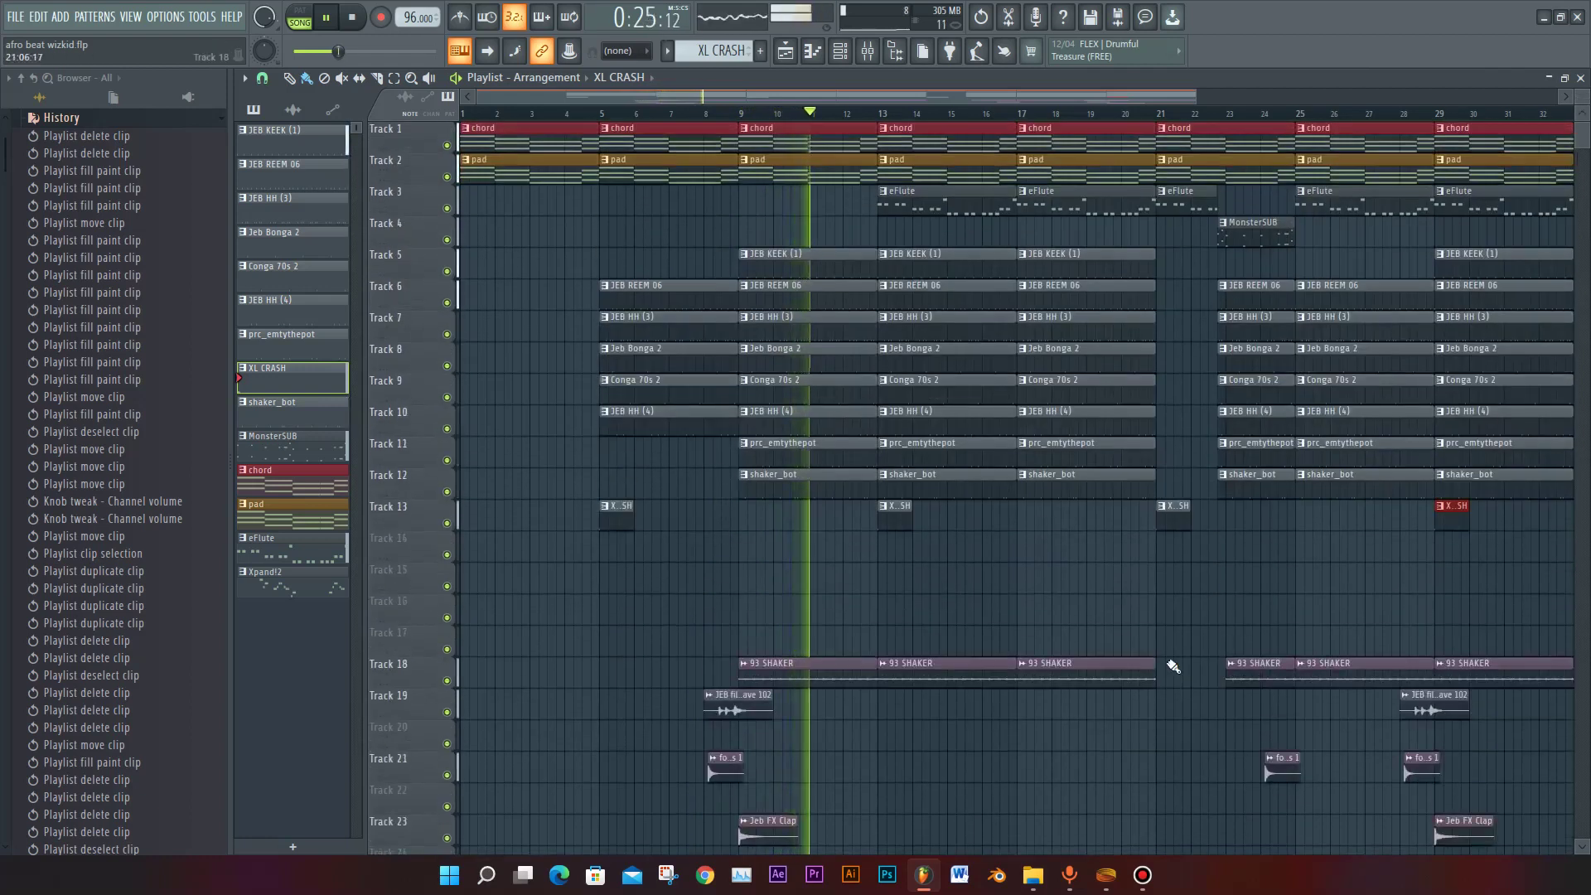
scroll(1169, 642, "down", 3)
scroll(1173, 646, "down", 2)
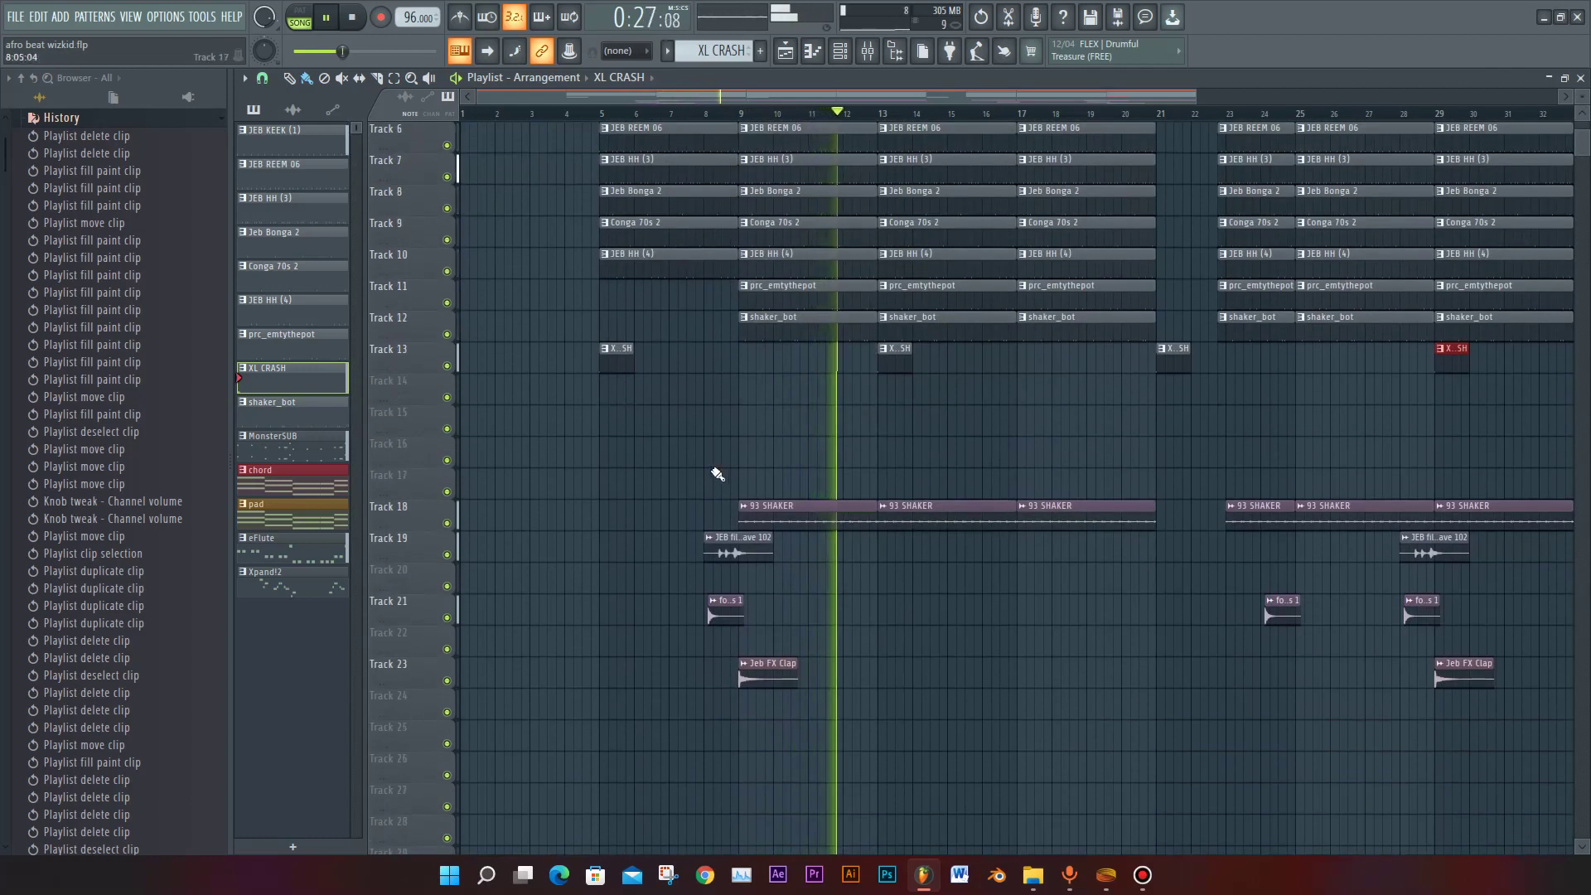
left_click_drag(708, 455, 1566, 770)
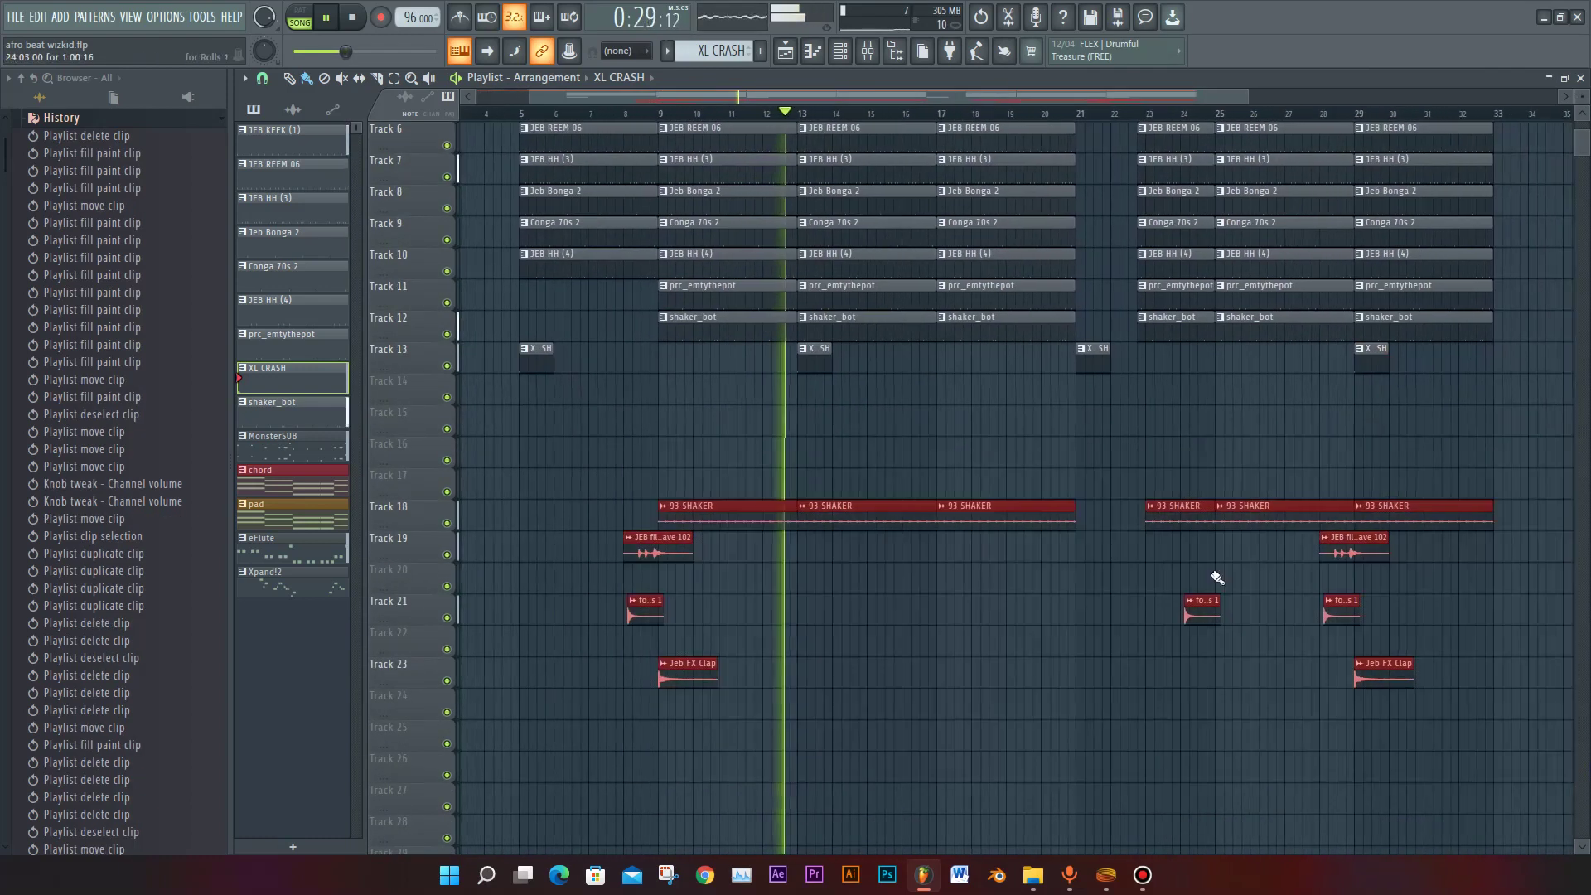
left_click_drag(1196, 521, 1193, 485)
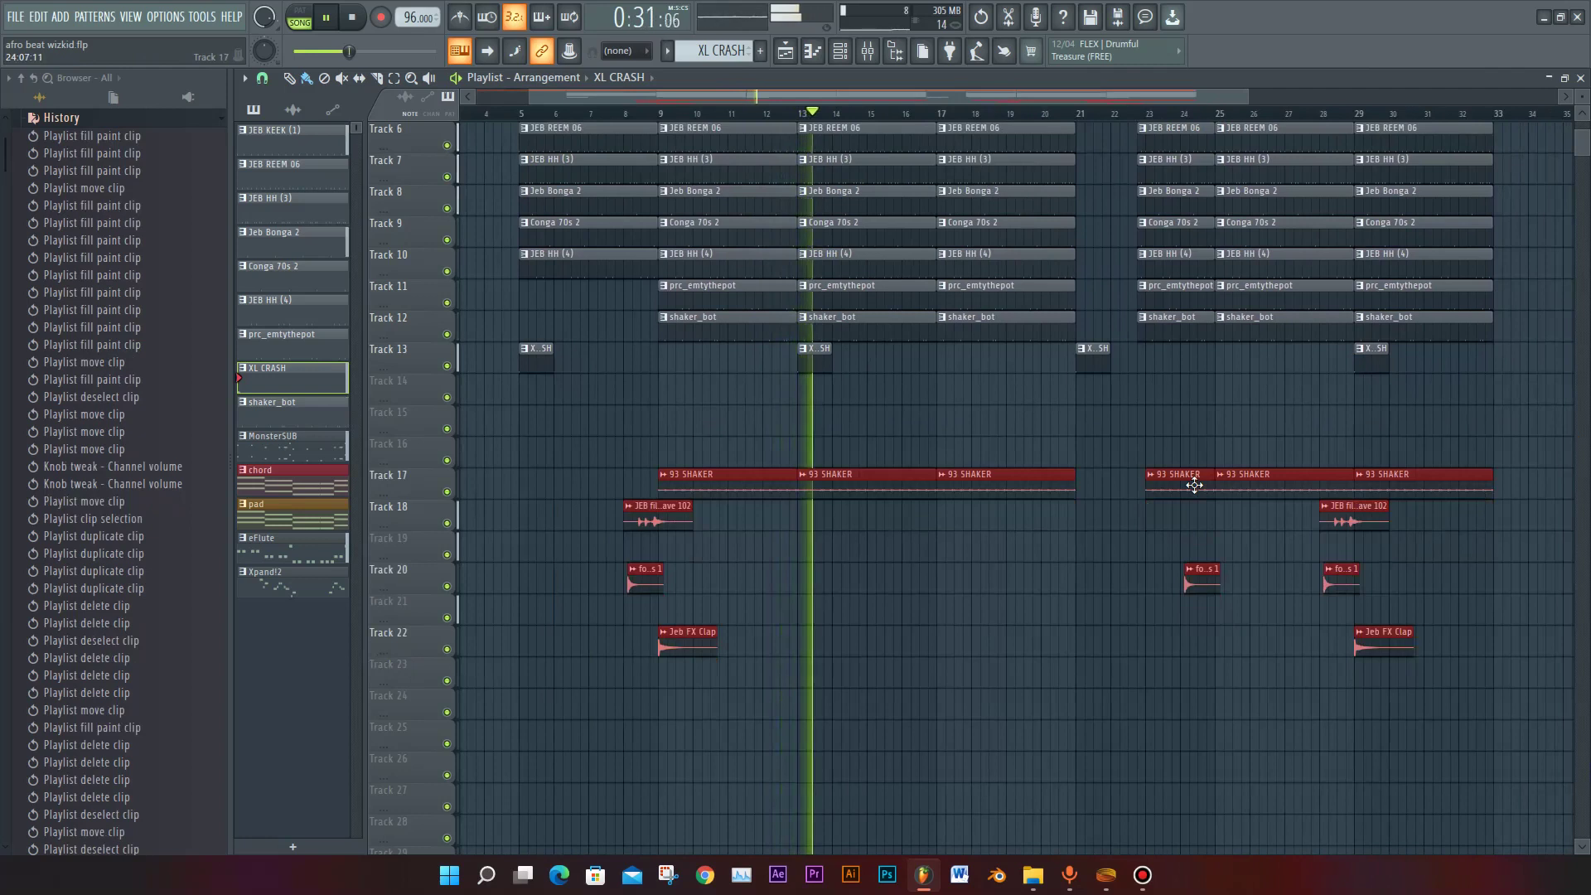
left_click_drag(756, 487, 755, 399)
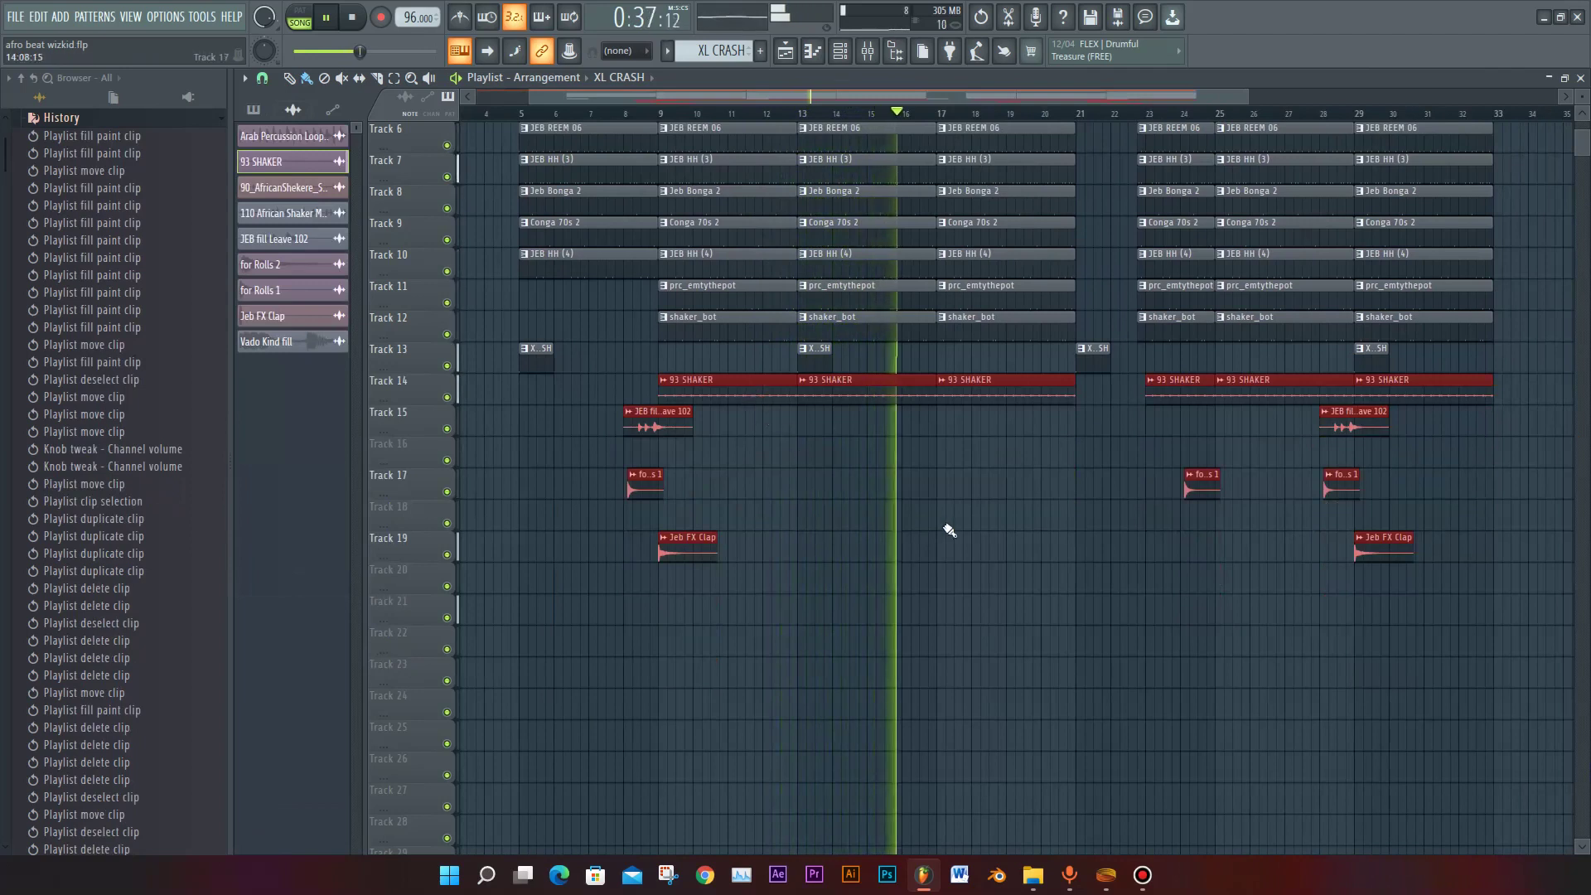
Step: Examine how the melodic, drum and audio clips enter and drop out across the tracks while the song plays, and stop playback
scroll(1101, 581, "up", 1)
left_click_drag(1582, 97, 1582, 121)
scroll(1325, 215, "up", 2)
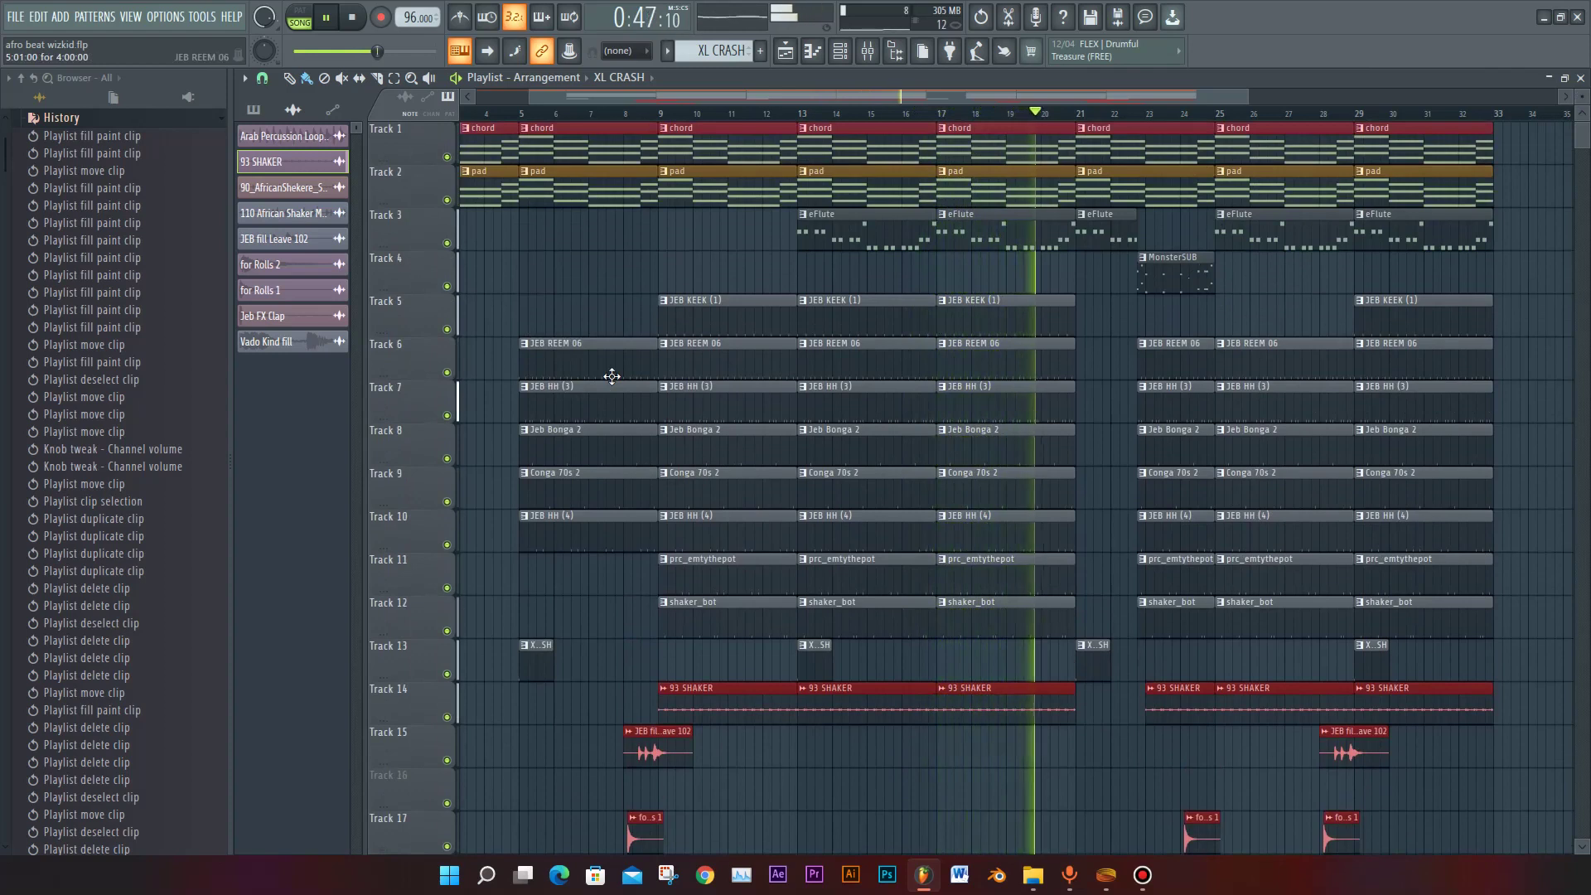
scroll(1090, 497, "down", 3)
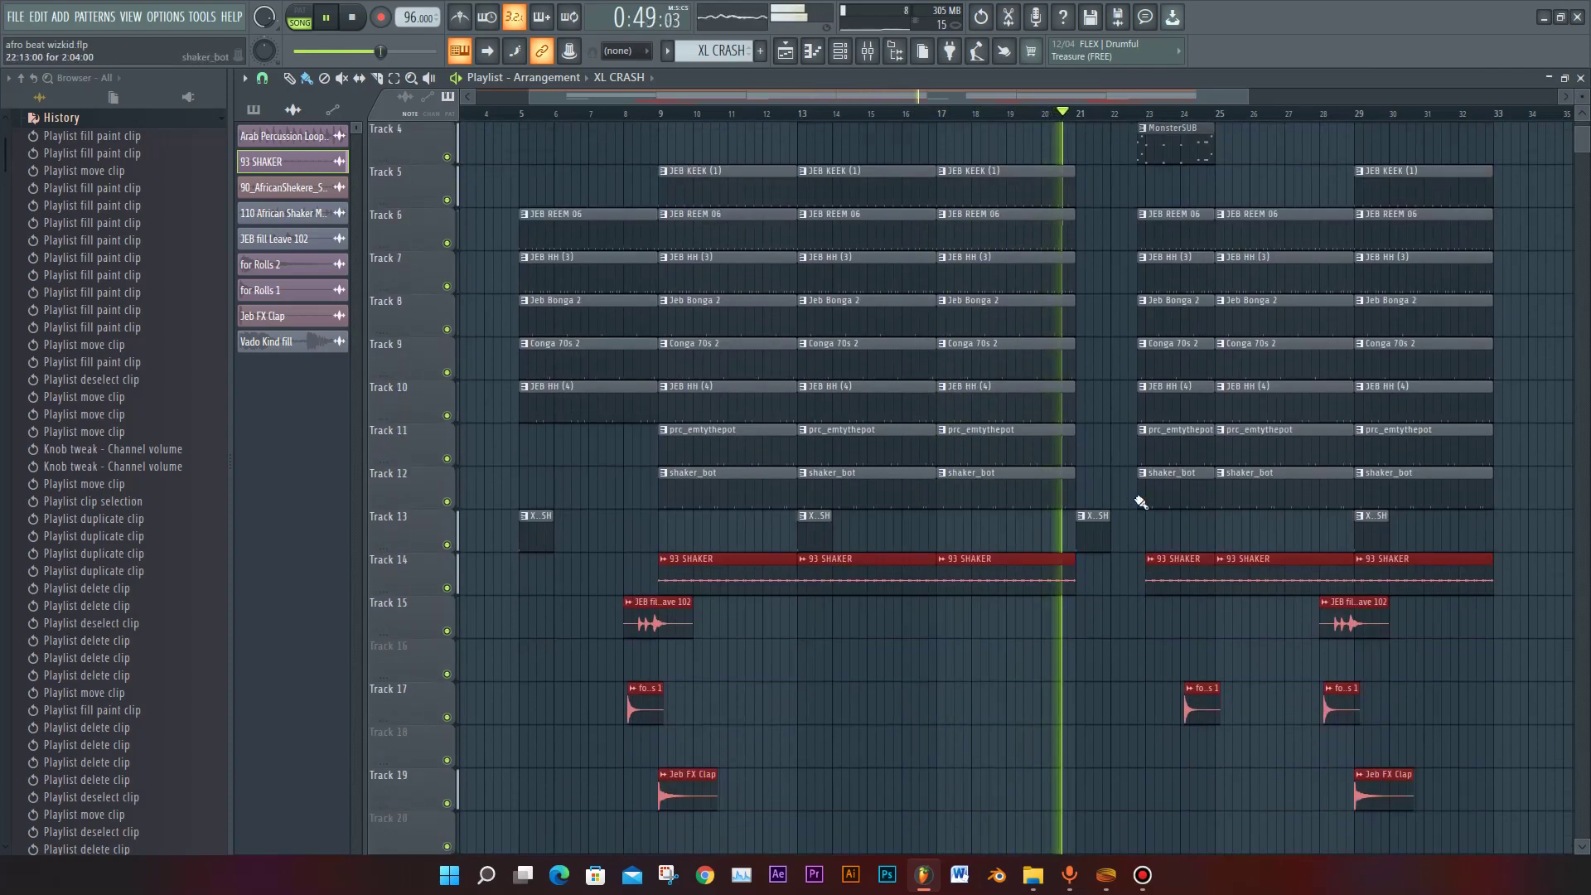
scroll(1141, 502, "up", 2)
scroll(1140, 497, "up", 1)
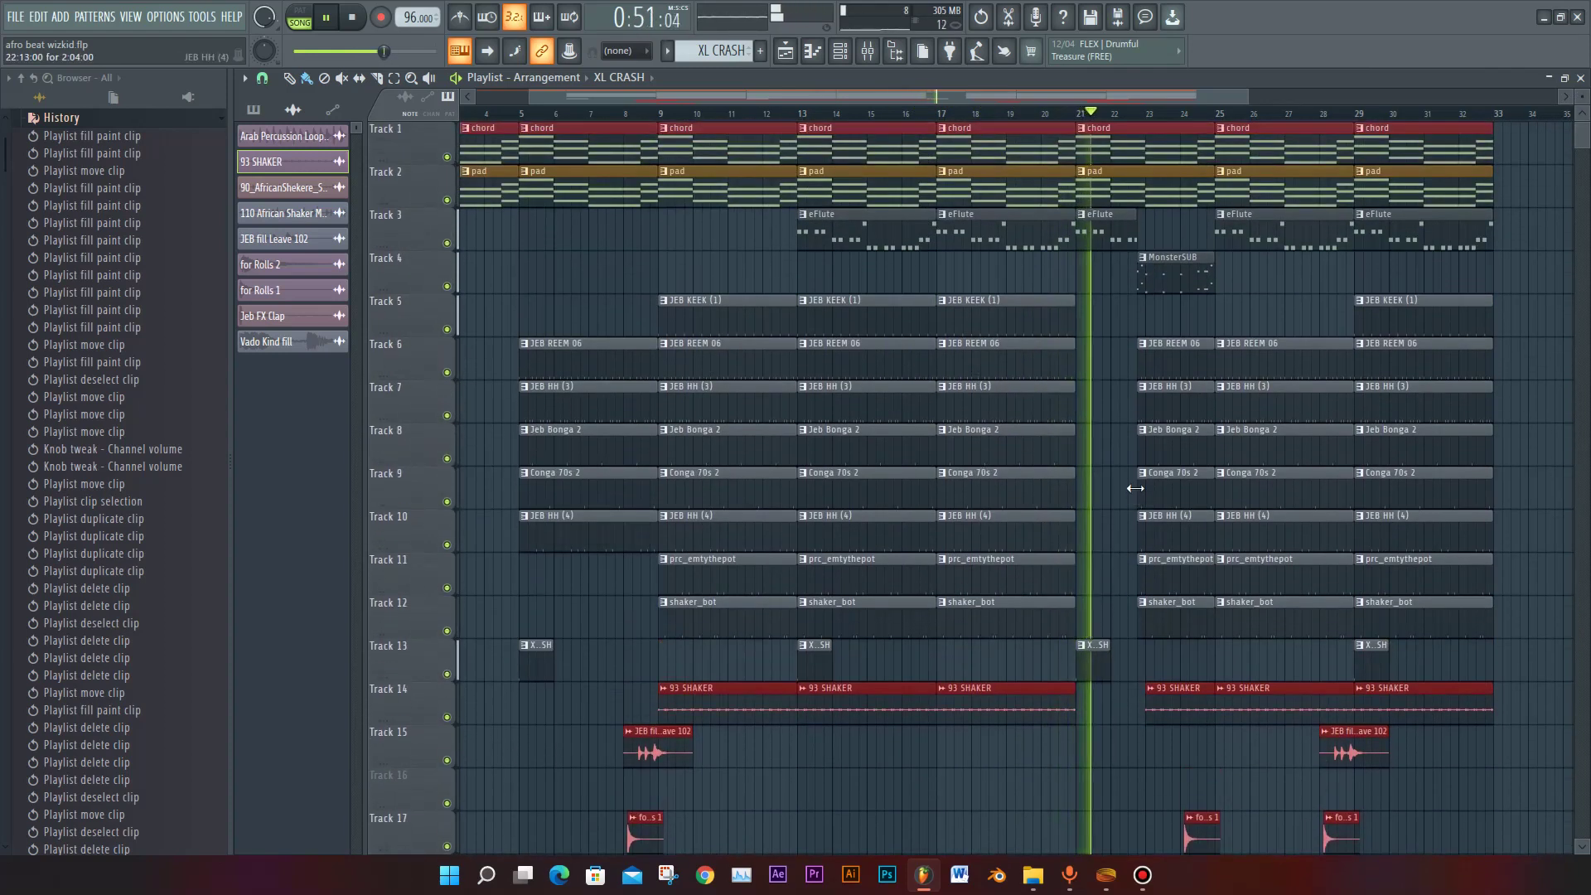
scroll(1136, 489, "down", 2)
scroll(1135, 487, "down", 1)
scroll(1136, 487, "up", 3)
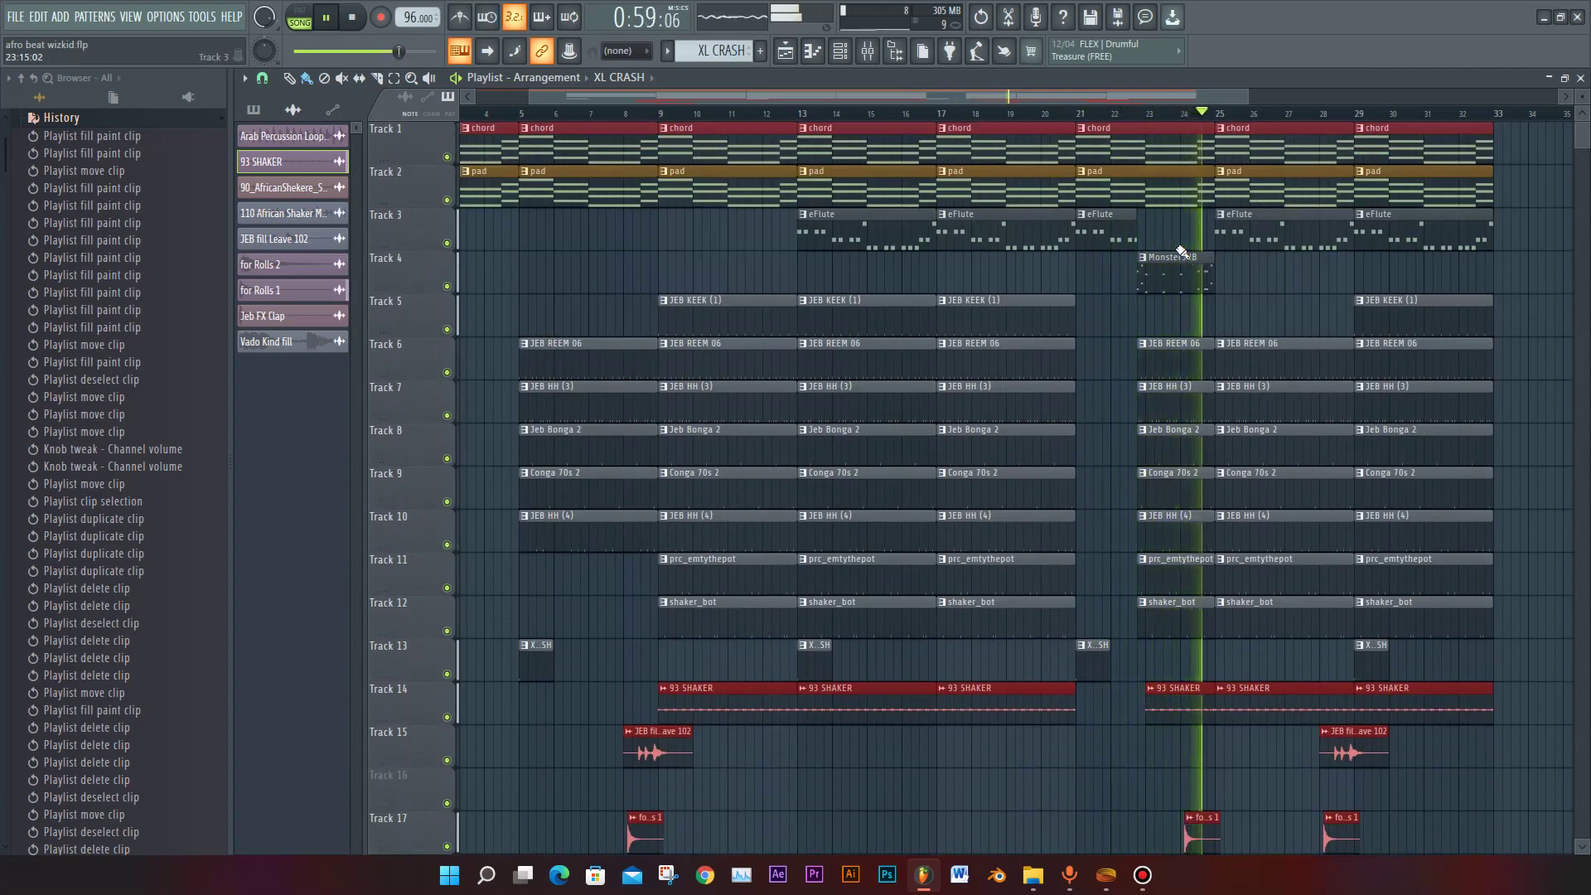
scroll(1203, 297, "down", 3)
scroll(1268, 393, "up", 3)
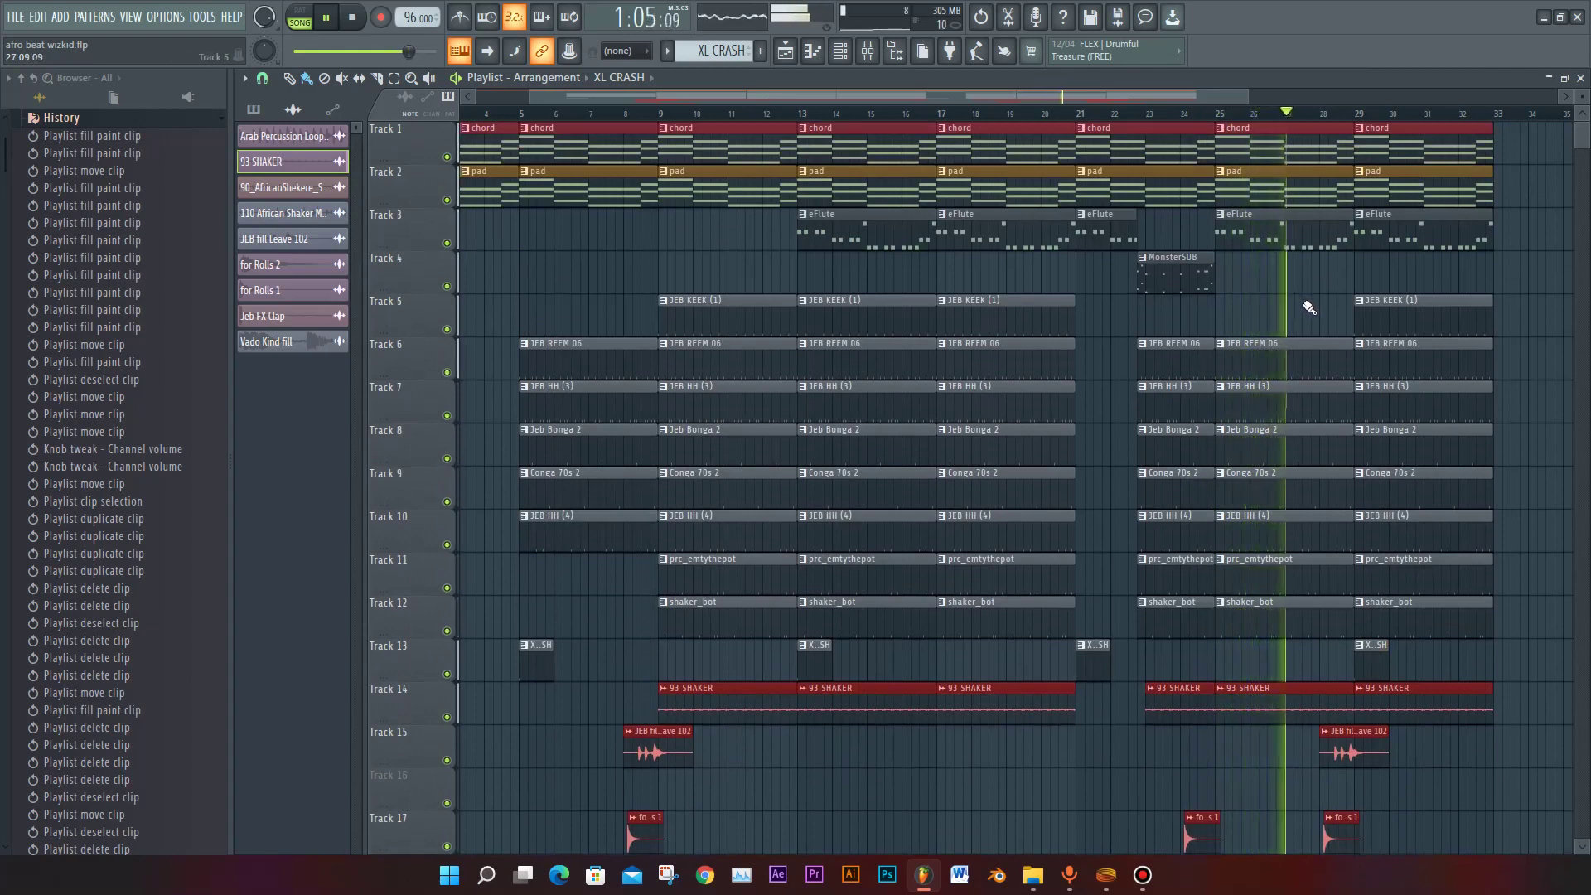
scroll(1307, 305, "down", 5)
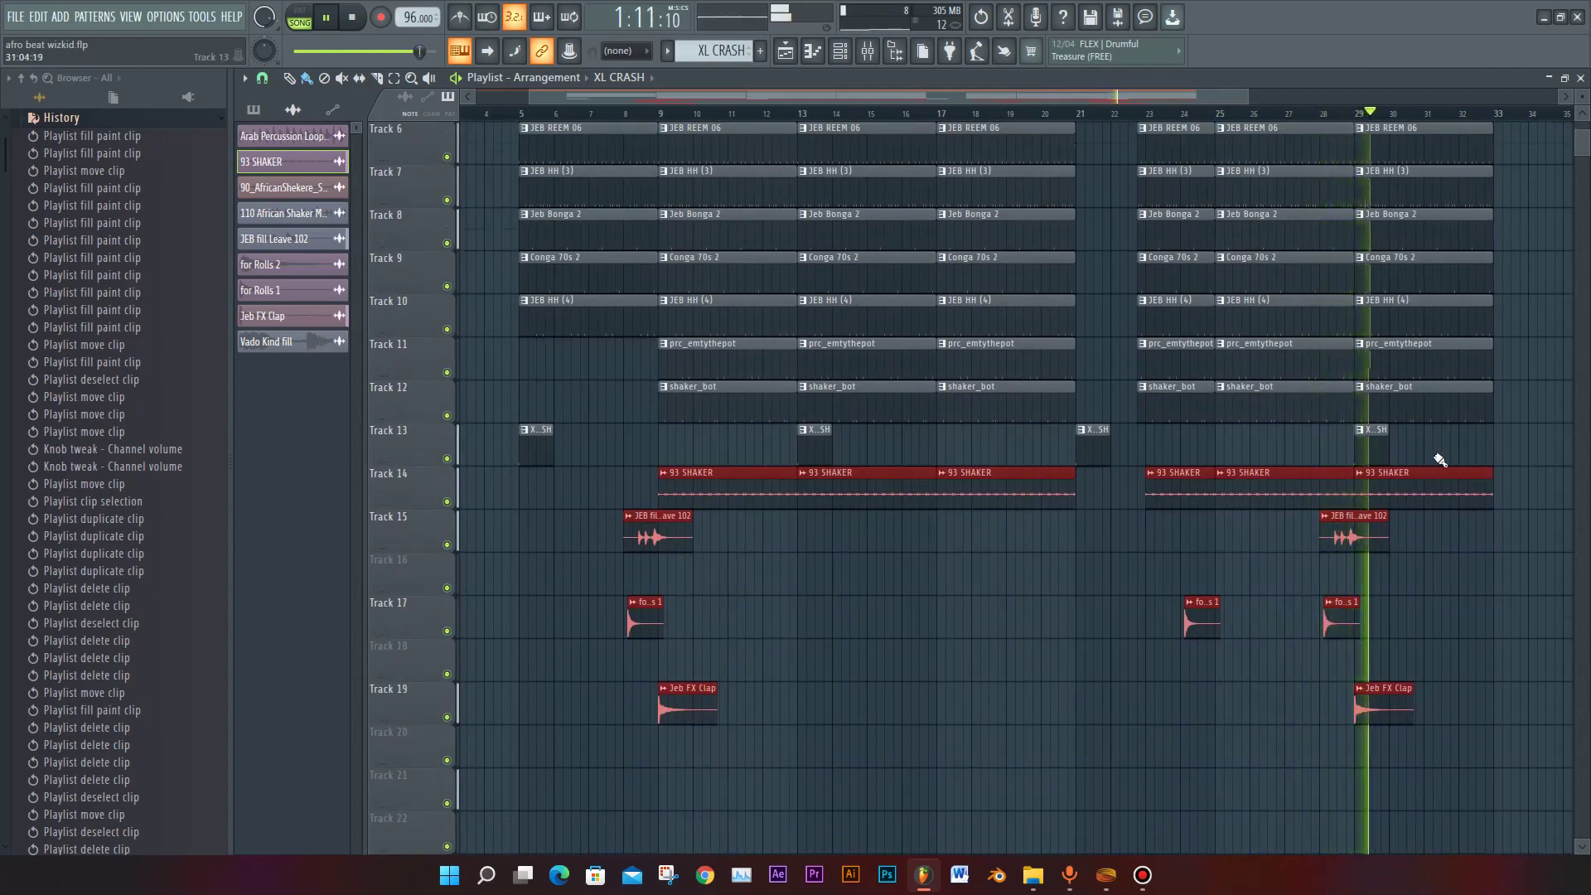
scroll(1440, 462, "up", 5)
scroll(1412, 447, "up", 1)
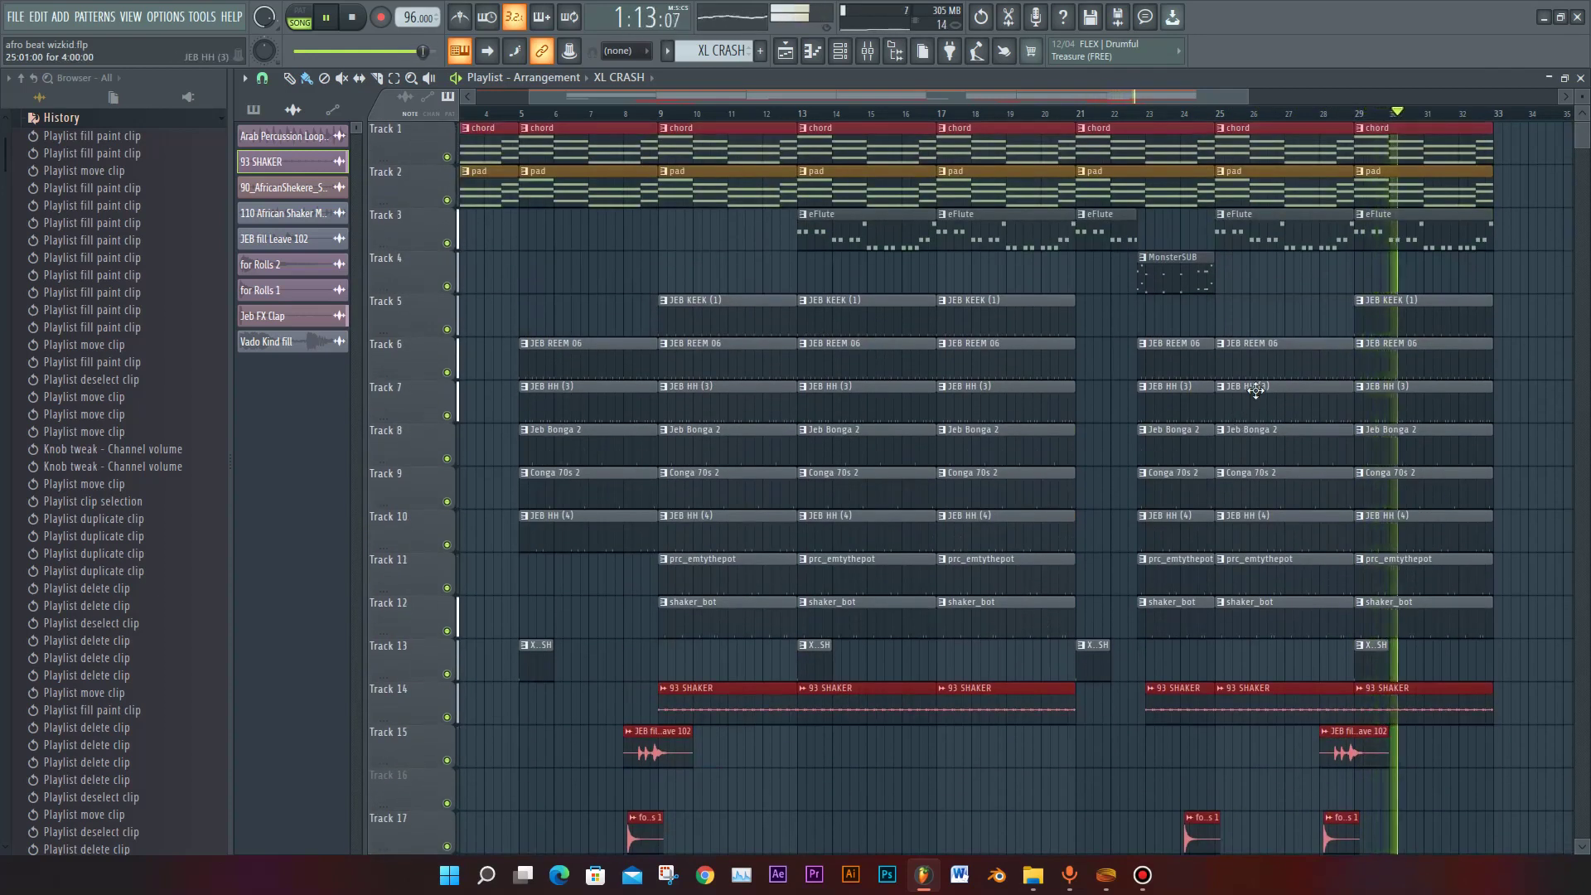
key("space")
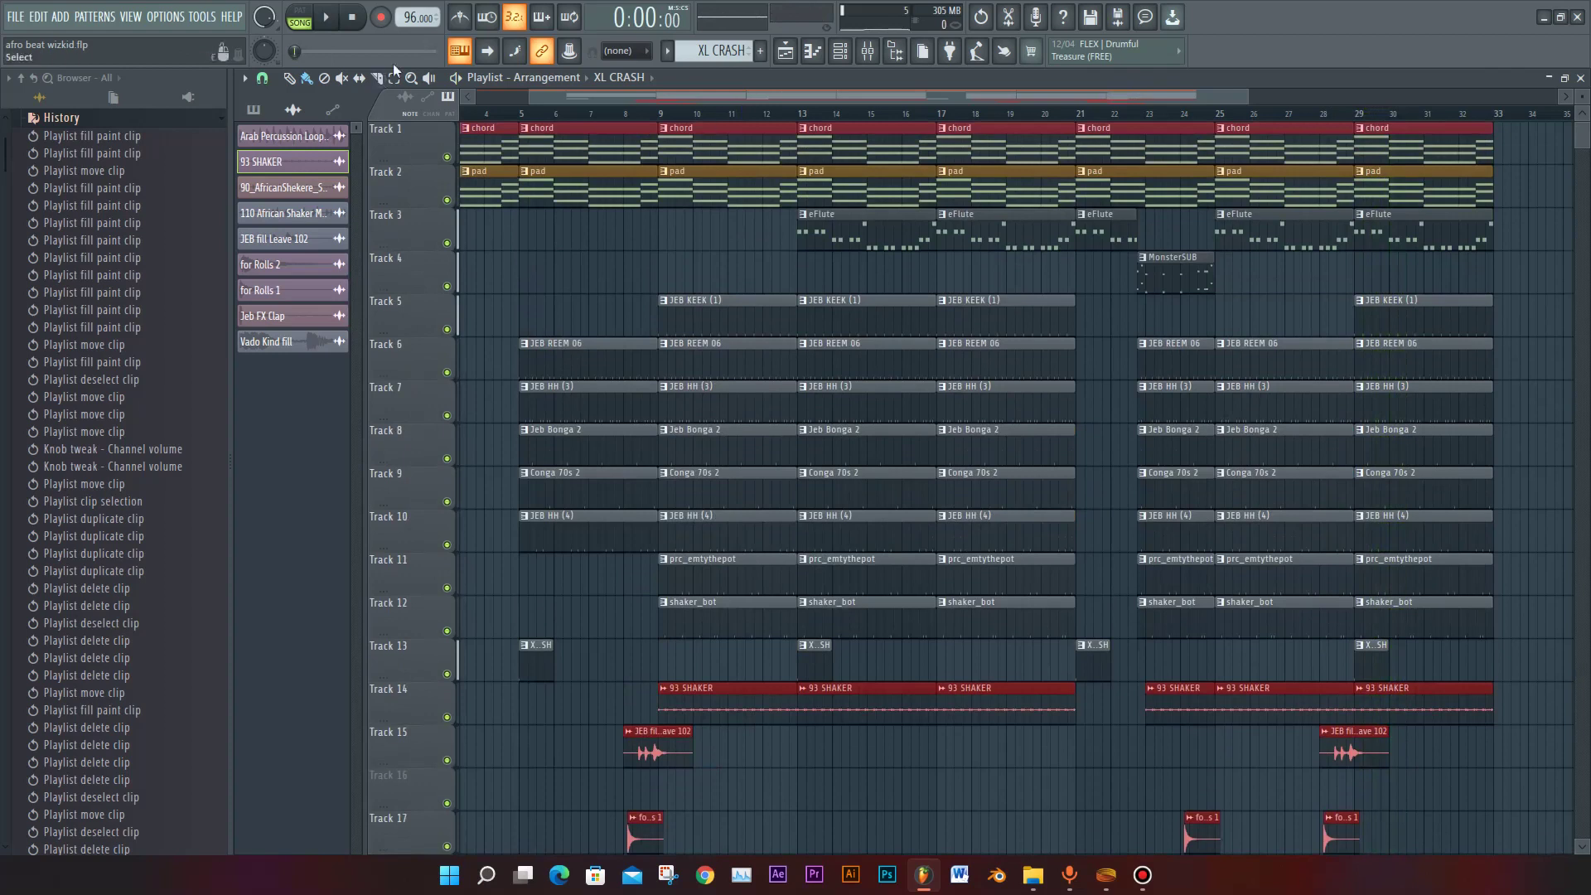
Step: Fit the full arrangement in the playlist and open the channel rack on the JEB KEEK (1) pattern with the Unsorted channels showing
left_click_drag(527, 90, 367, 111)
left_click_drag(1247, 94, 1195, 79)
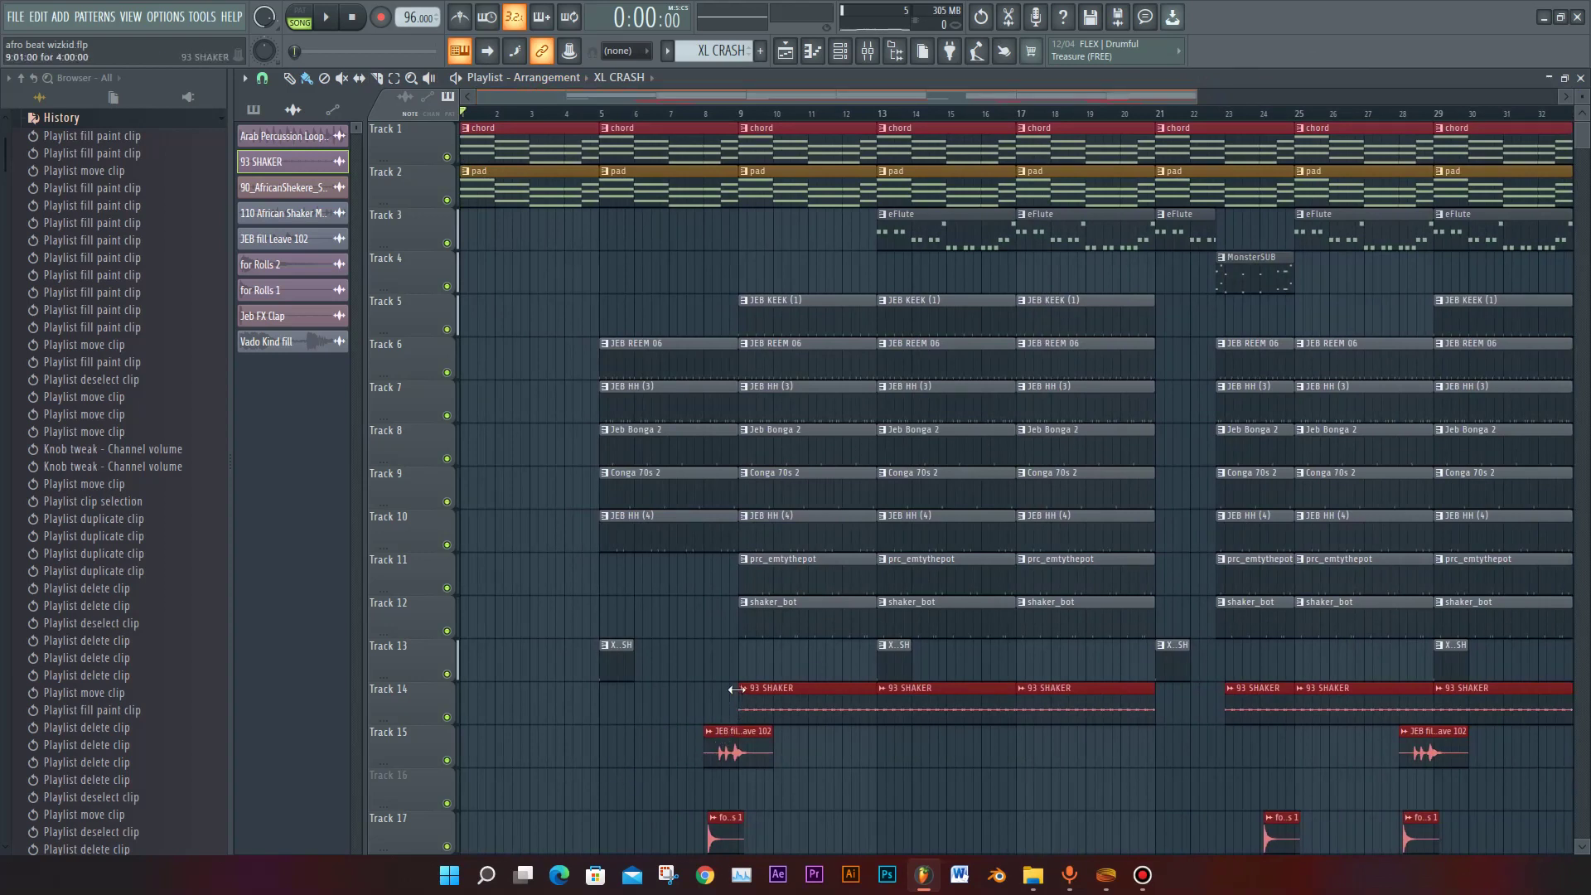
key("l")
key("F6")
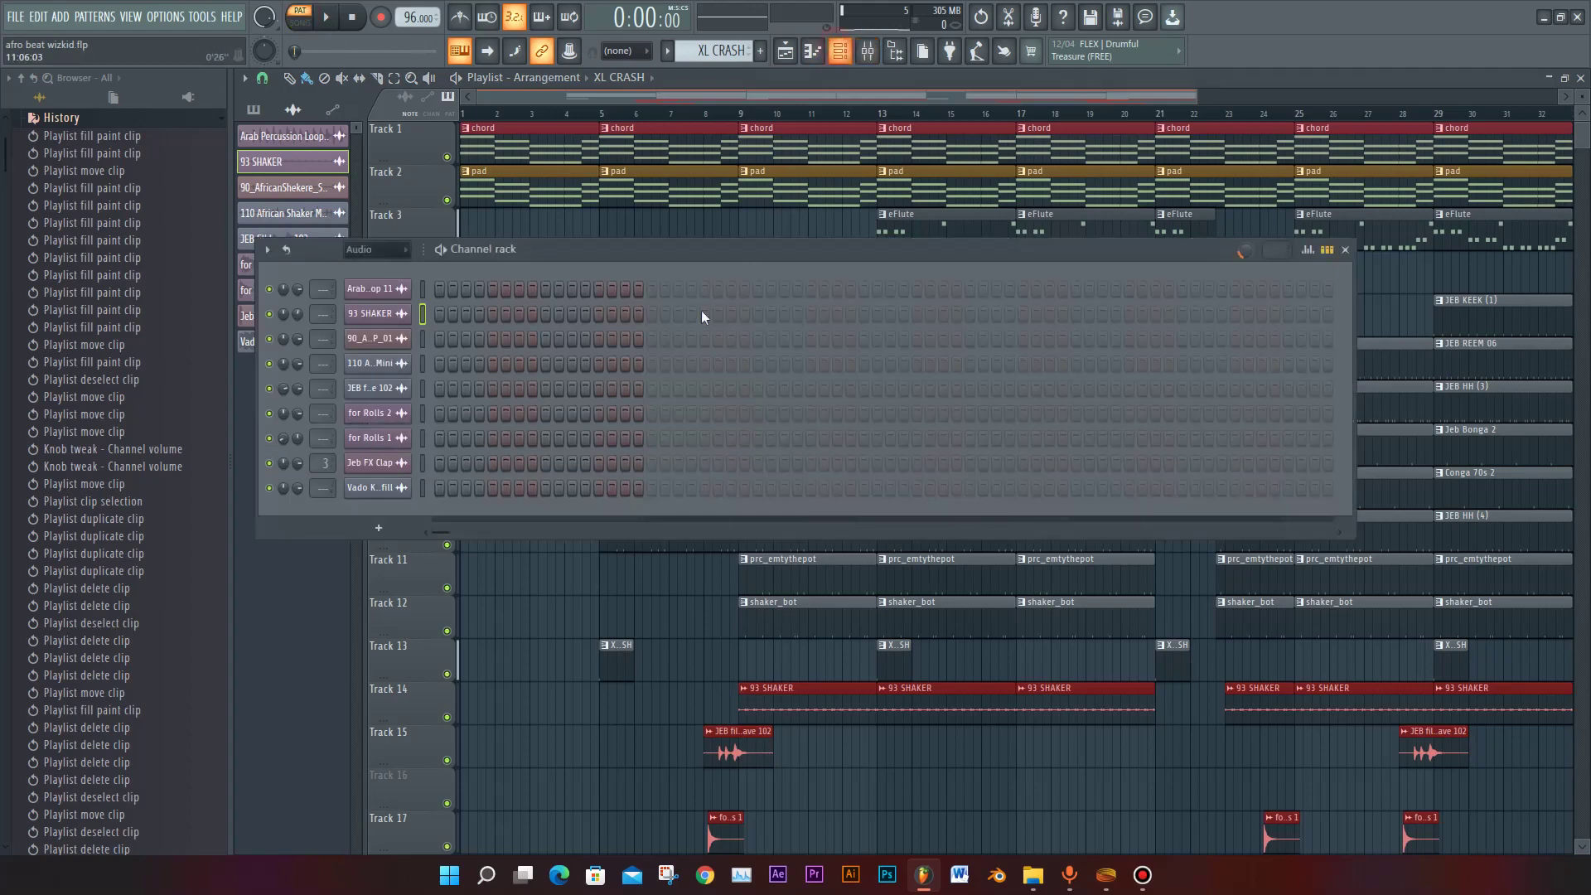
key("Left")
key("Left")
key("Left")
key("Left")
key("Left")
key("Left")
key("Left")
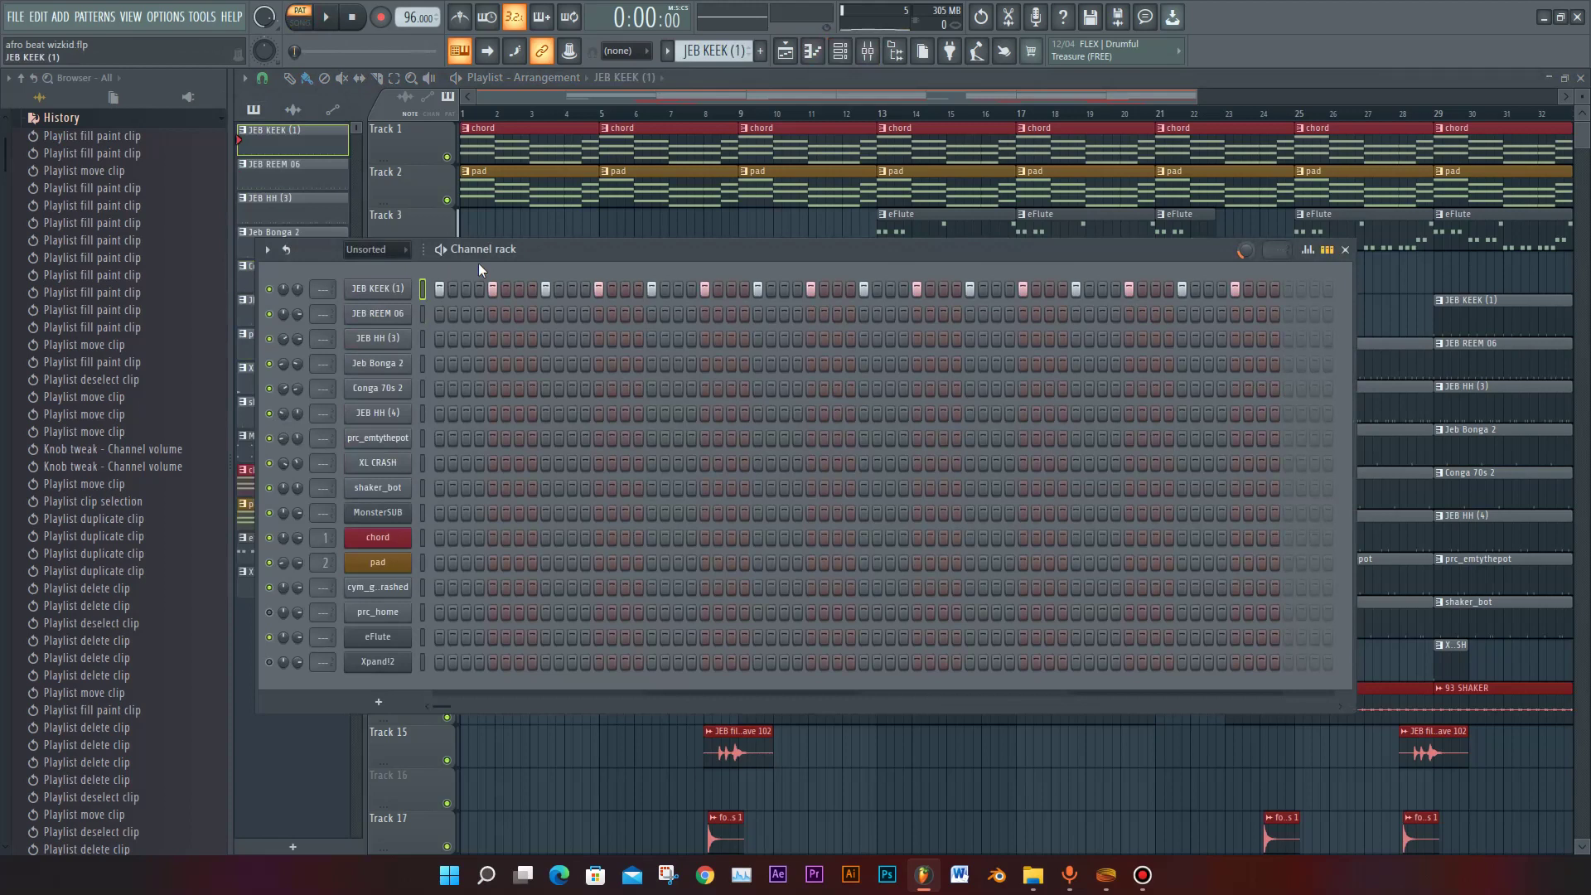
Step: Inspect the JEB KEEK (1) channel's sample, envelope and miscellaneous settings, and audition the sample repeatedly at C5
left_click(404, 290)
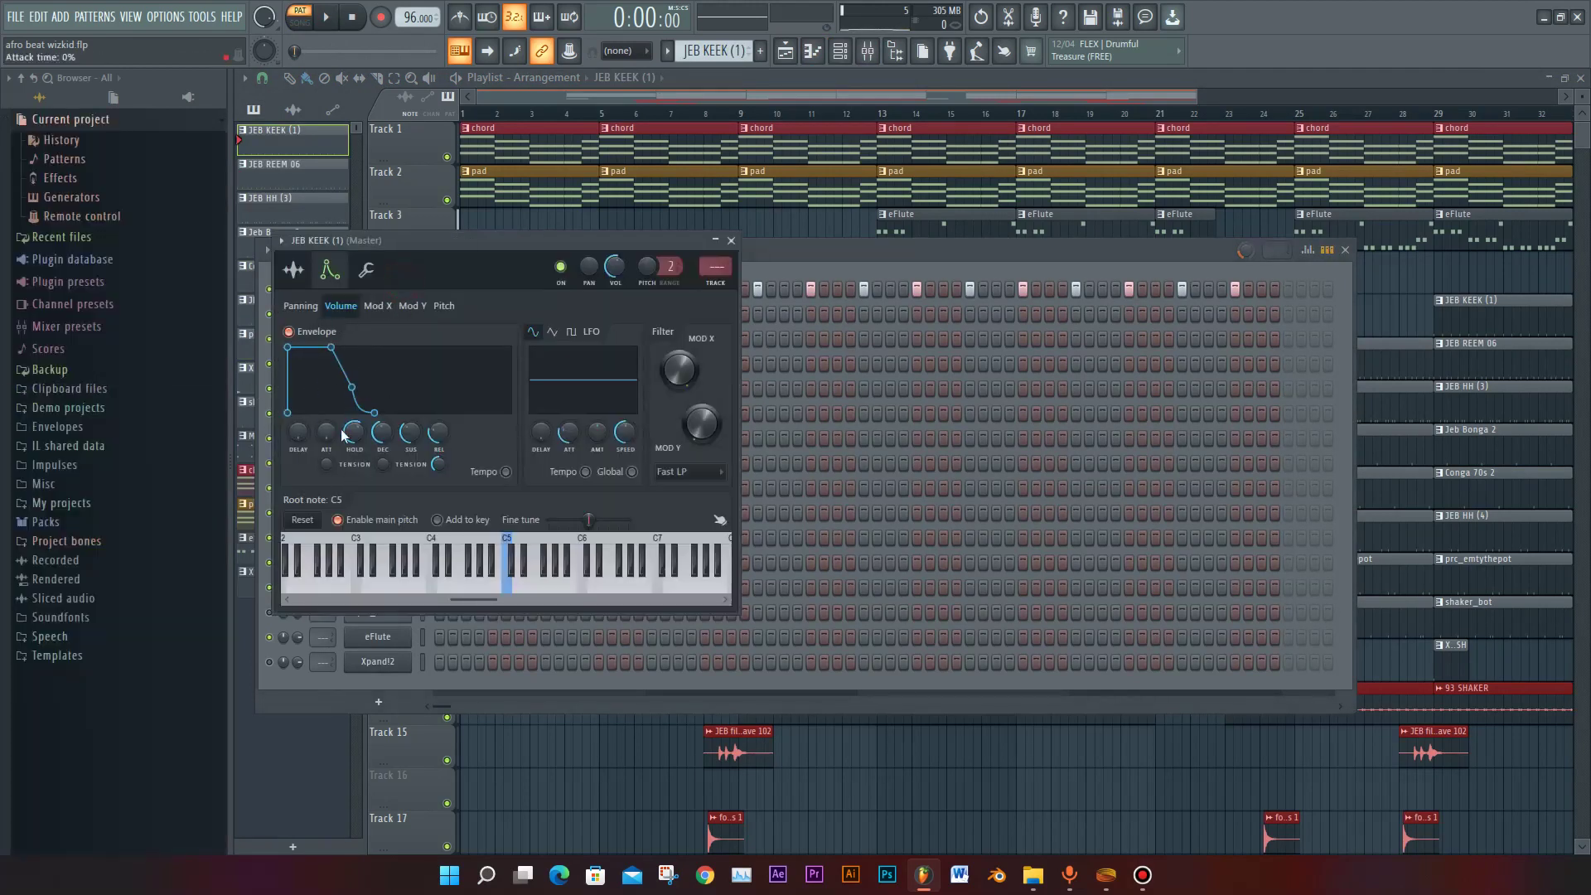
left_click(293, 269)
left_click(367, 276)
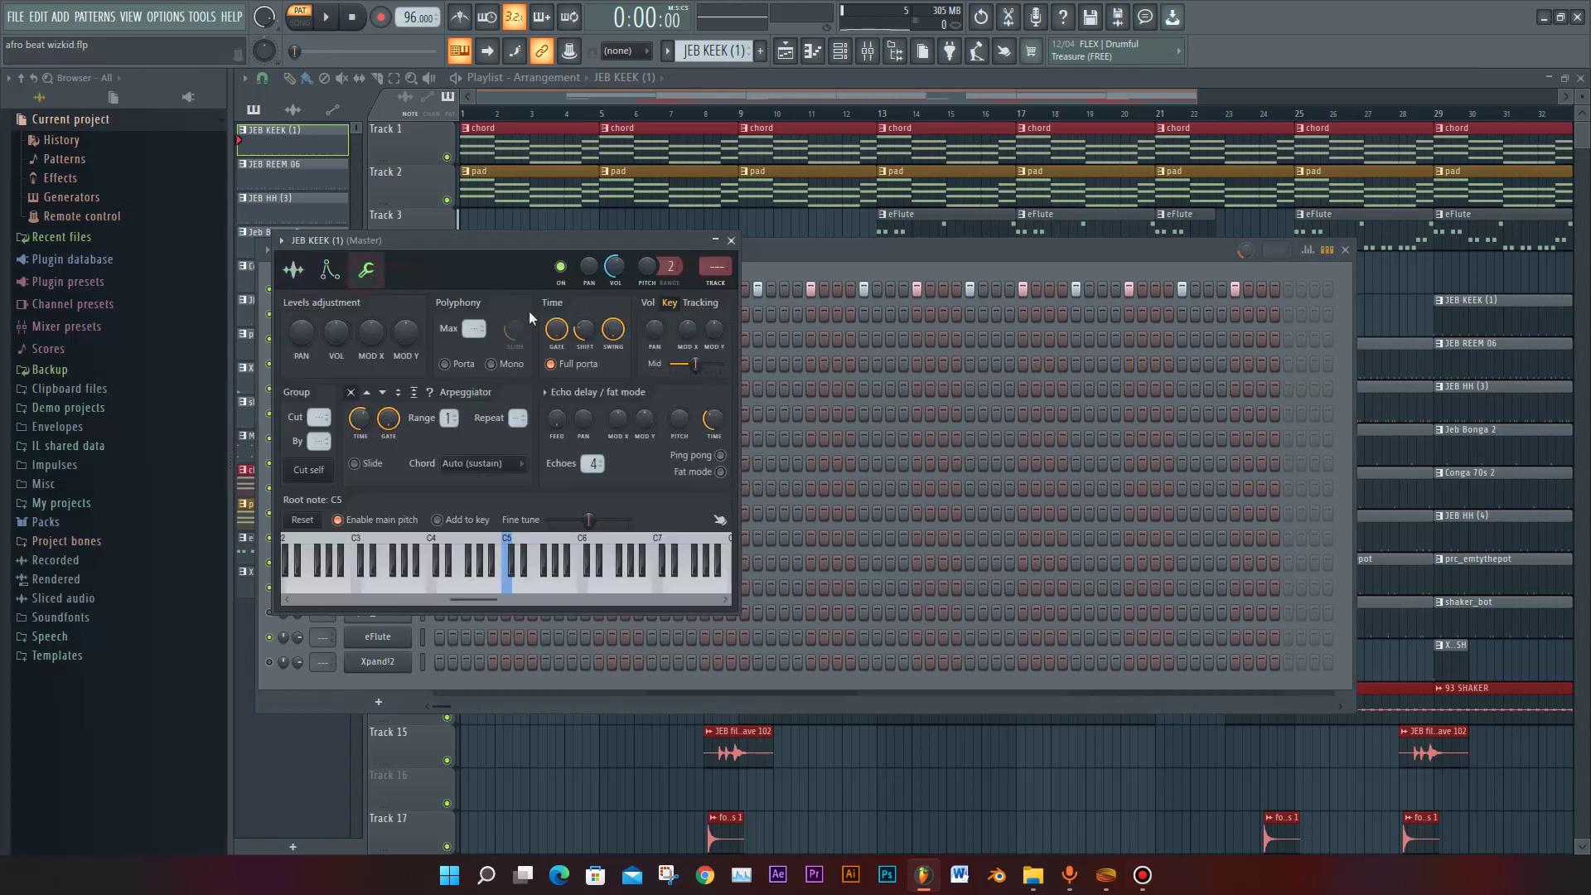
left_click(510, 586)
left_click(509, 587)
left_click(510, 587)
left_click(510, 587)
left_click(510, 587)
left_click(510, 587)
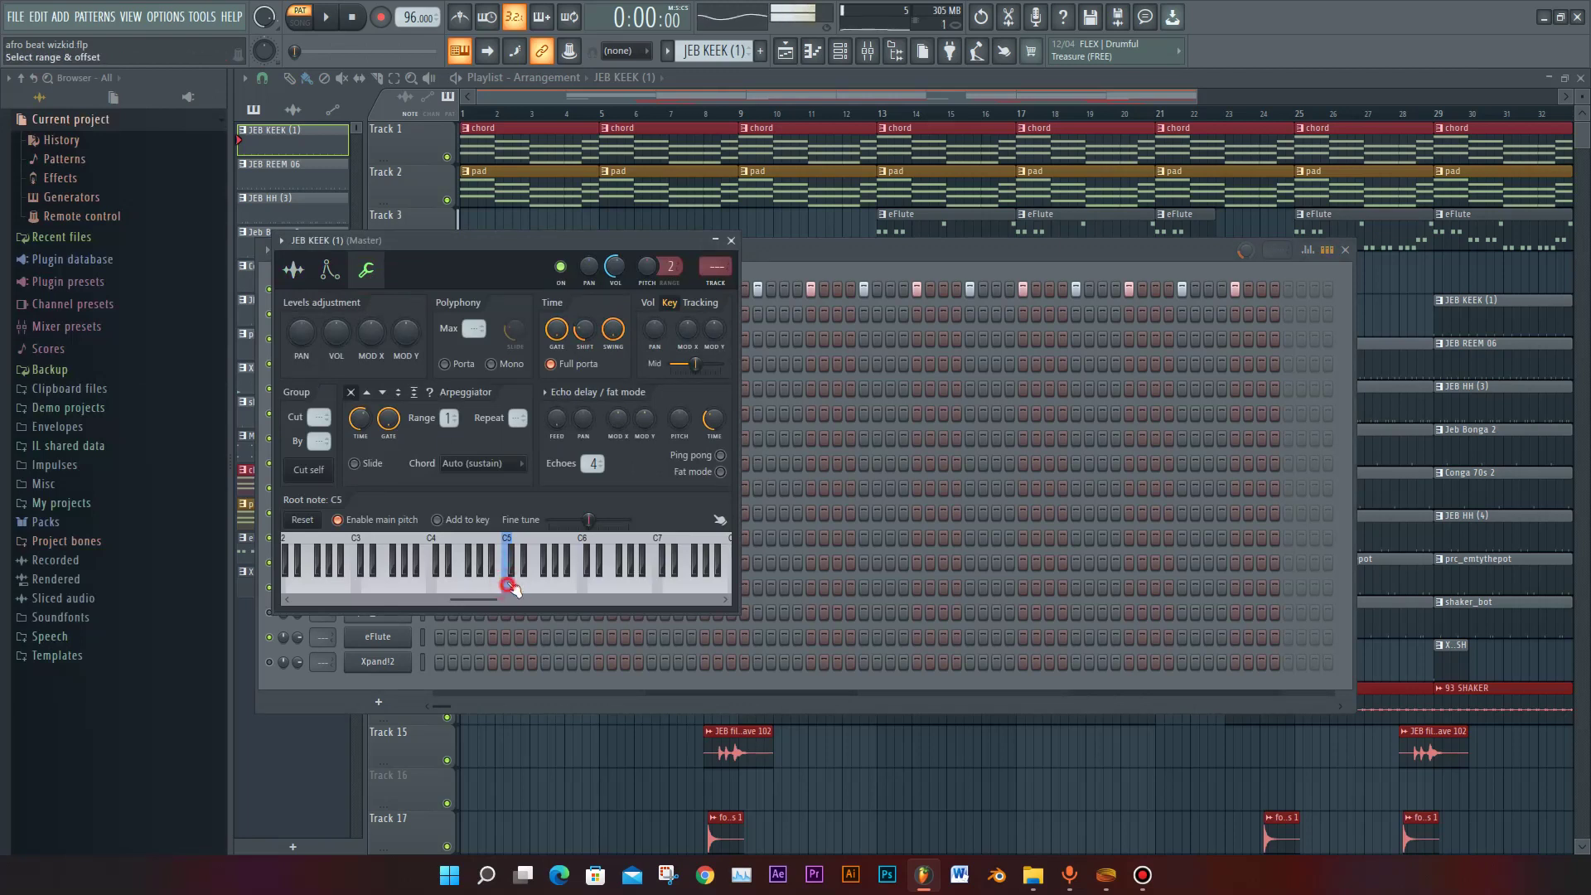
Step: Try a 24% attack time on the JEB KEEK (1) volume envelope and audition the kick at C5
left_click(330, 270)
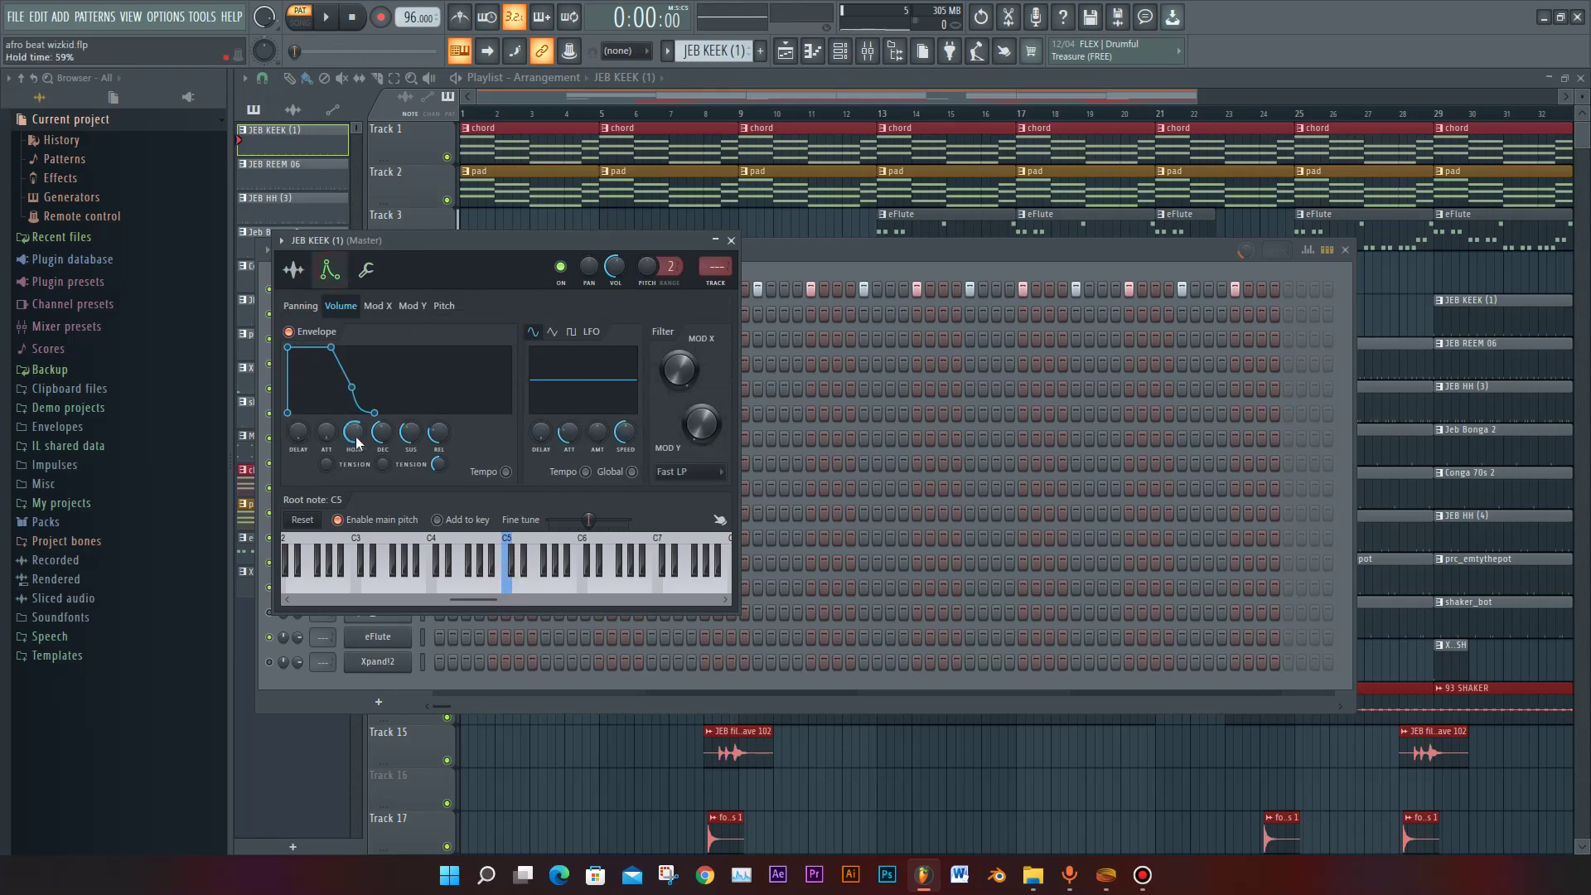
left_click_drag(331, 435, 332, 415)
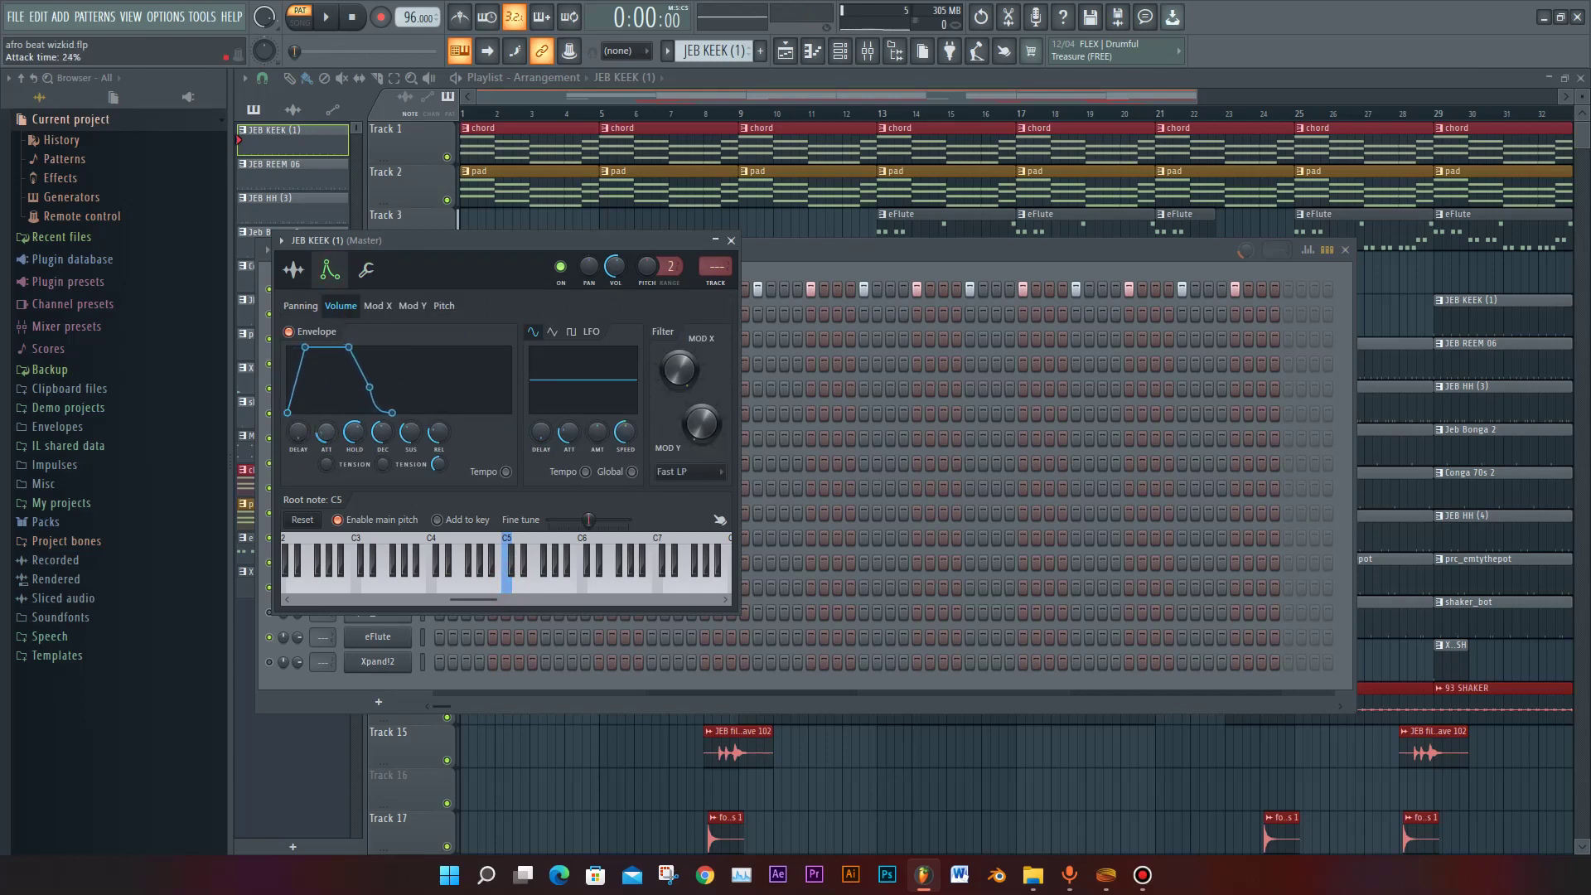
left_click(508, 590)
left_click_drag(327, 431, 326, 438)
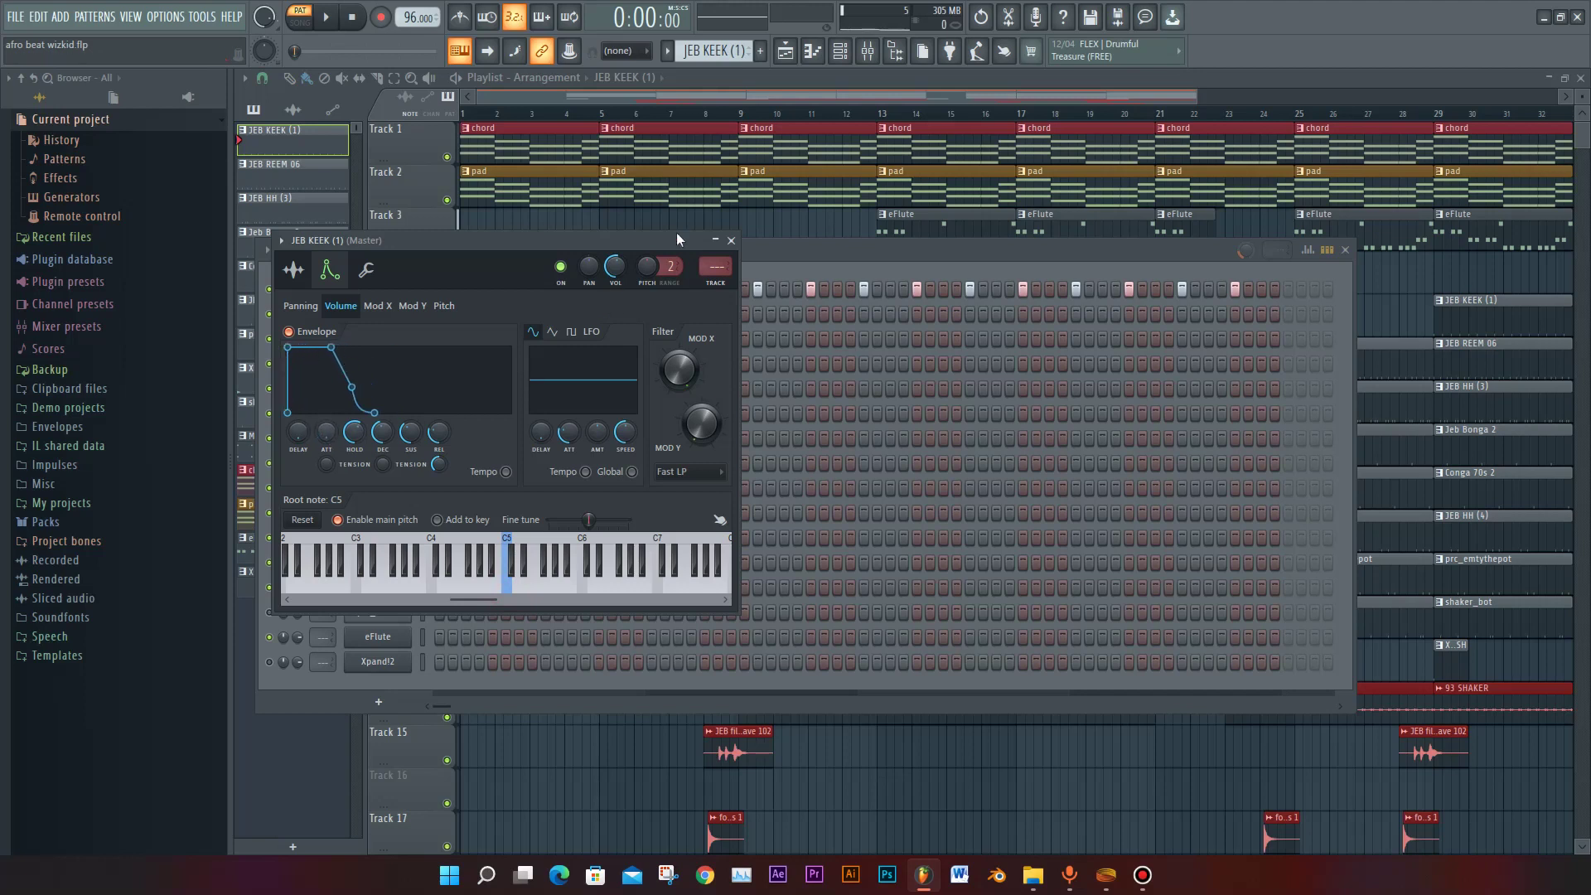
Step: Play the JEB KEEK (1) pattern, and inspect the JEB REEM 06 sample settings and play its pattern
left_click(731, 240)
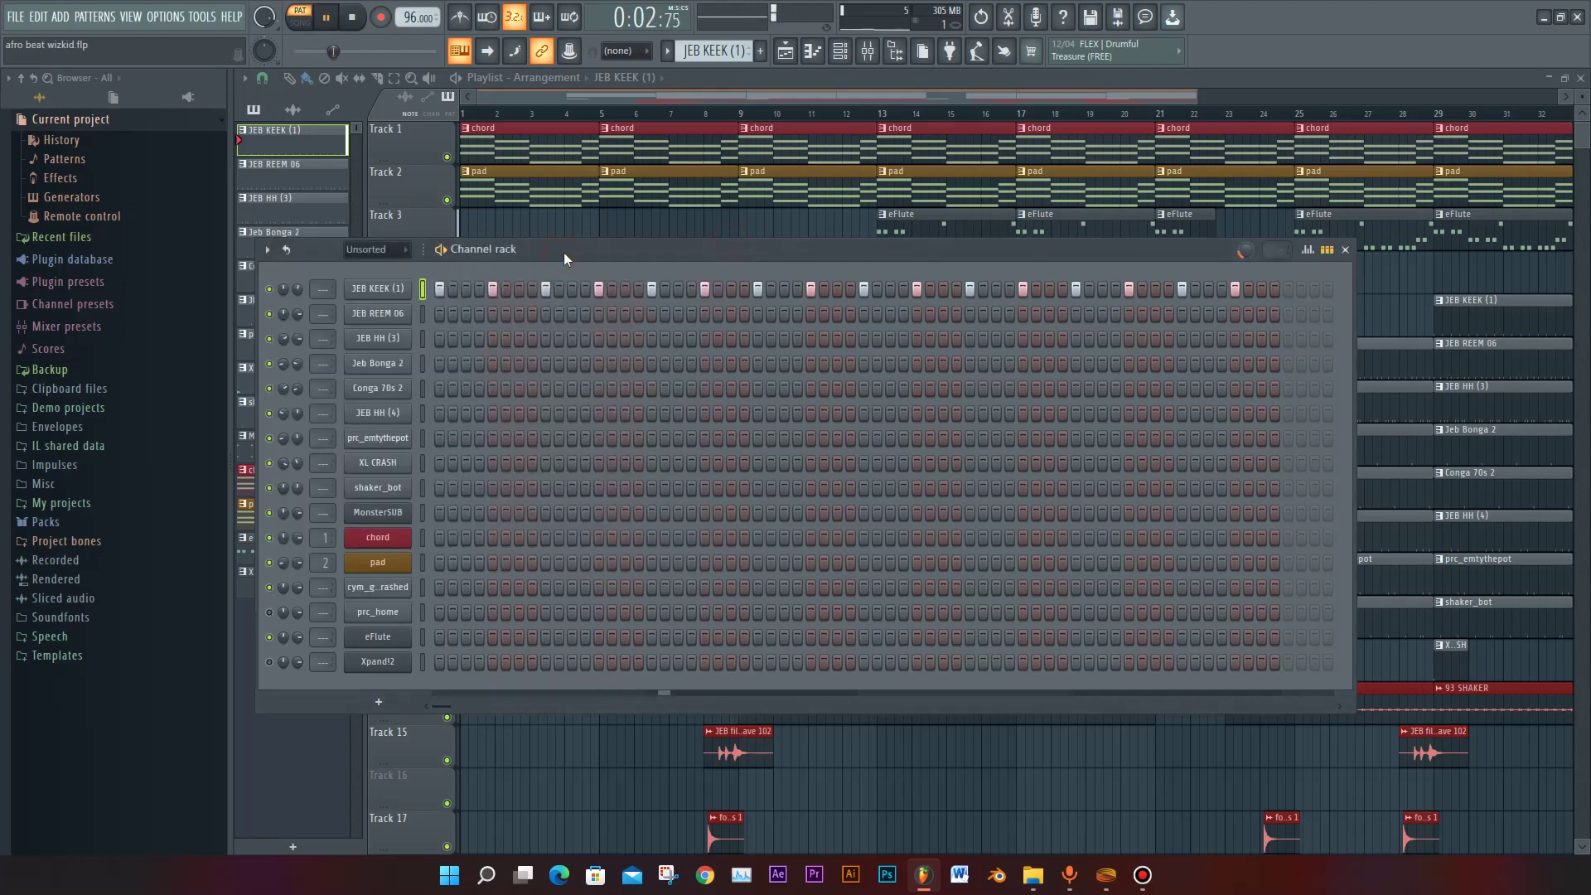
key("space")
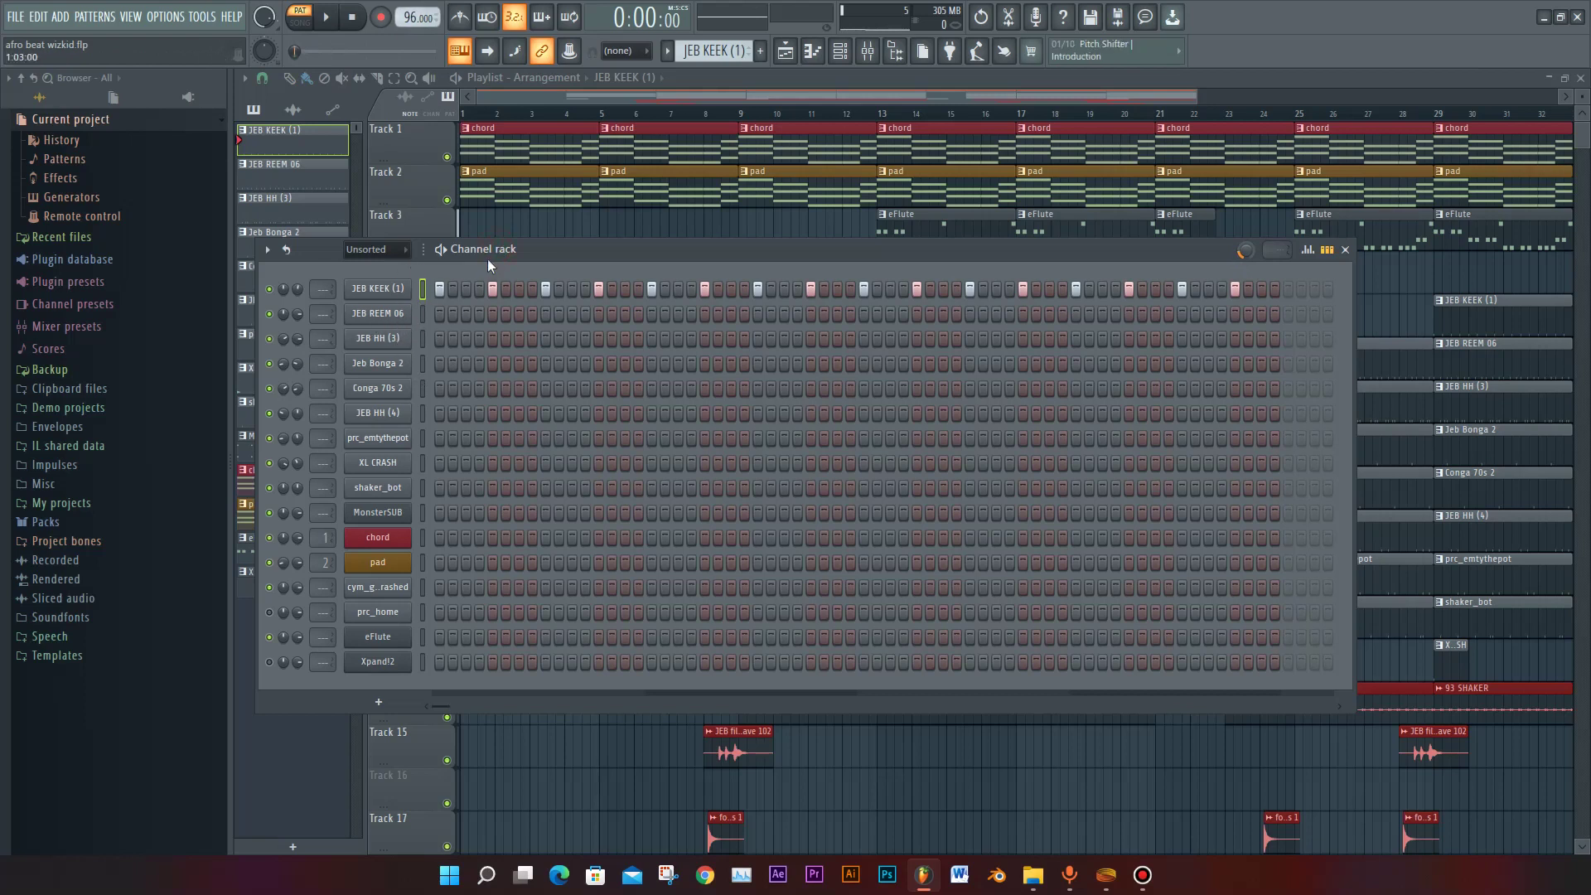
key("KP_Add")
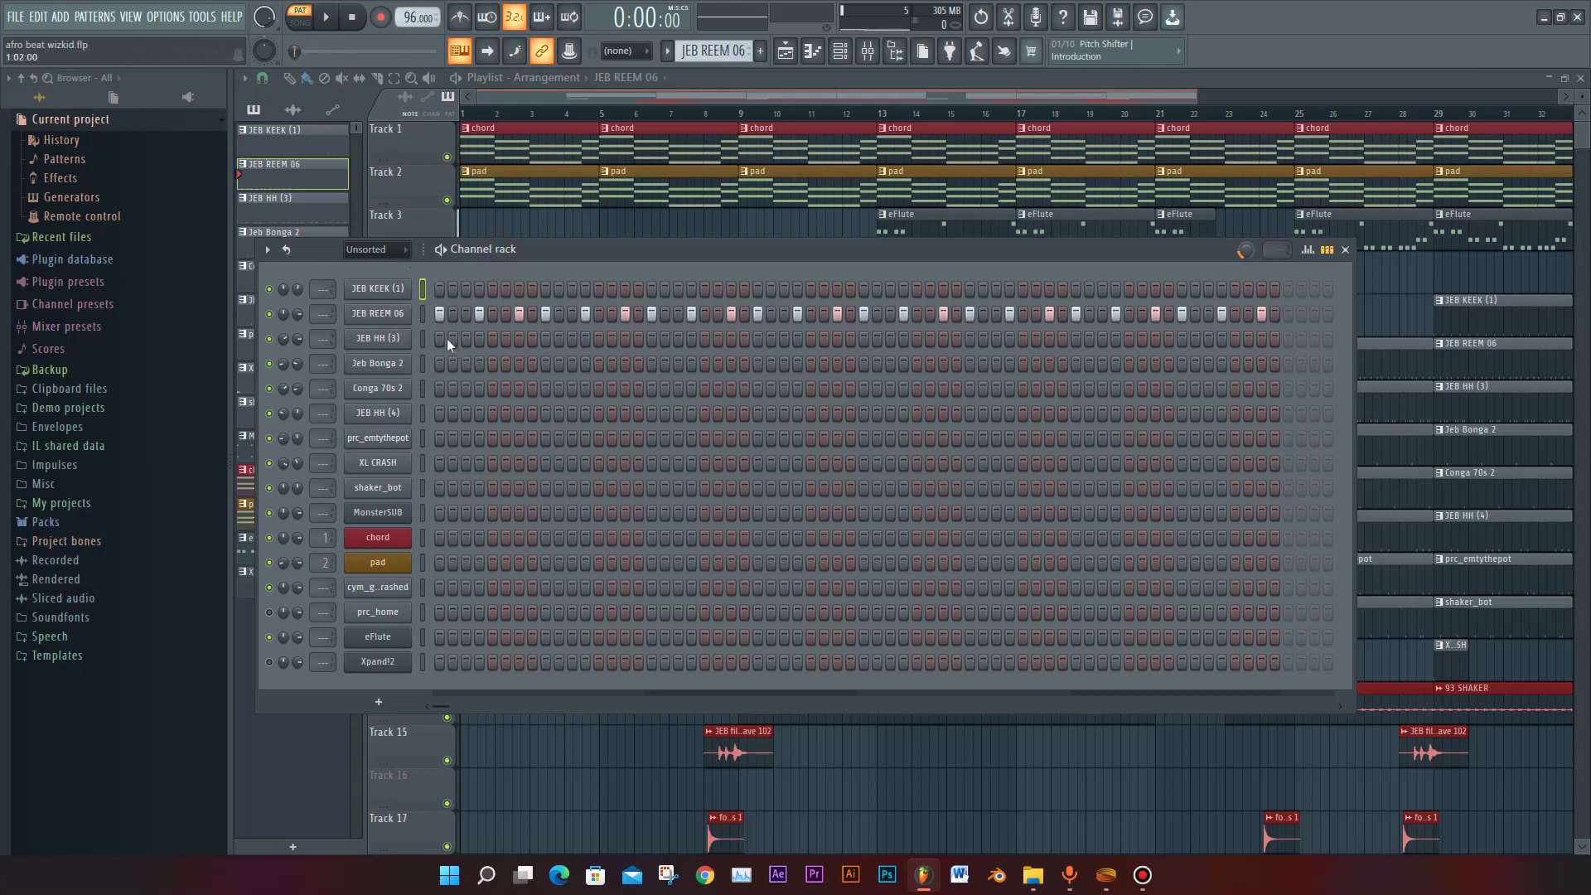
left_click(378, 314)
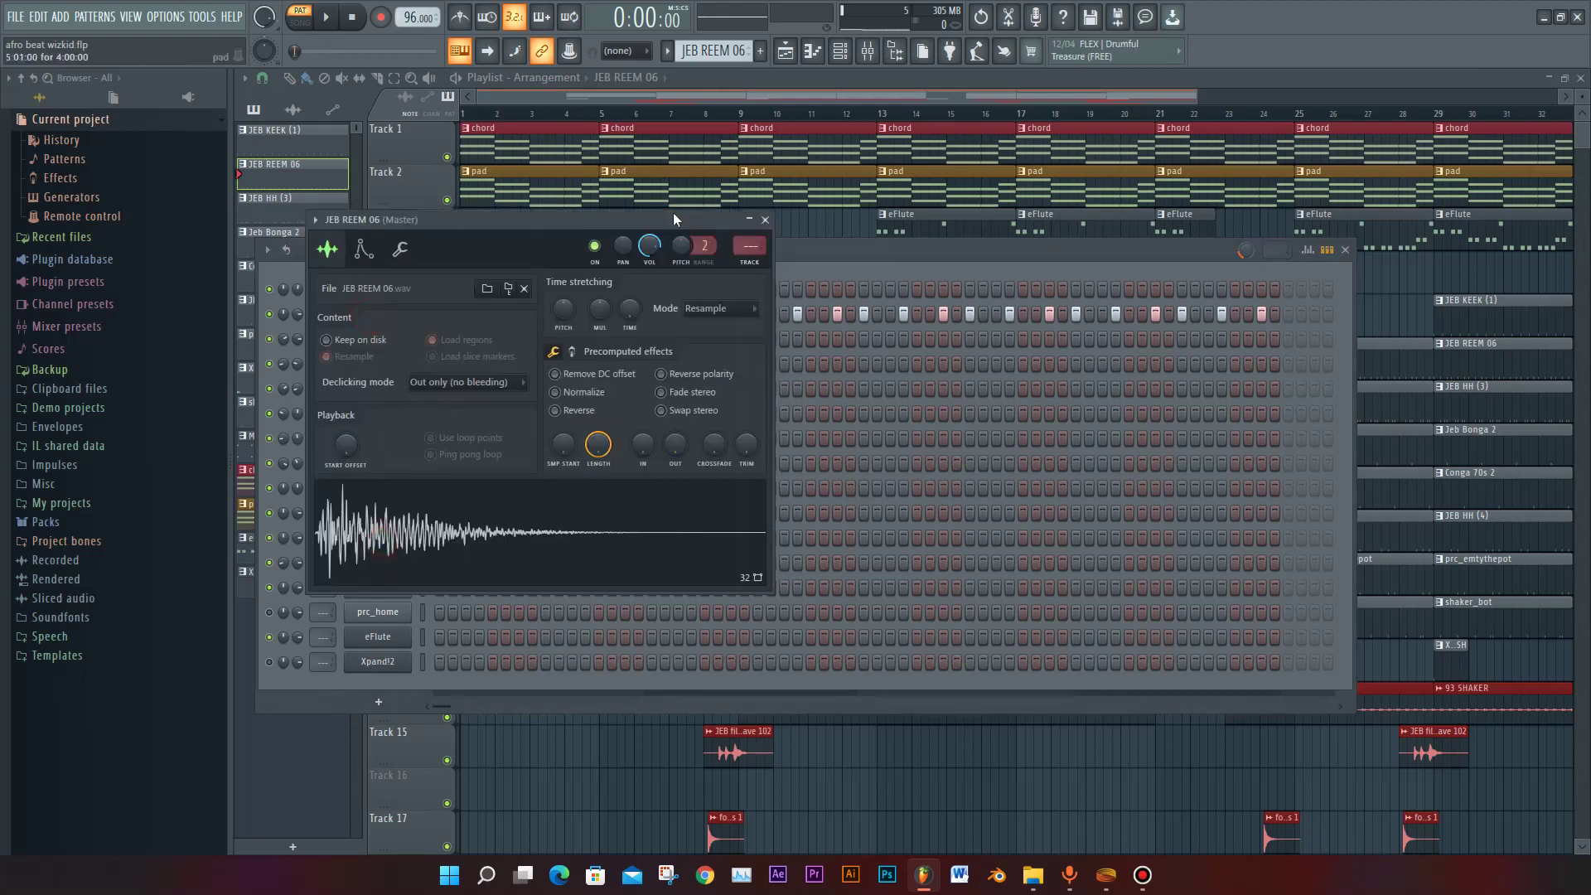
left_click(766, 220)
key("space")
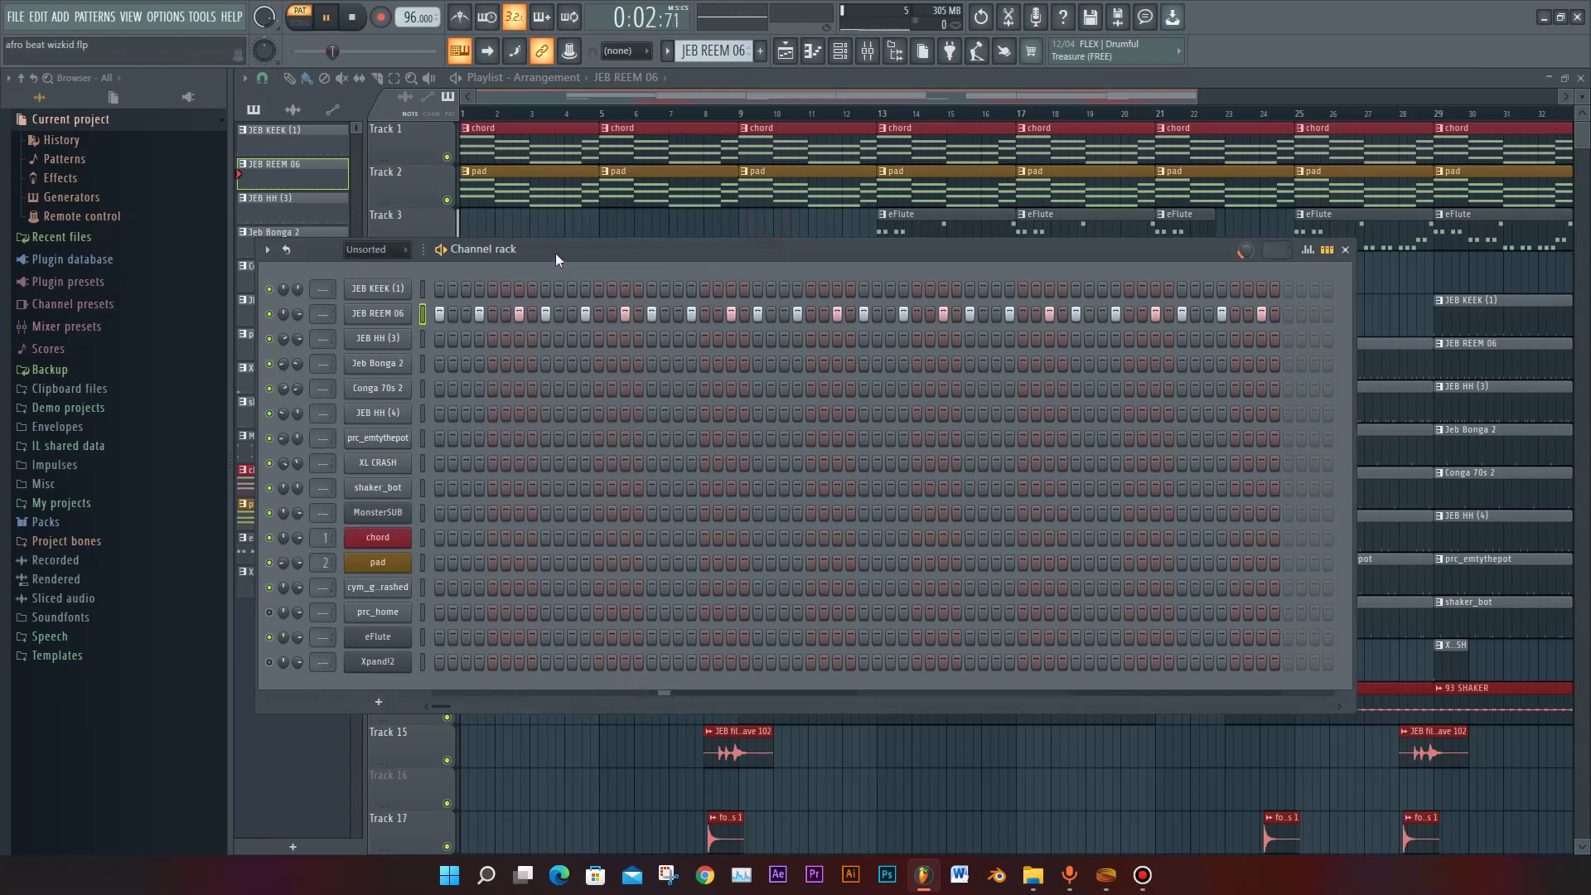
key("space")
Step: Play the JEB HH (3) pattern and show its step velocities in the channel rack's graph editor
key("KP_Add")
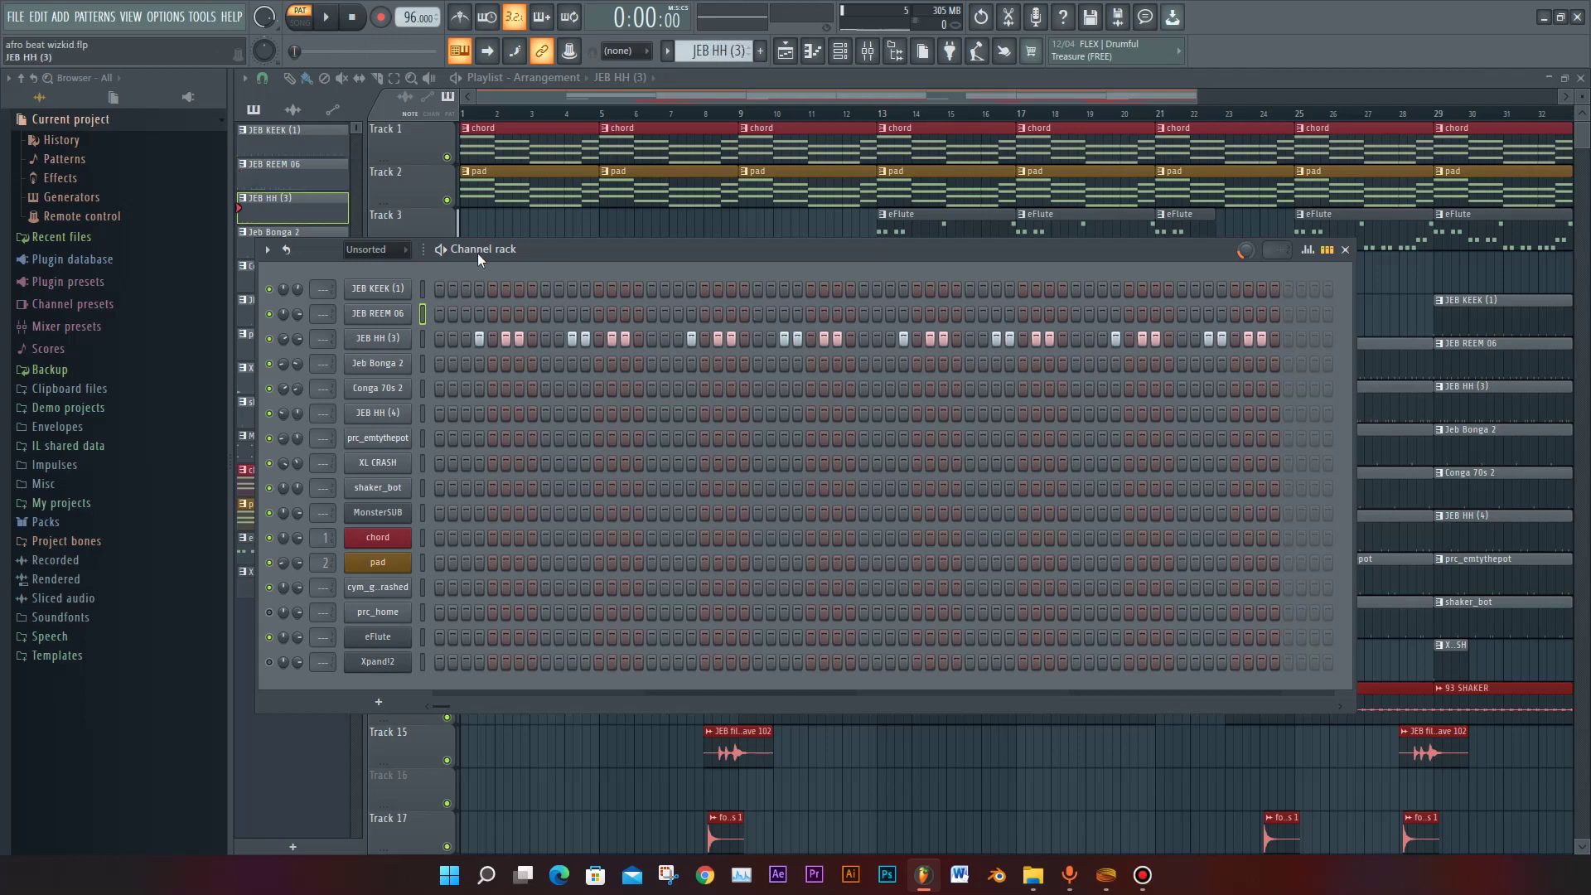
key("space")
key("space")
left_click(423, 338)
left_click(1307, 249)
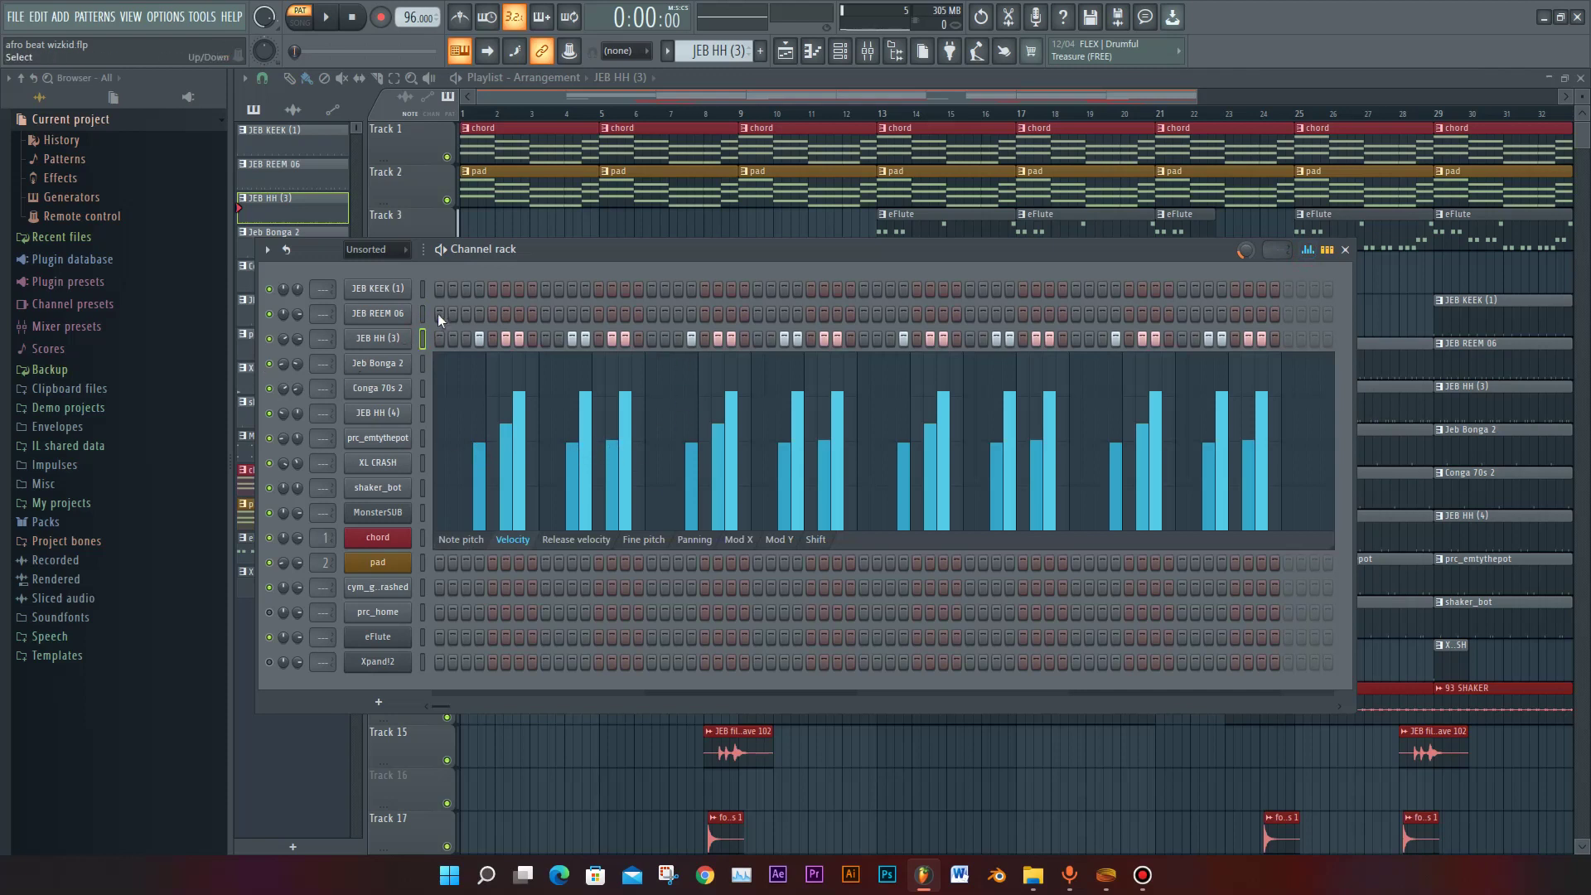
Step: Switch to the Jeb Bonga 2 pattern, hide the graph editor, and play the pattern
scroll(494, 251, "down", 1)
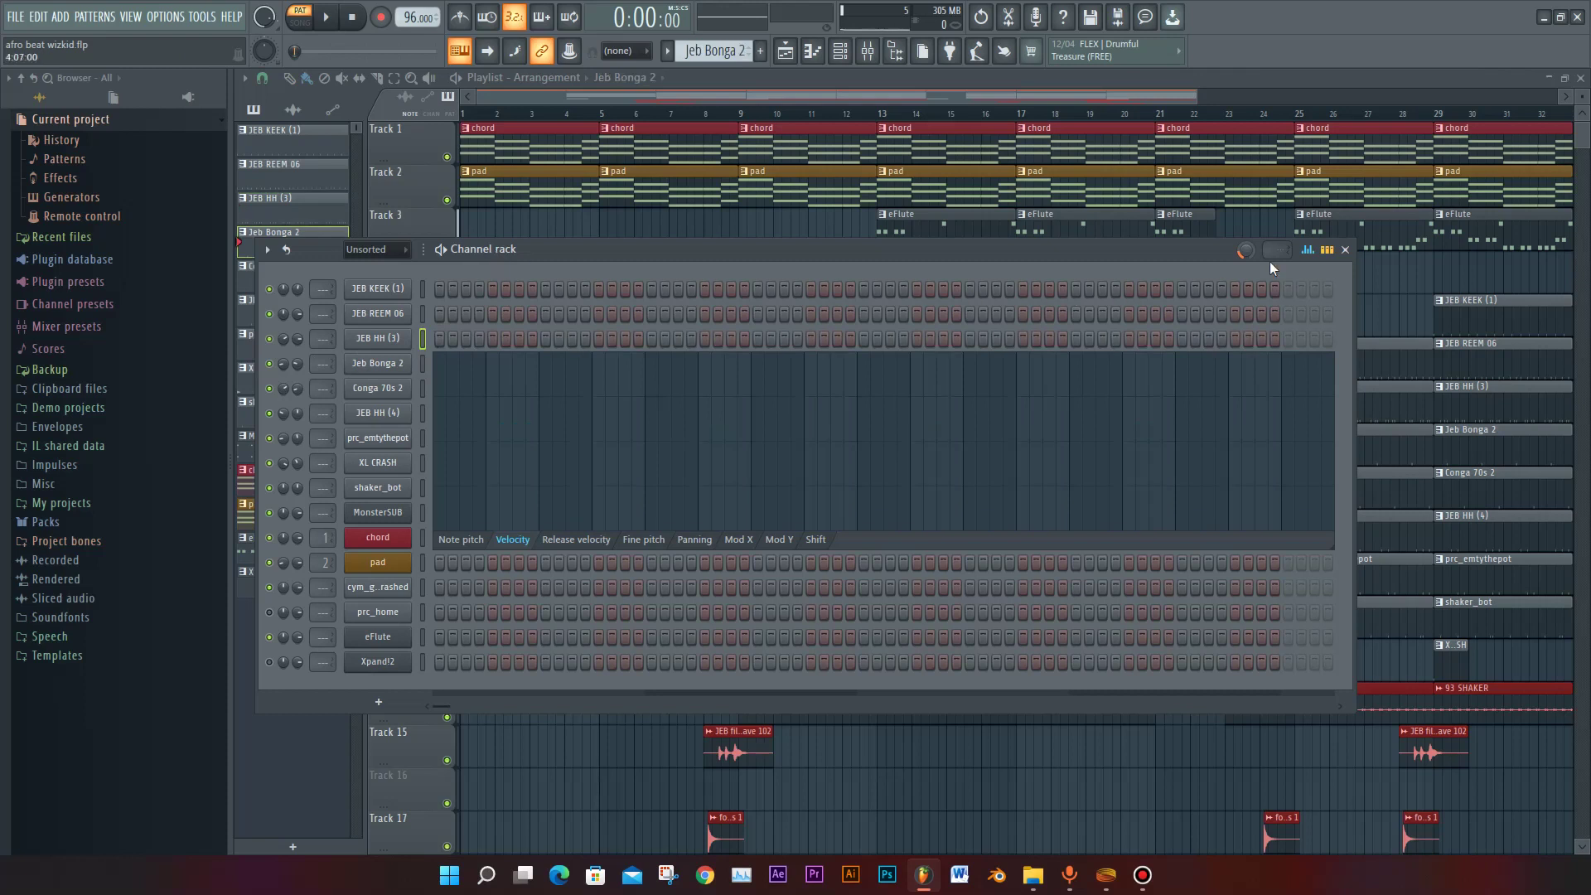
left_click(1307, 250)
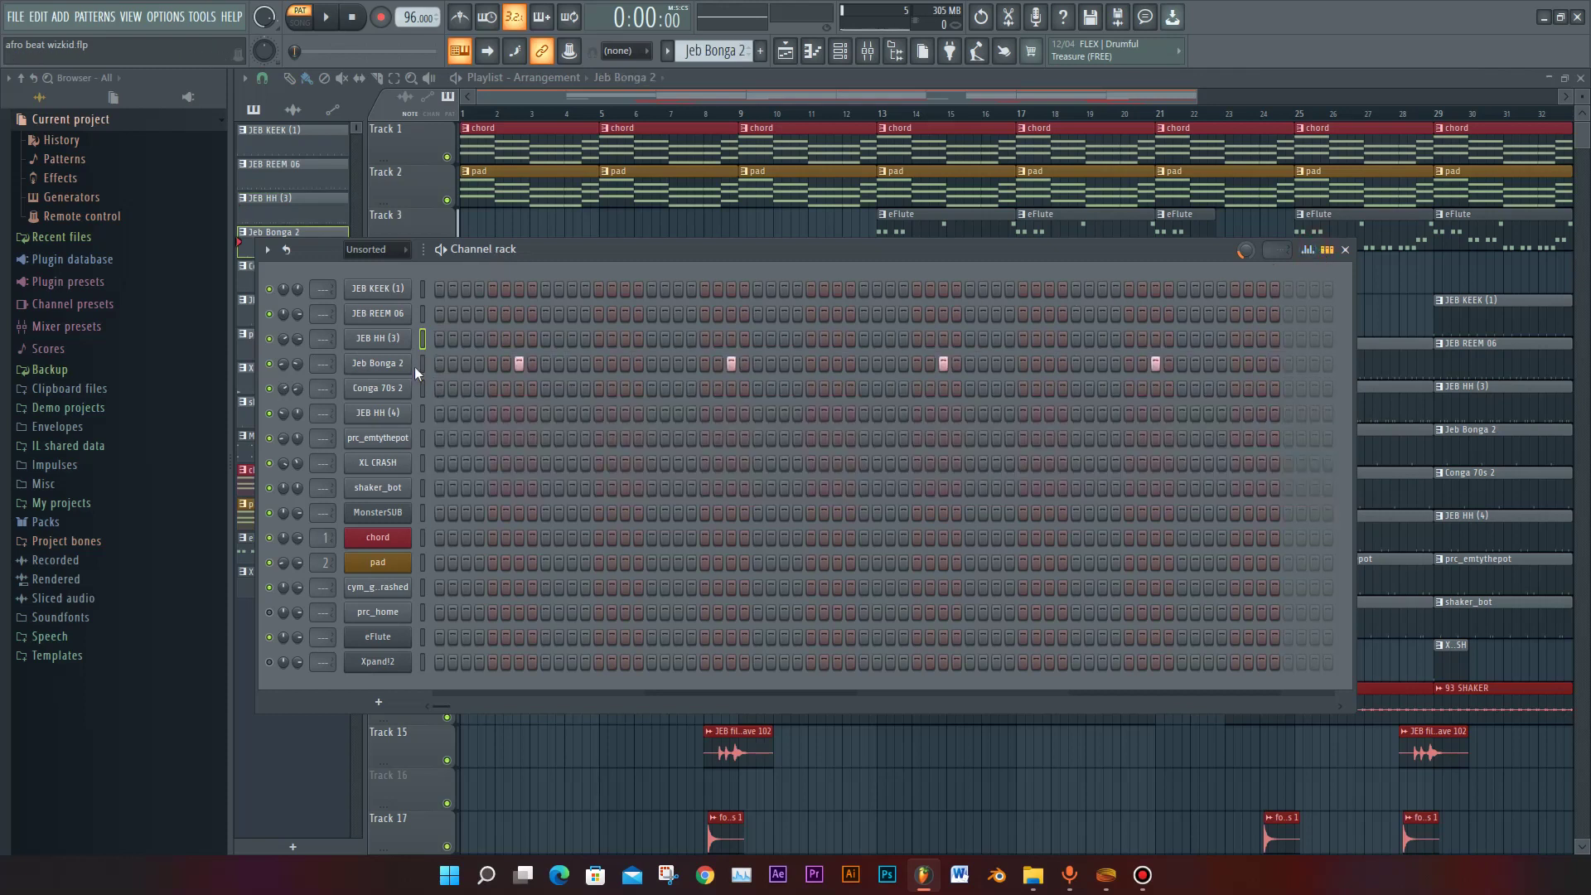
key("space")
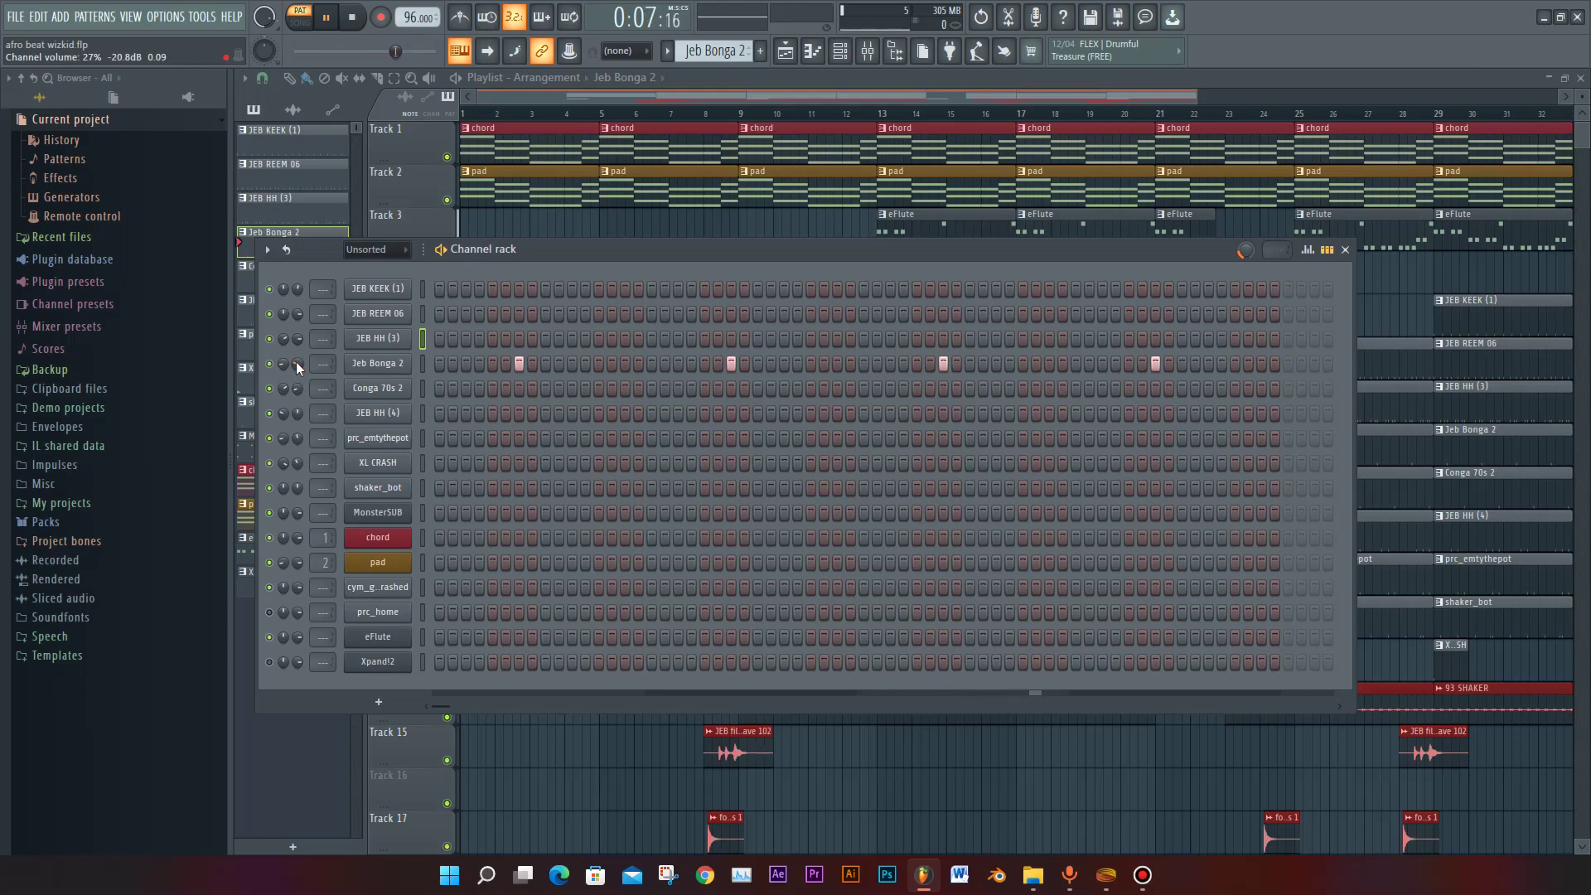
key("space")
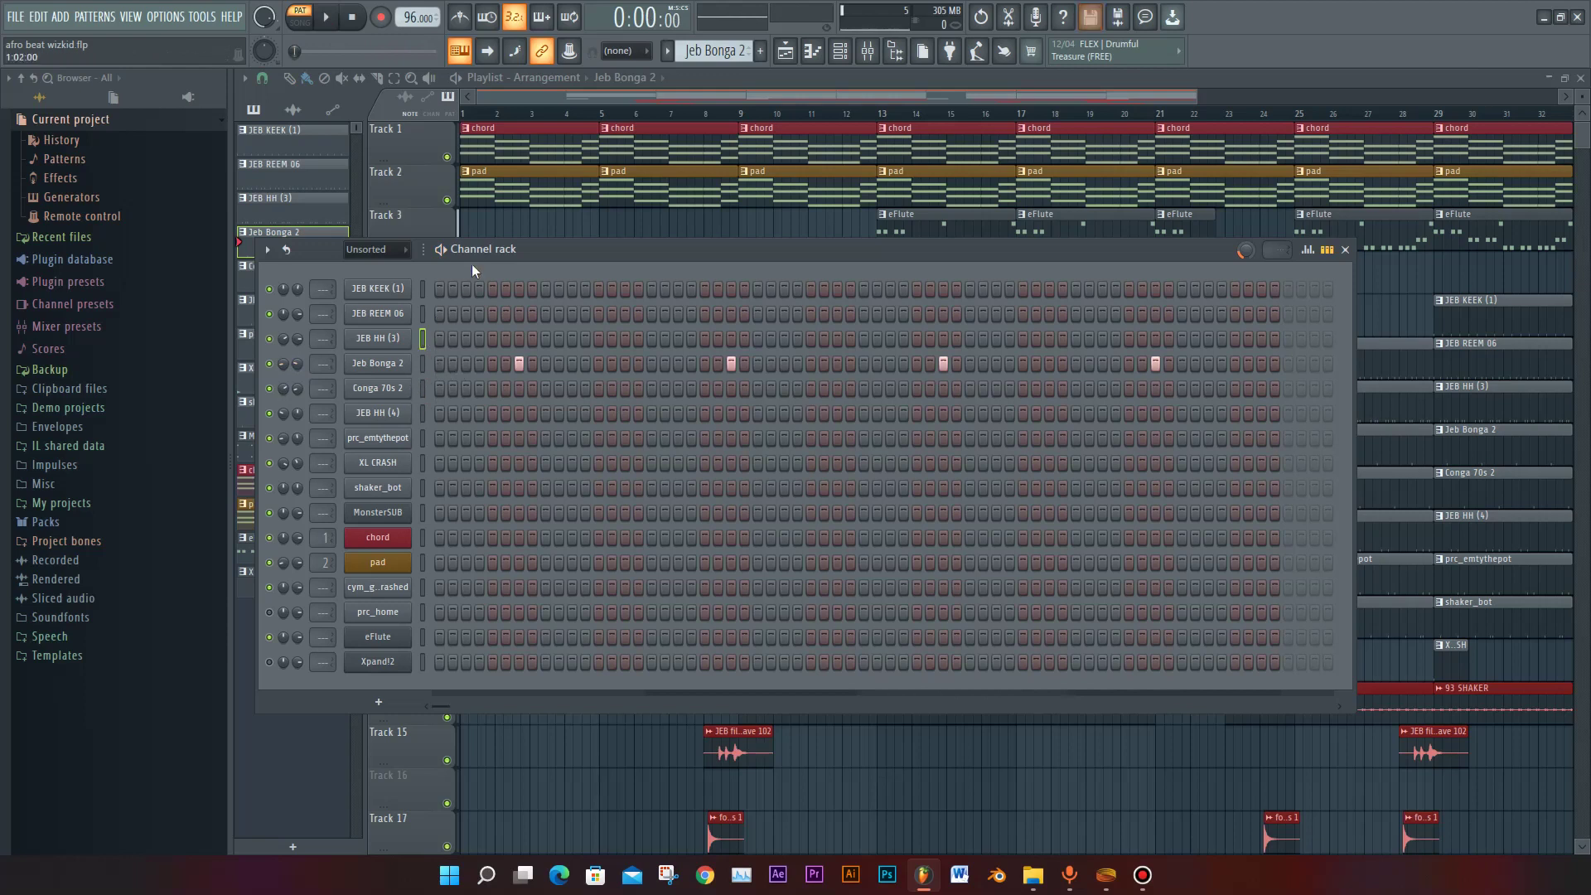
Step: Play the Conga 70s 2 pattern and the JEB HH (4) pattern one after the other
key("KP_Add")
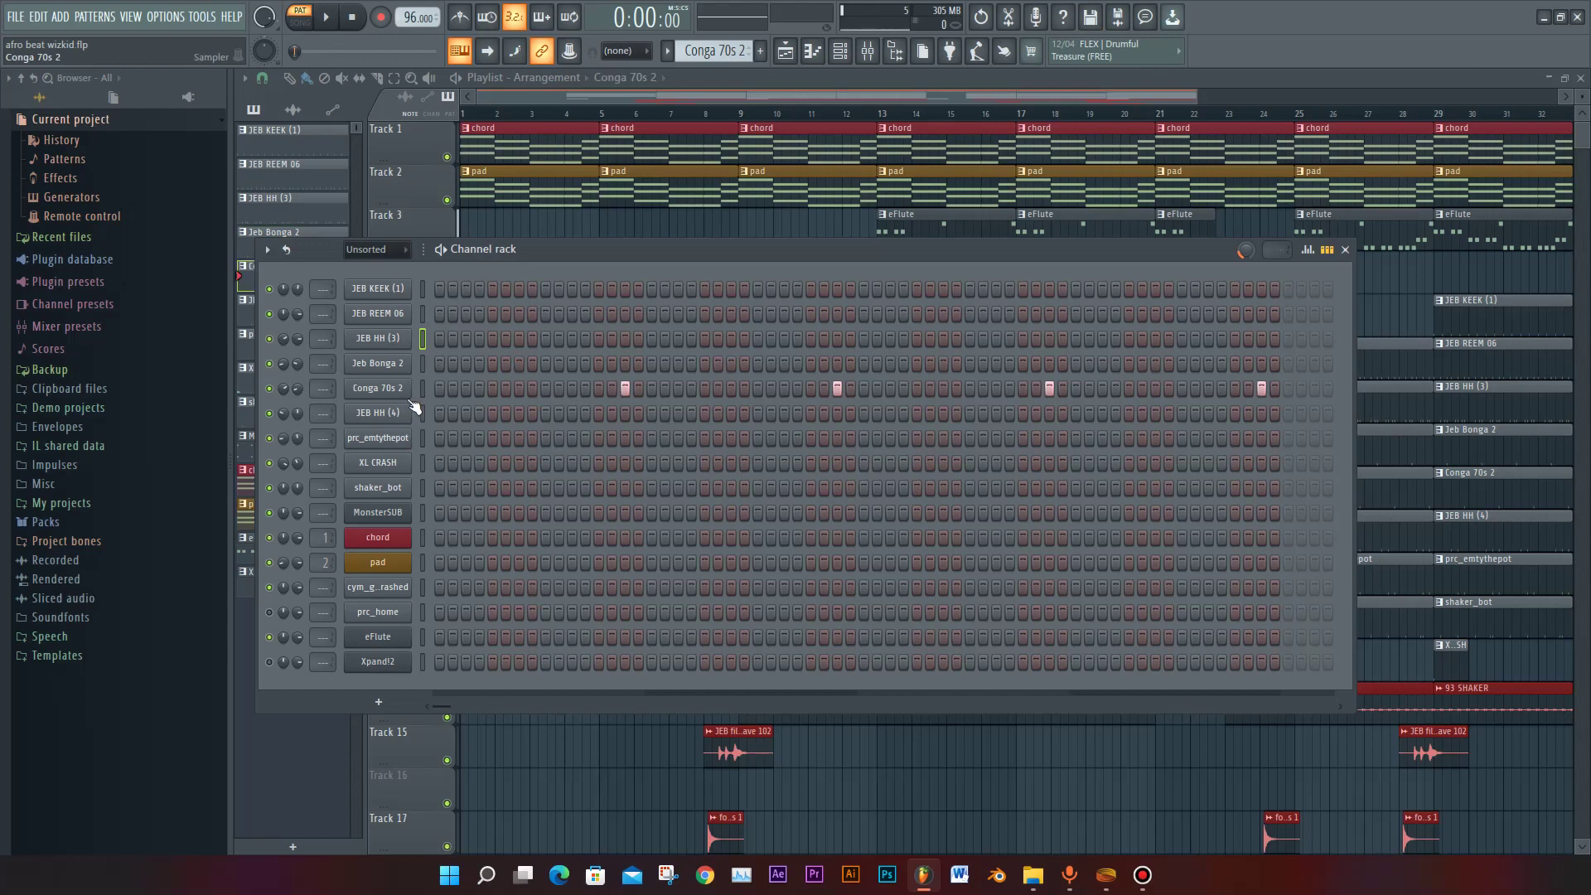
key("space")
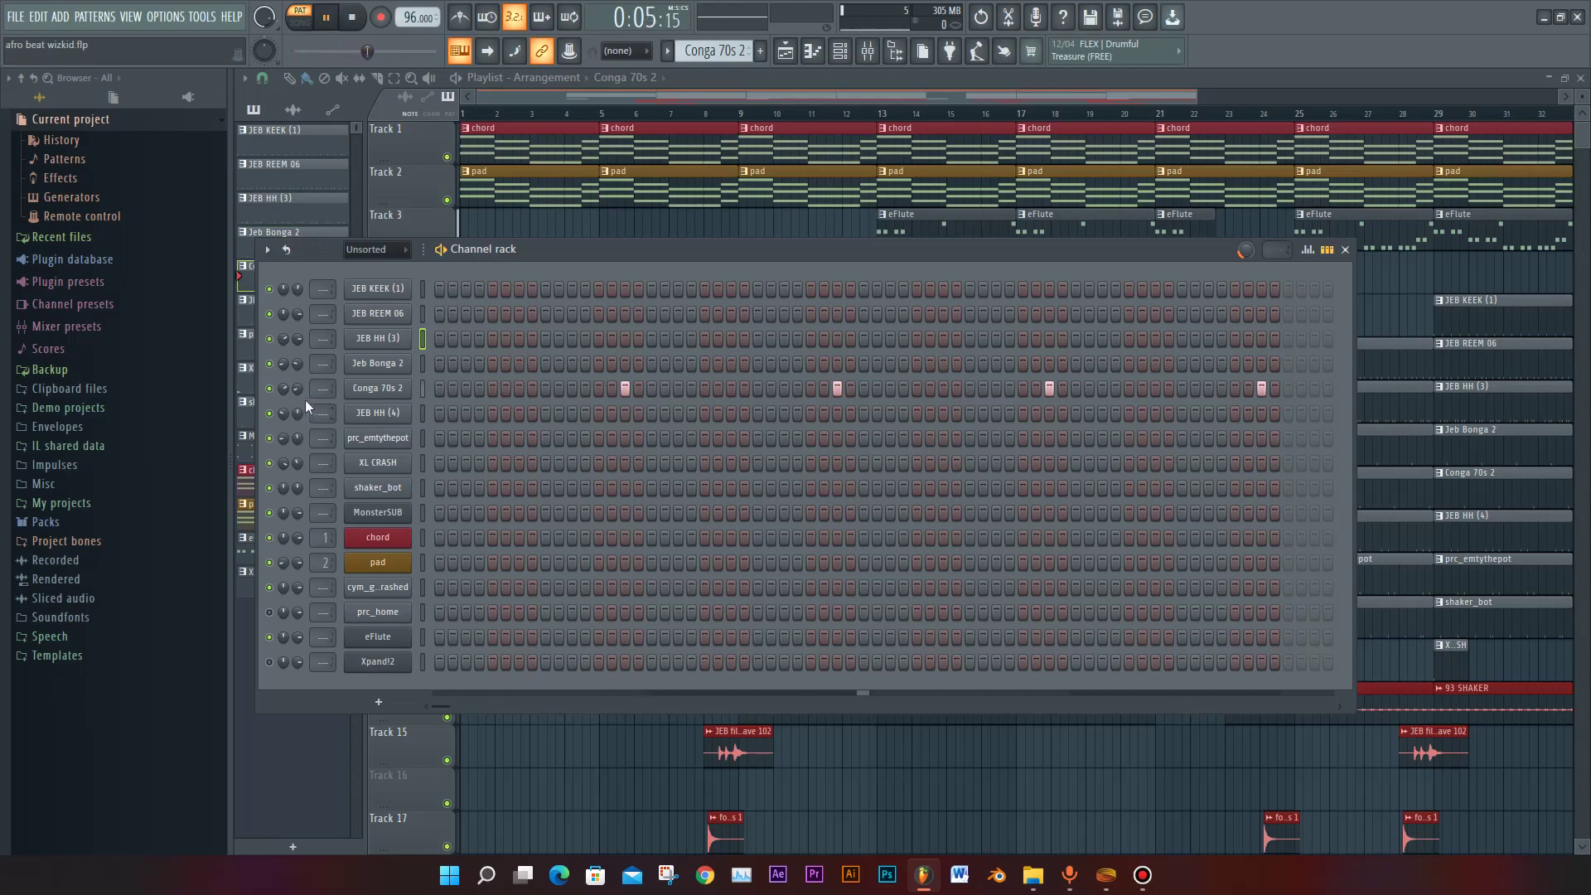
key("space")
key("KP_Add")
key("space")
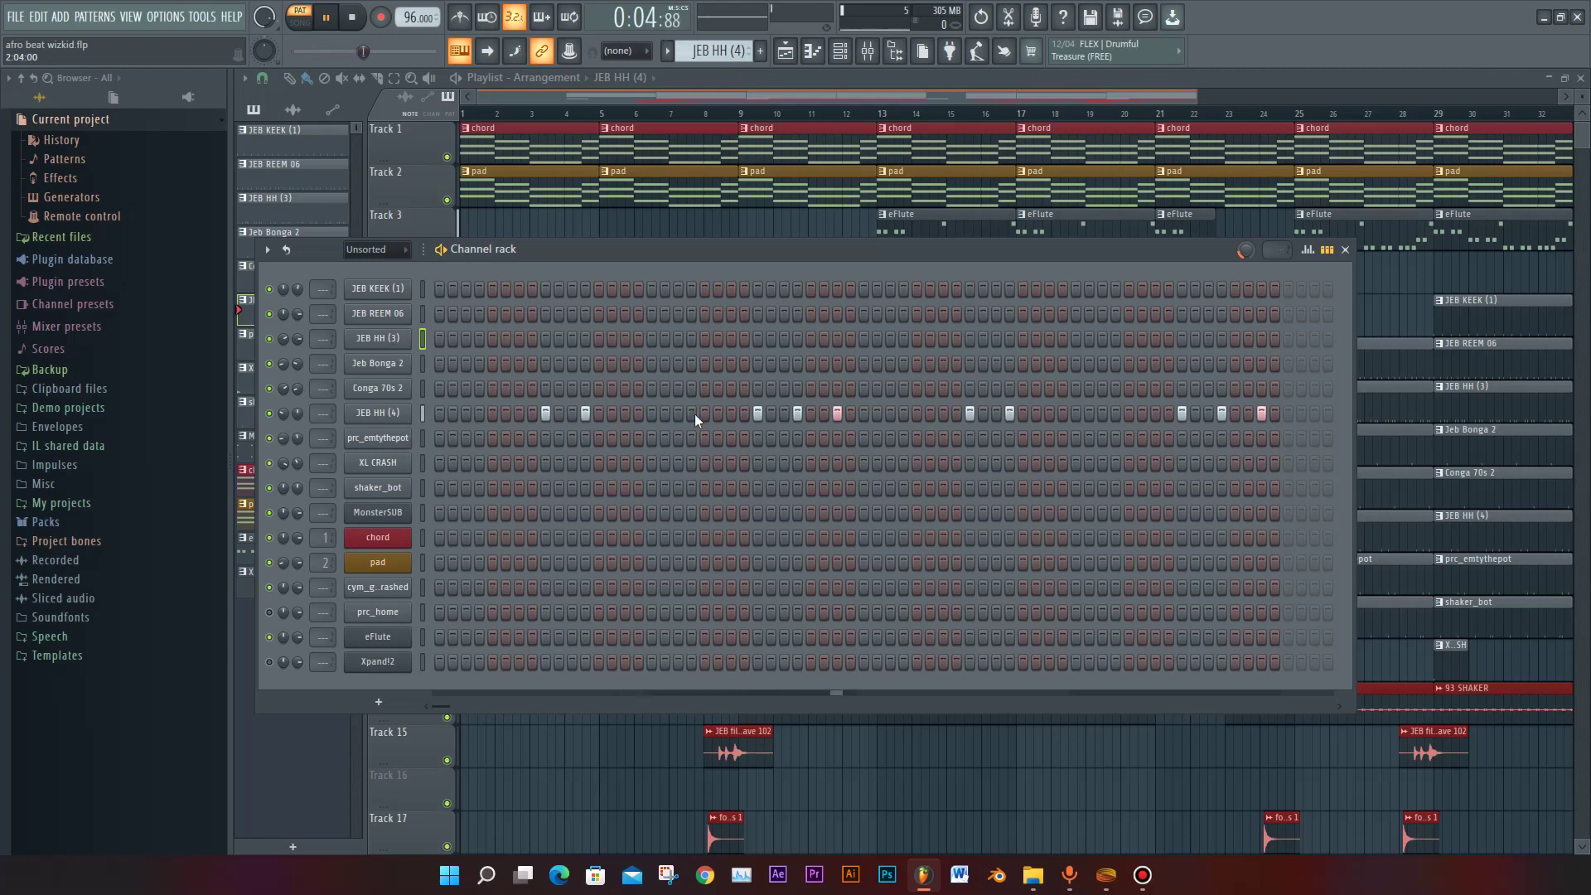
key("space")
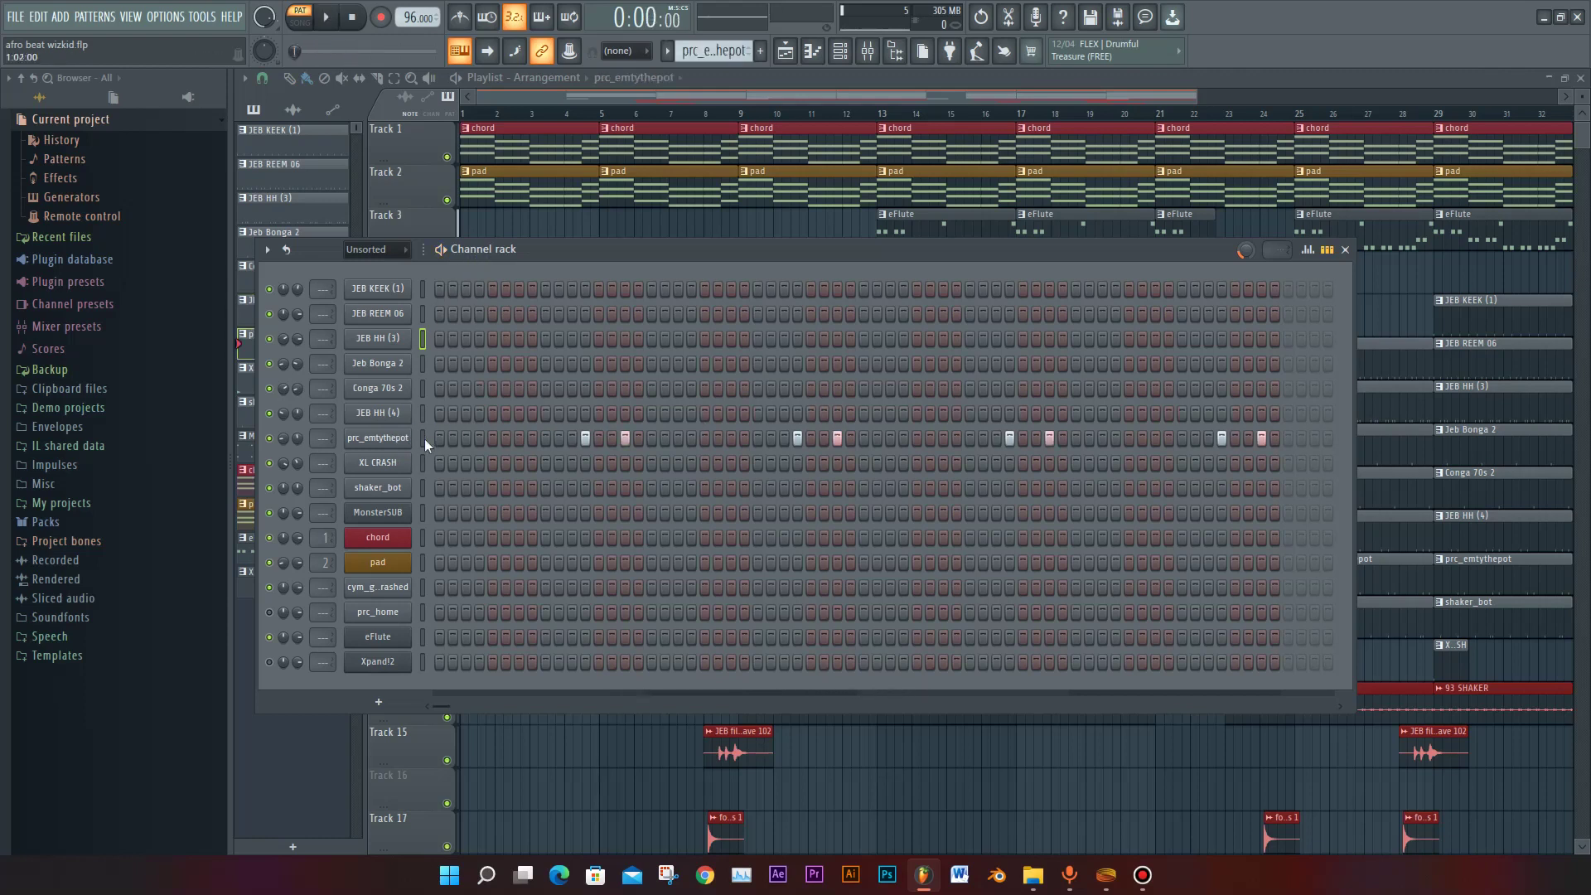
Step: Inspect the prc_emtythepot channel's sample settings and play its pattern
left_click(398, 444)
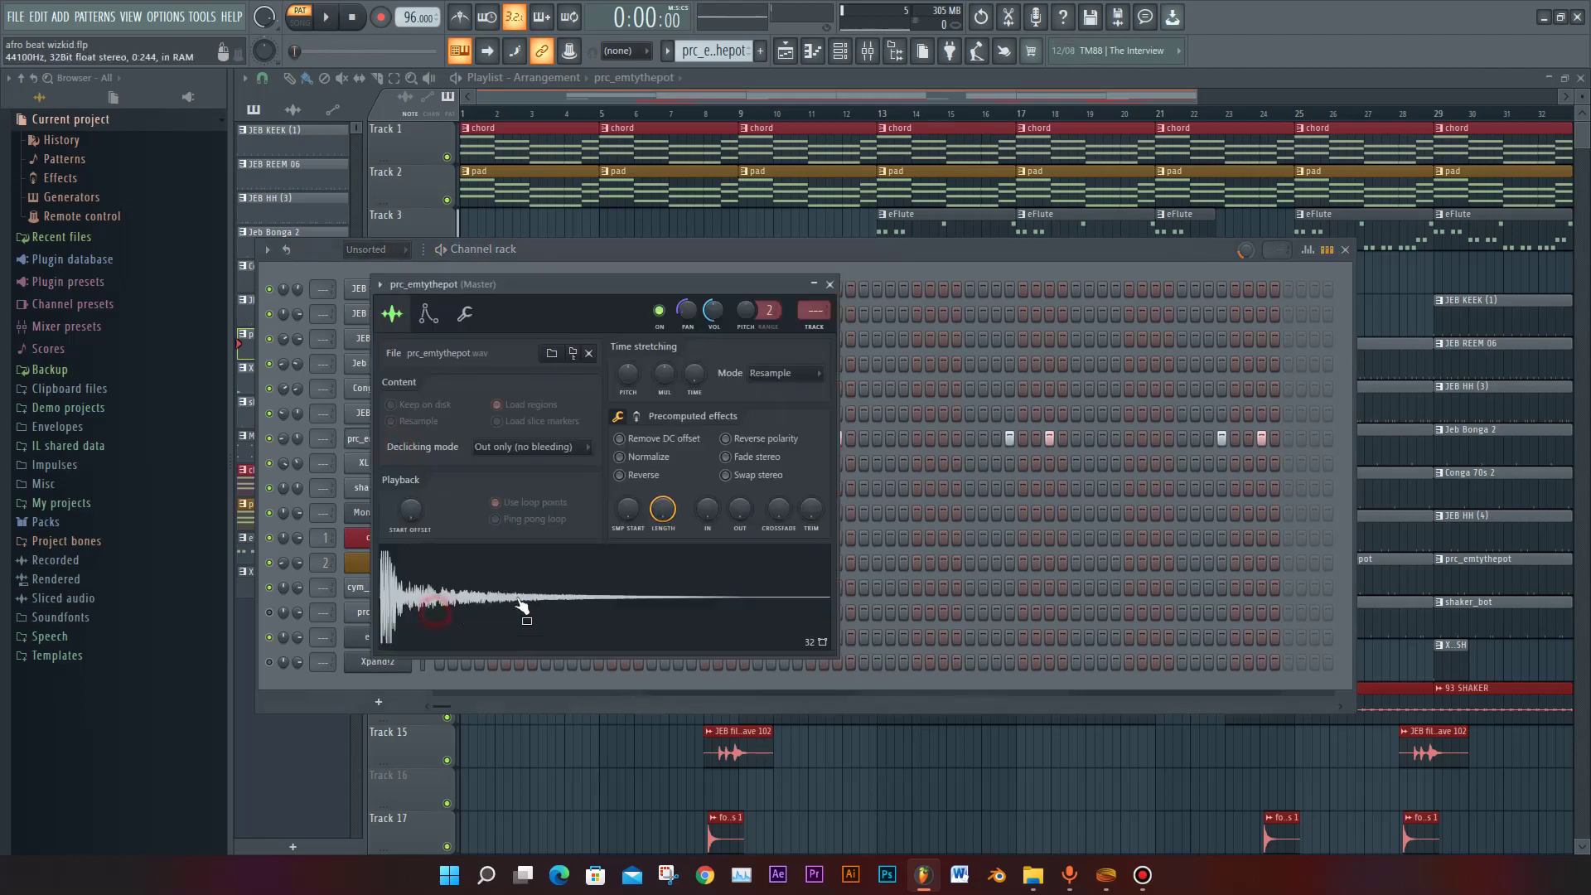
left_click(830, 286)
key("space")
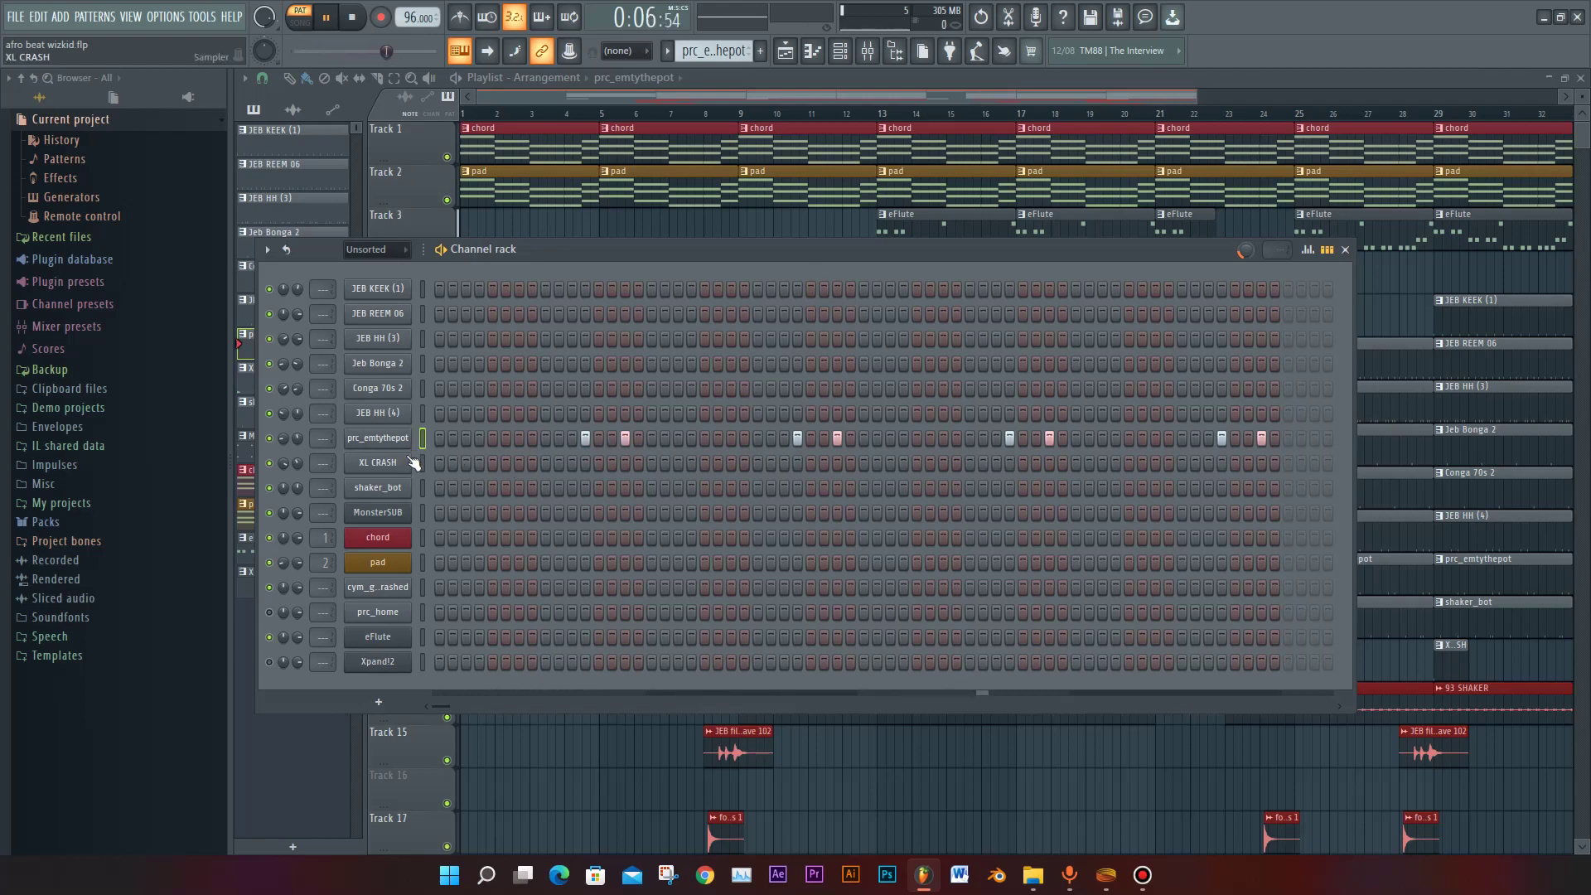
key("space")
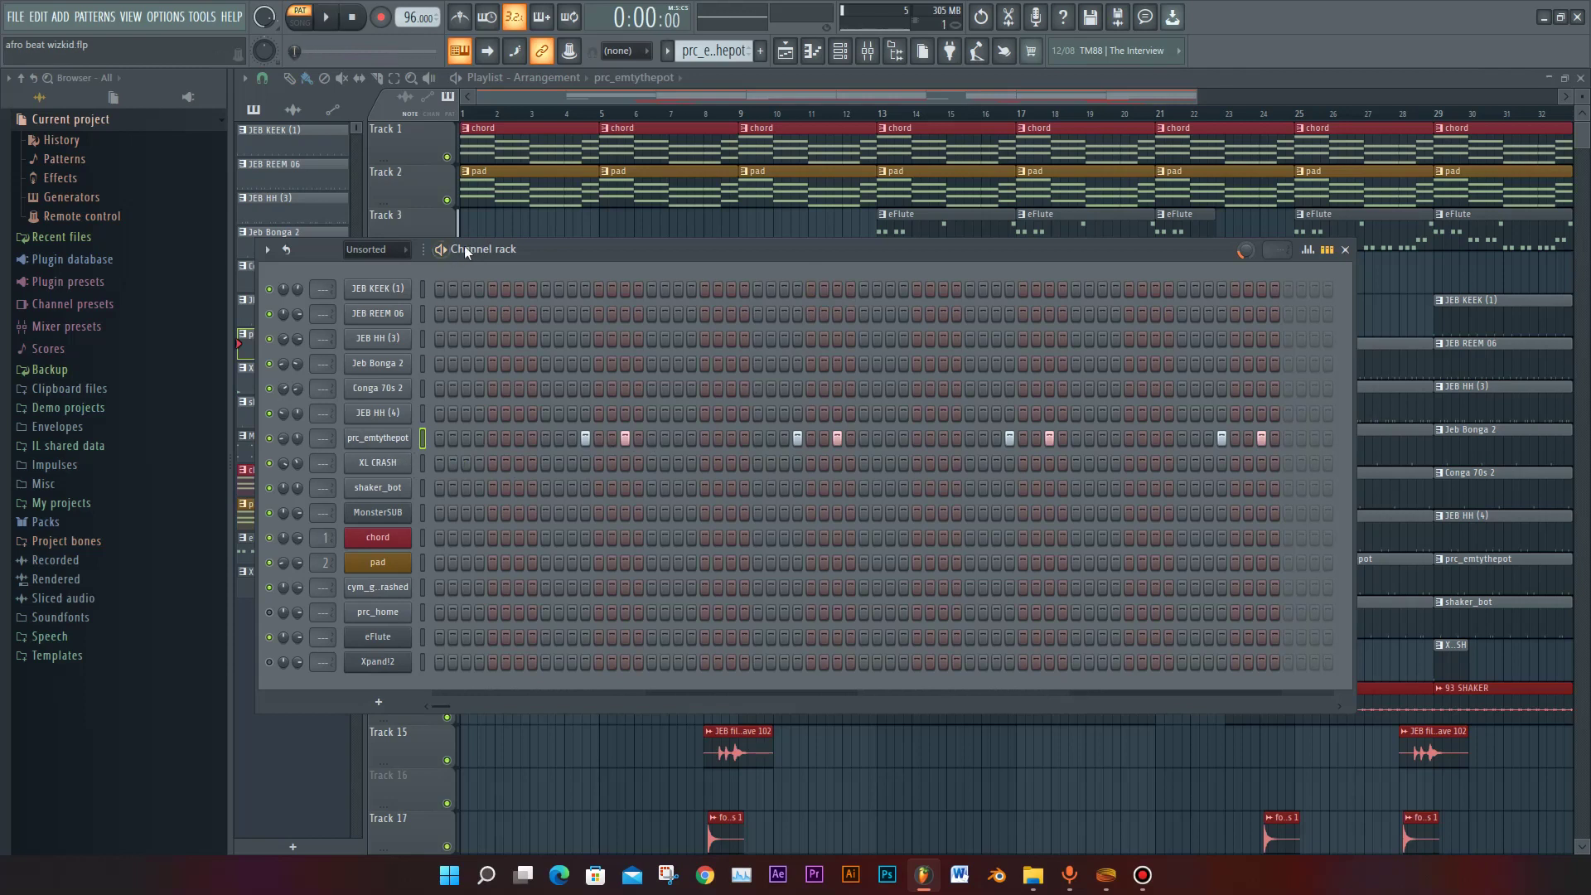
Step: Play the XL CRASH pattern and inspect that channel's sample, panning and volume settings
key("KP_Add")
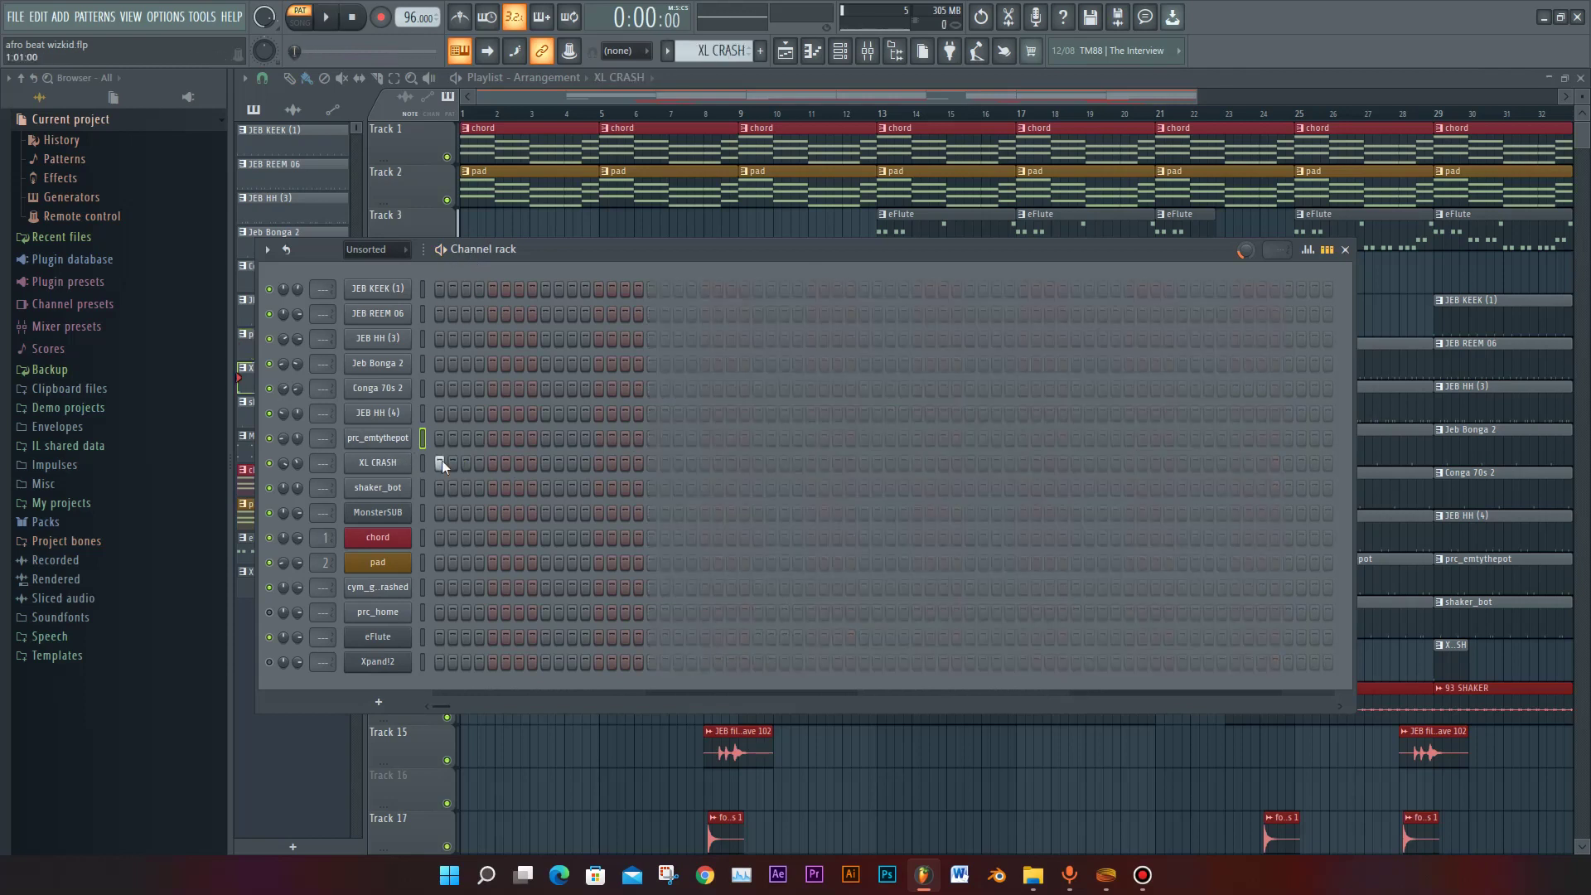
key("space")
key("space")
left_click(396, 465)
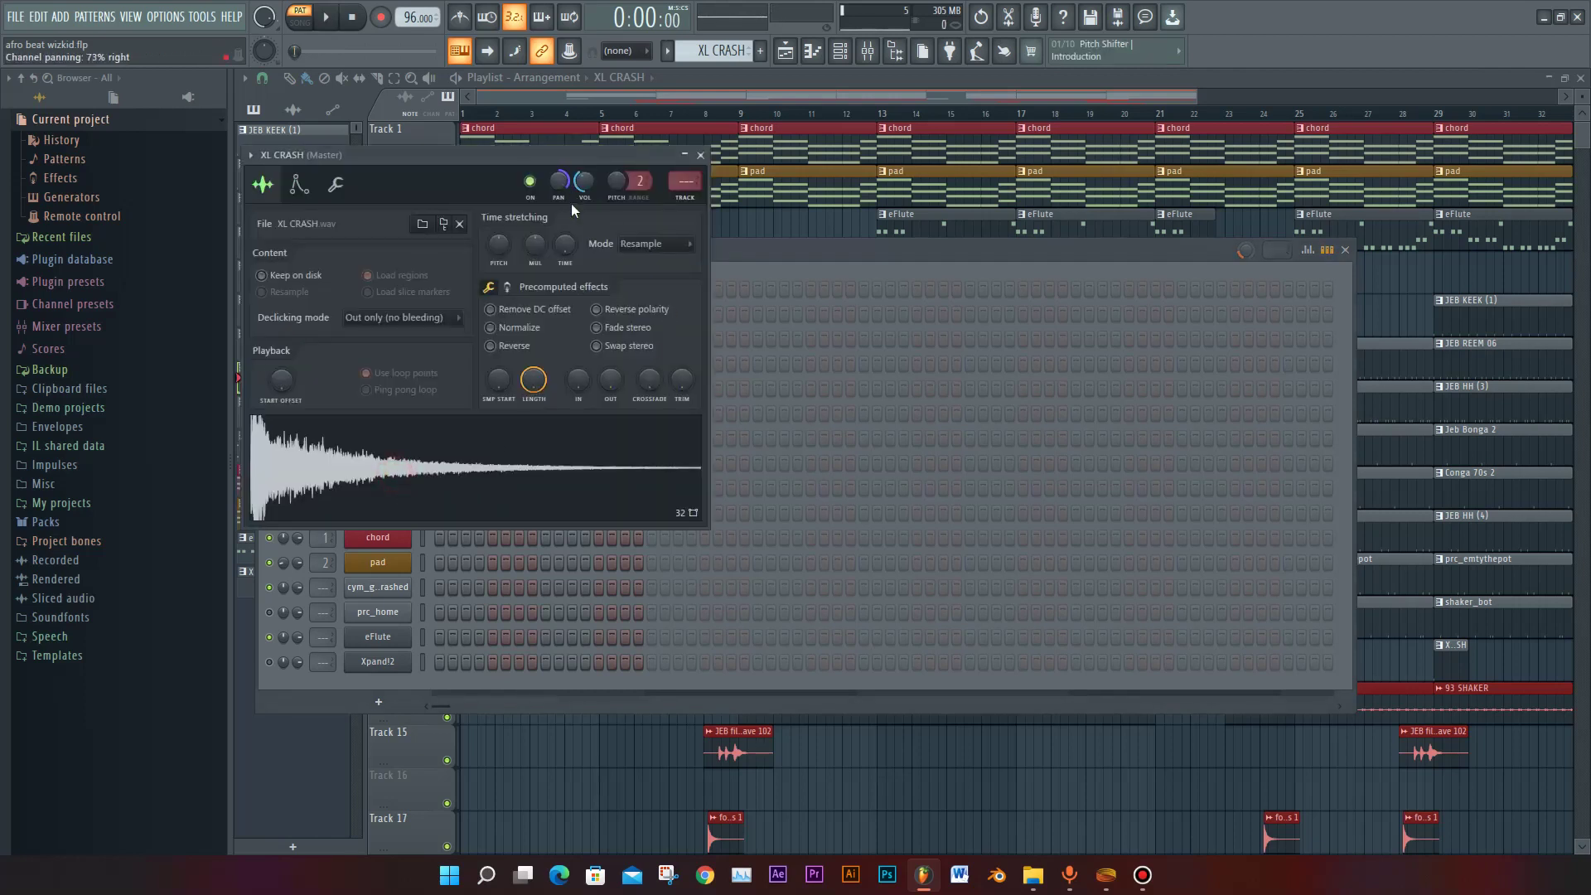
left_click(700, 155)
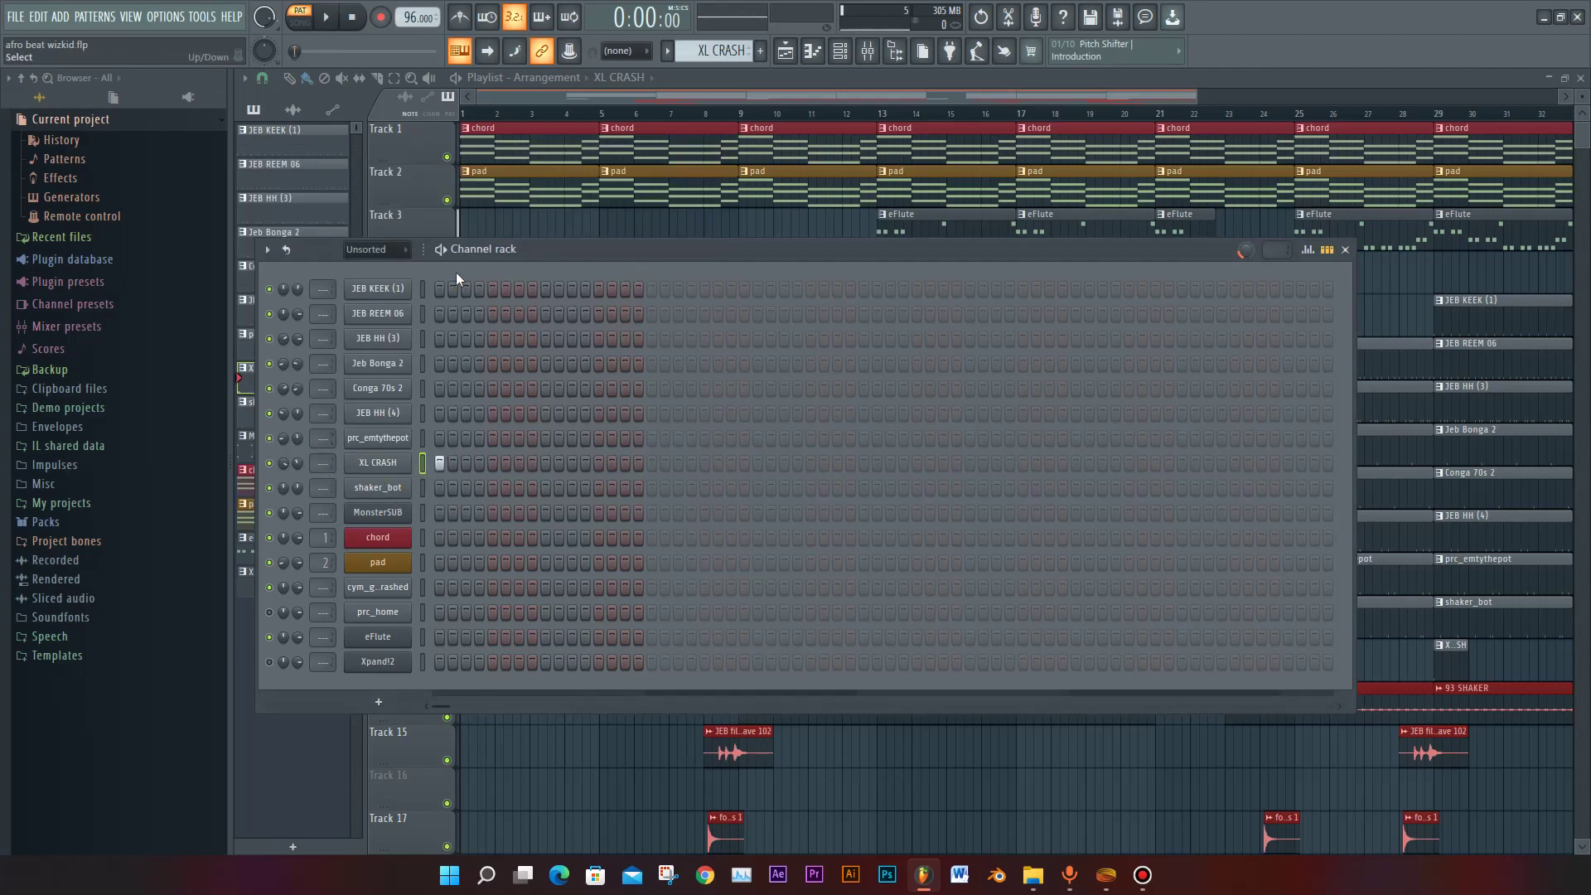
Step: Play the shaker_bot pattern and view its step velocities in the channel rack's graph editor
scroll(479, 251, "down", 1)
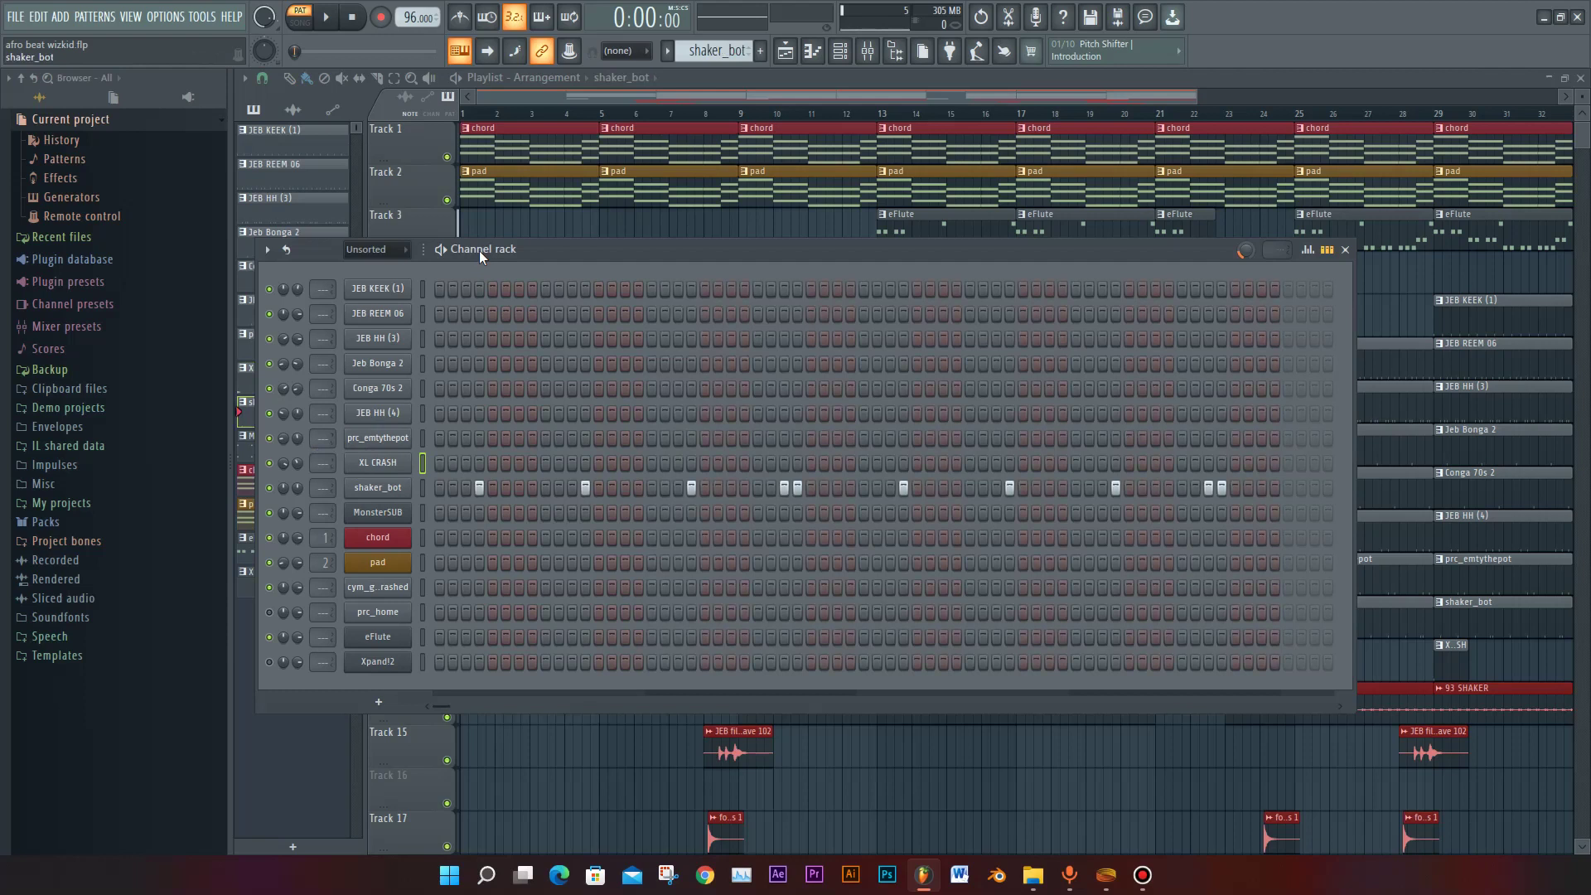
key("space")
key("space")
left_click(423, 488)
left_click(1308, 249)
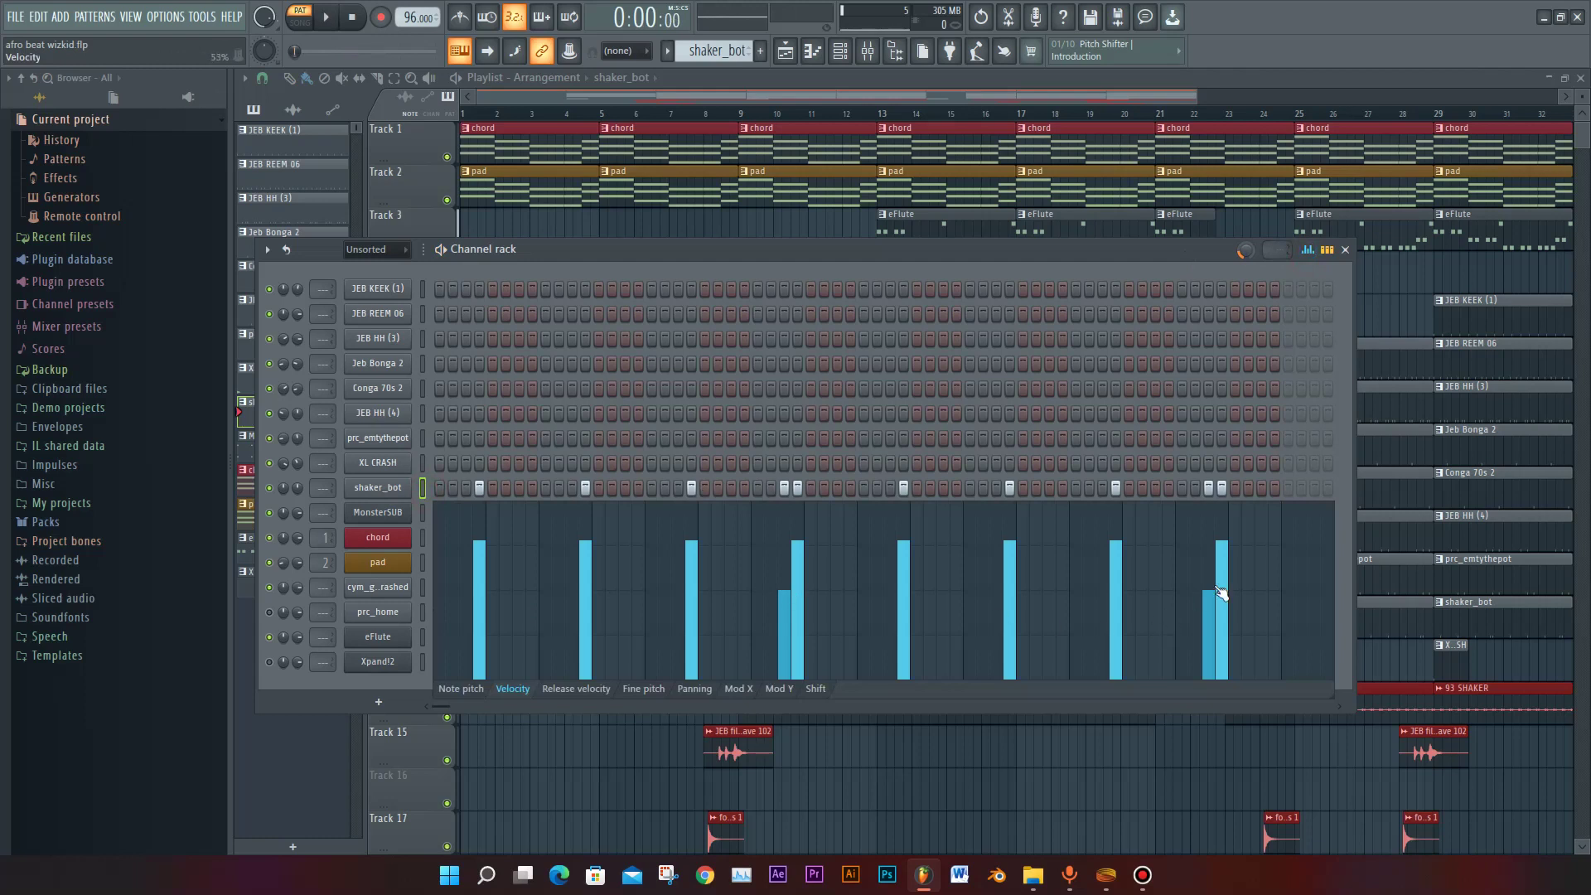
left_click(1308, 249)
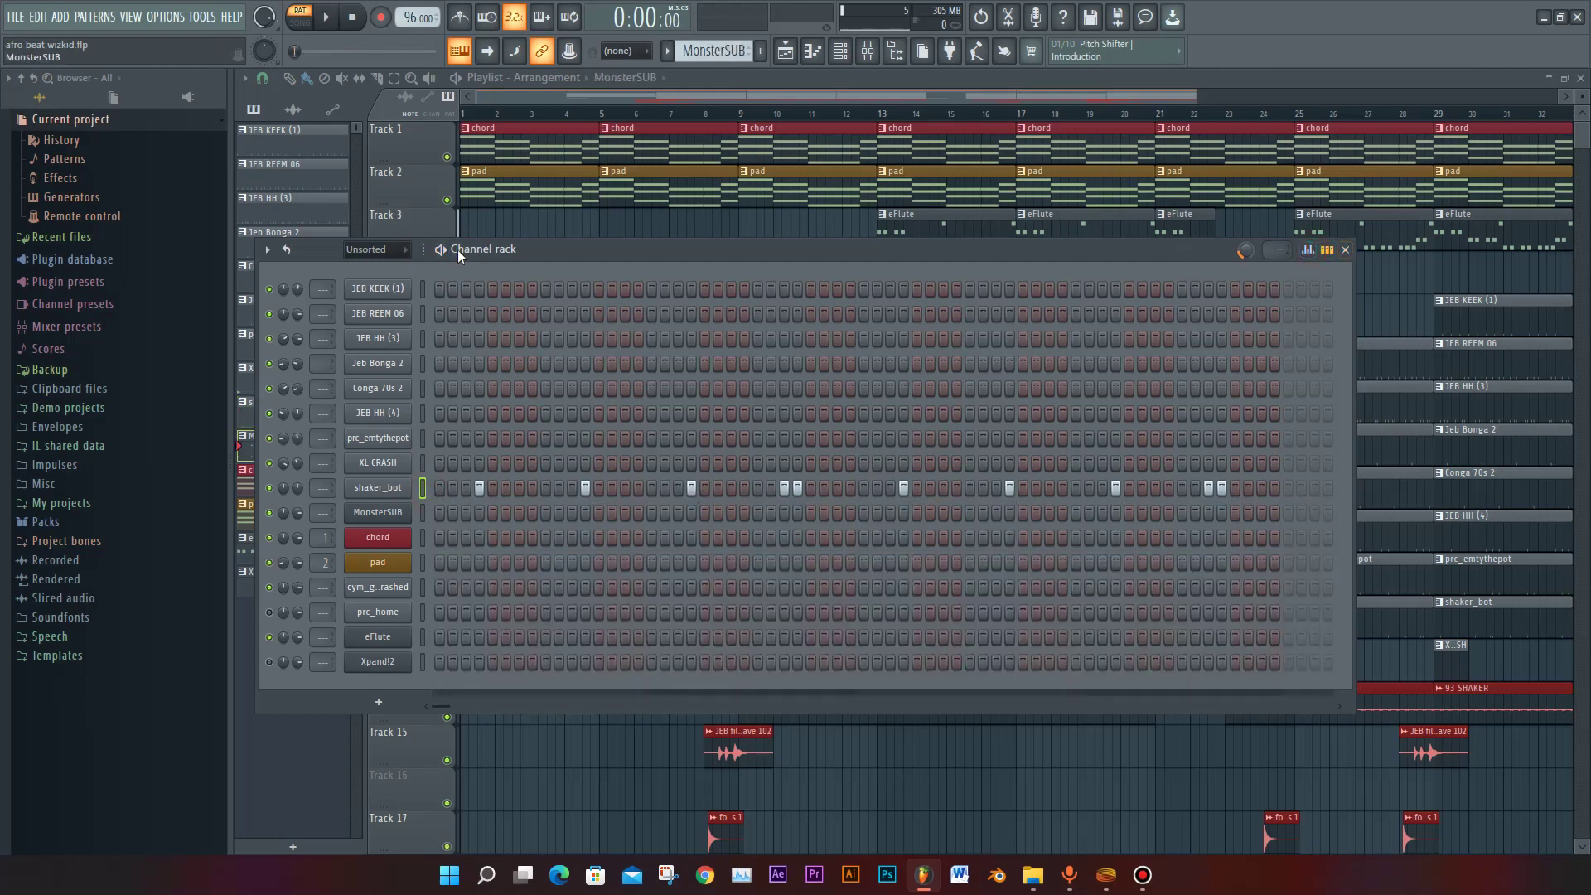
Step: Open the MonsterSUB pattern's notes in the piano roll and start playing the bassline
key("KP_Add")
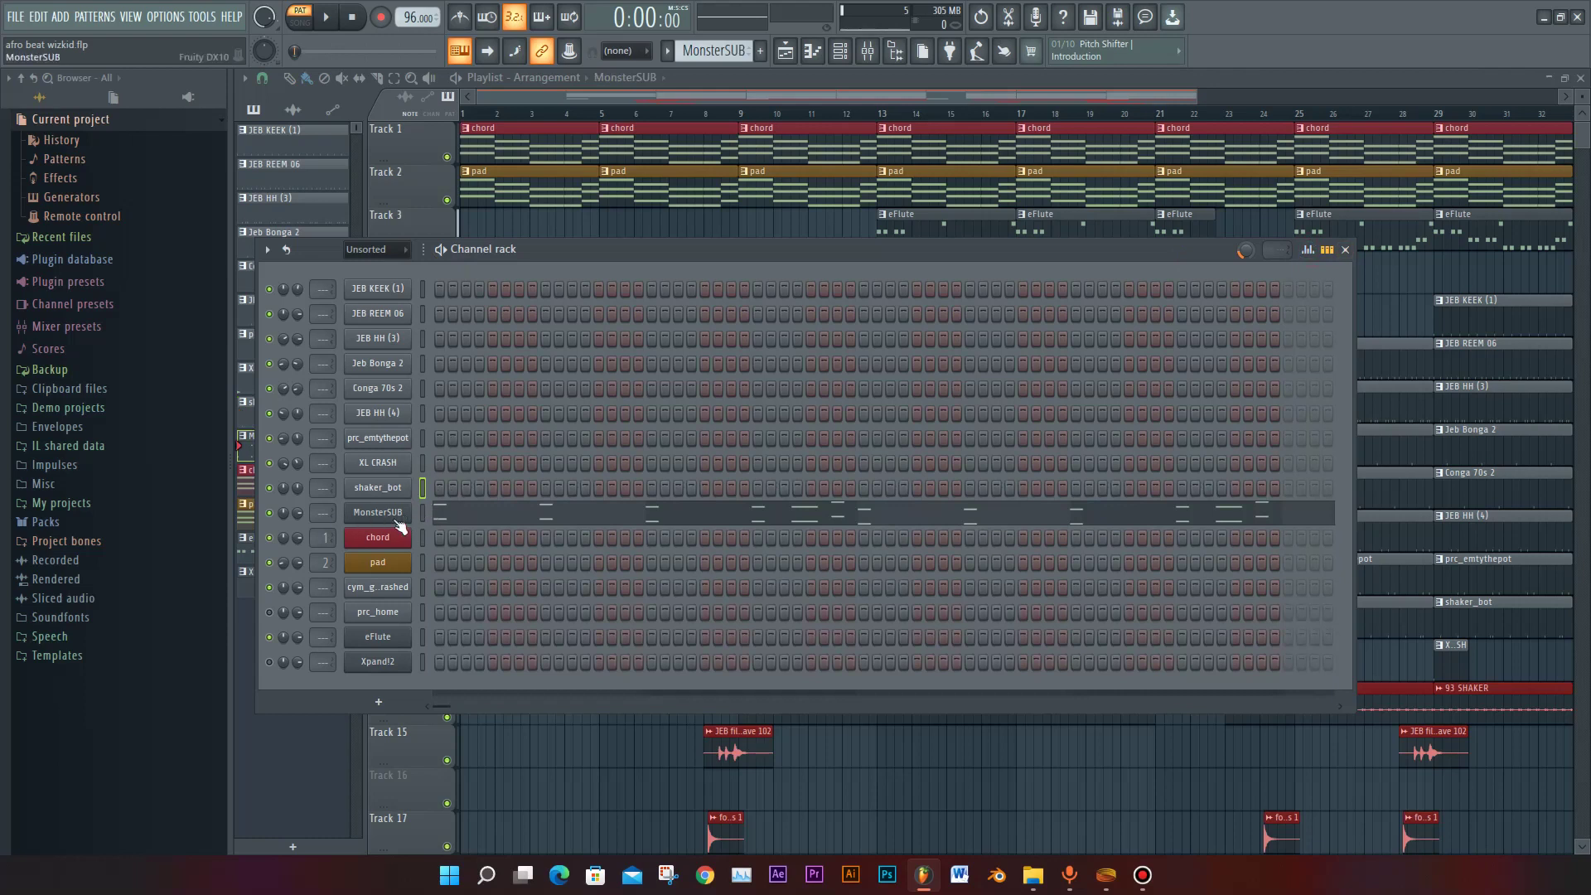
left_click(503, 520)
left_click(282, 517)
left_click(285, 516)
left_click(286, 514)
scroll(355, 497, "down", 4)
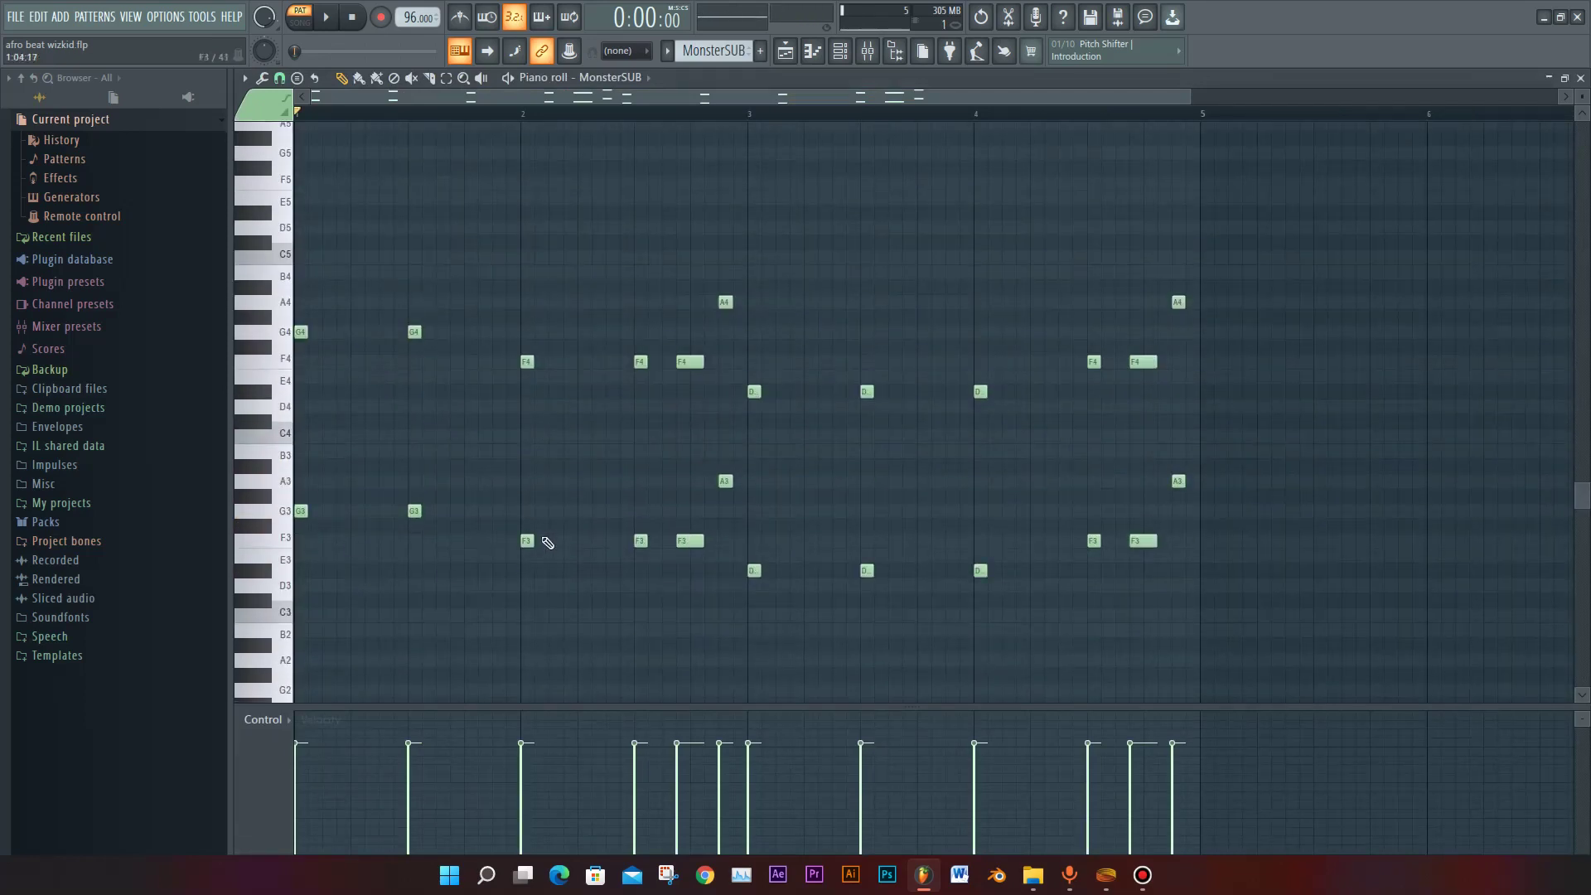
key("space")
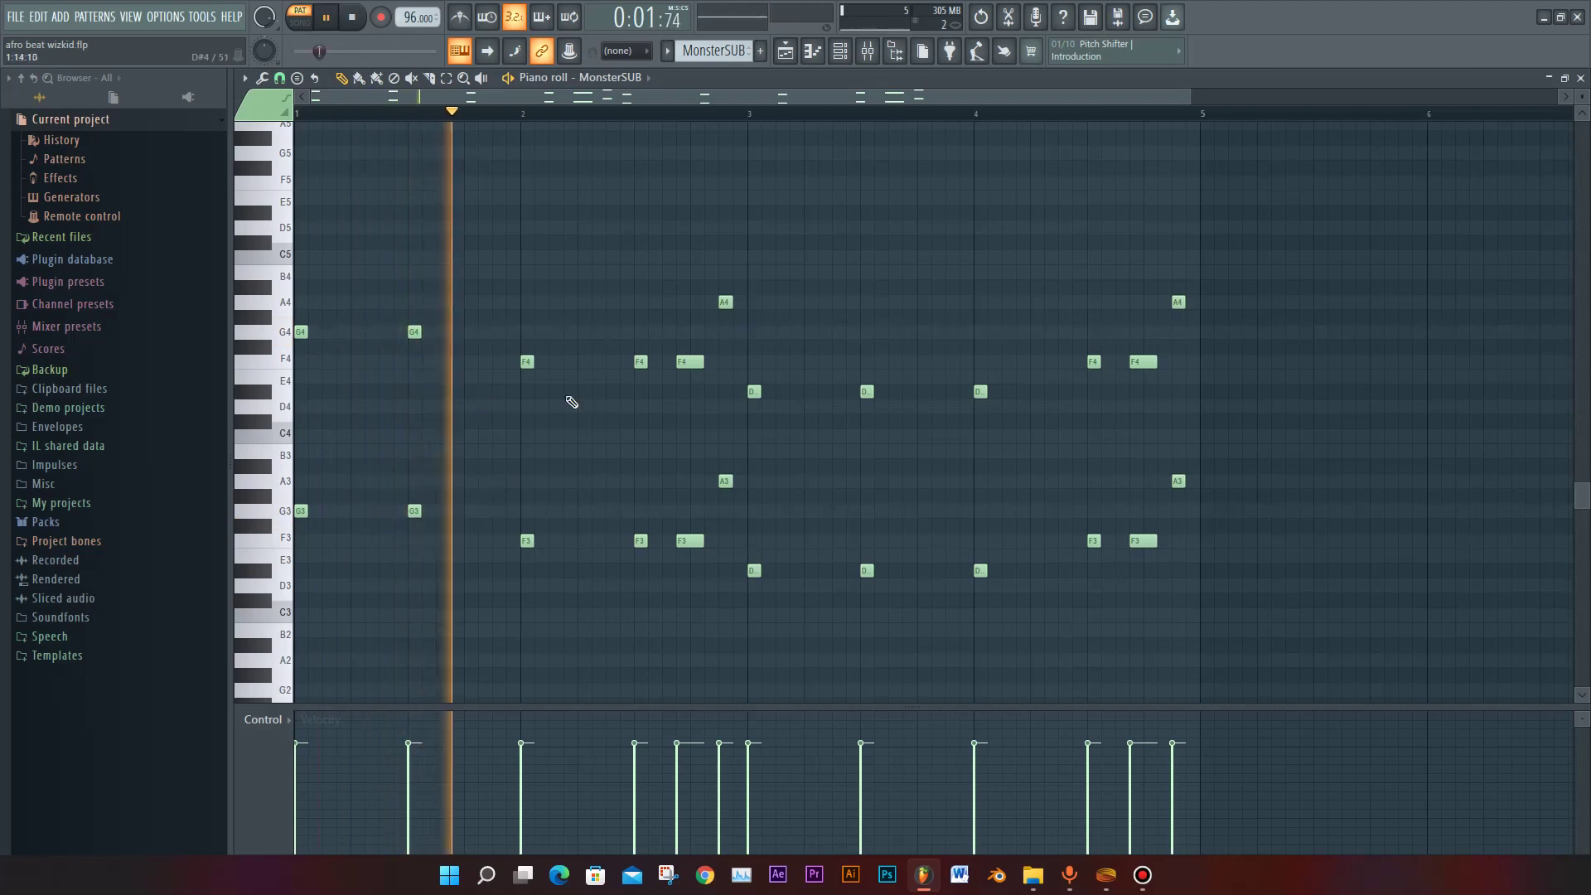
Step: Select the lower-octave MonsterSUB notes, lower their velocities to one even level, and stop playback
left_click_drag(1240, 445, 347, 680)
left_click_drag(294, 784, 1164, 793)
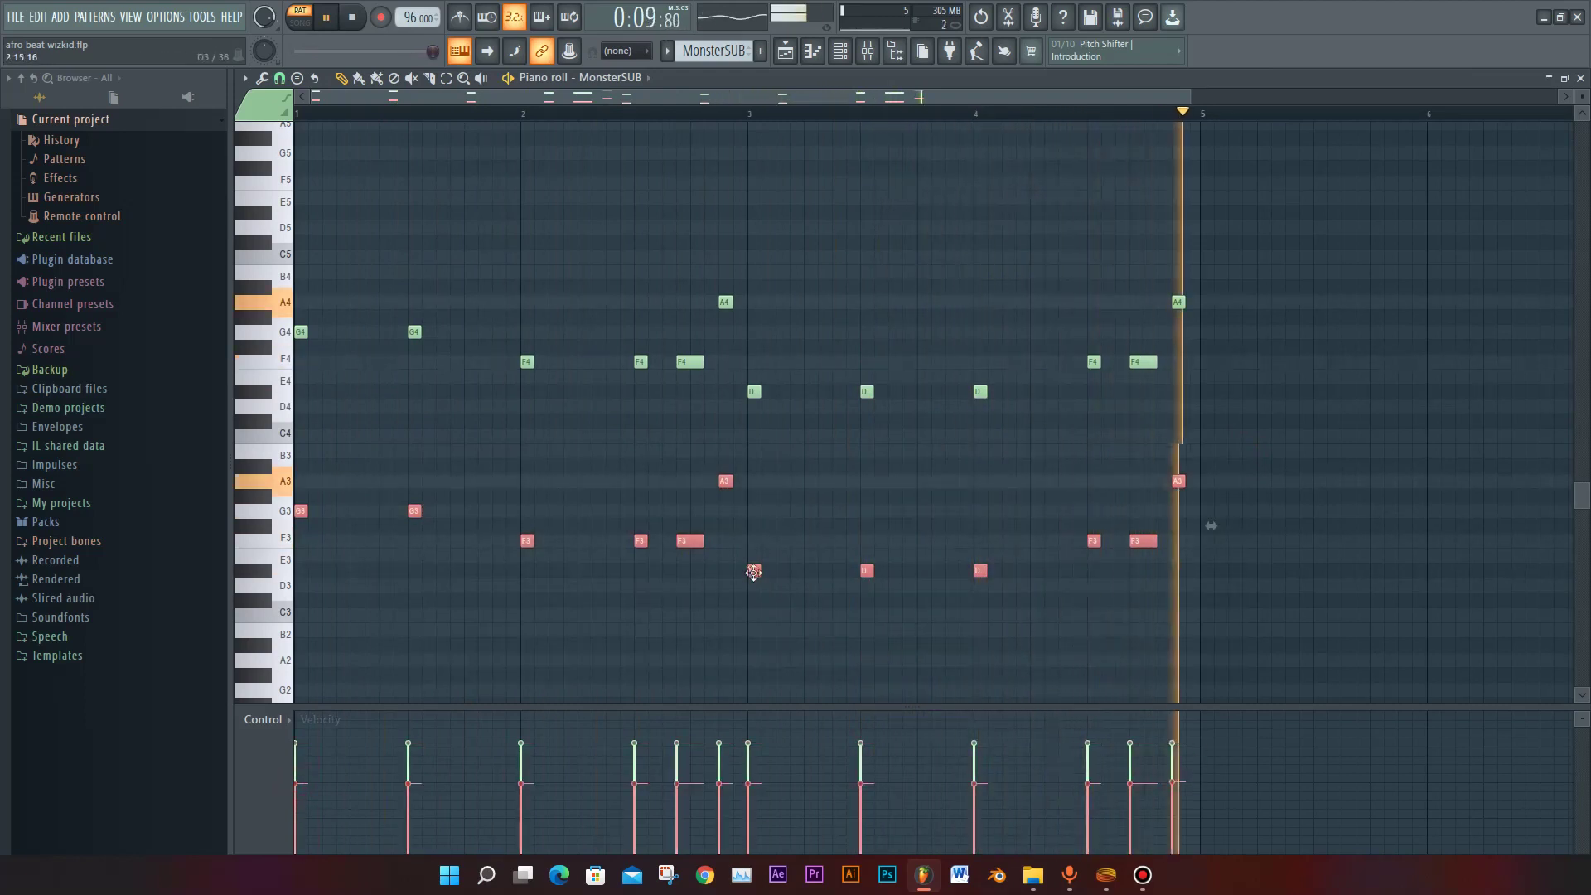
key("space")
Step: Duplicate the upper-octave MonsterSUB notes and shift the copies down one octave onto the lower row
left_click(377, 402)
left_click_drag(1275, 237, 296, 445)
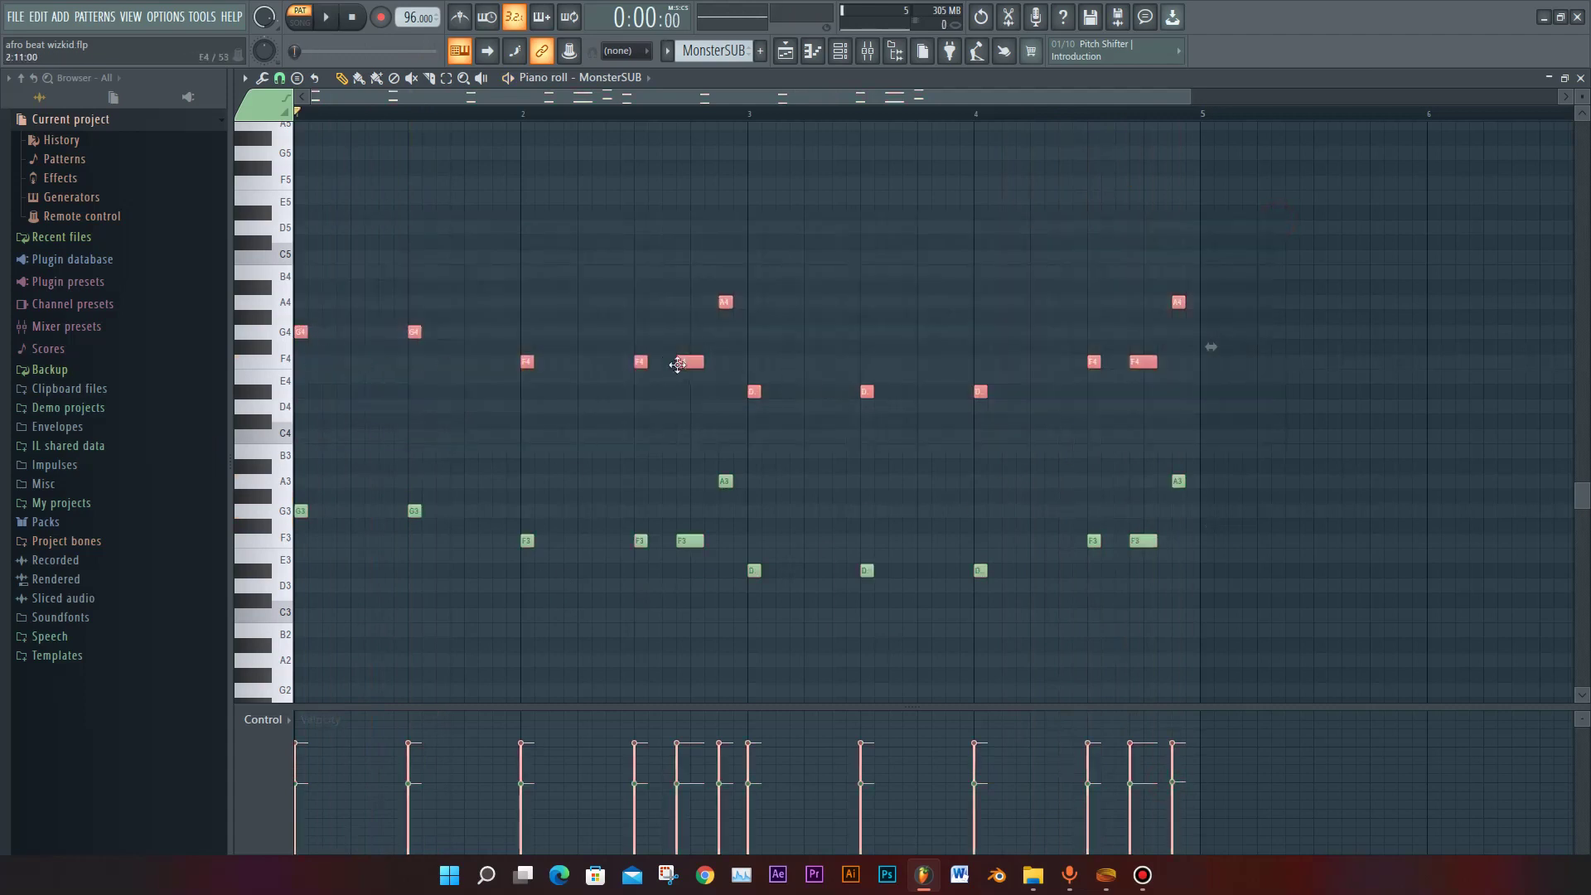
mouse_move(688, 364)
left_mouse_down()
mouse_move(712, 365)
mouse_move(686, 365)
left_mouse_up()
key("ctrl+Down")
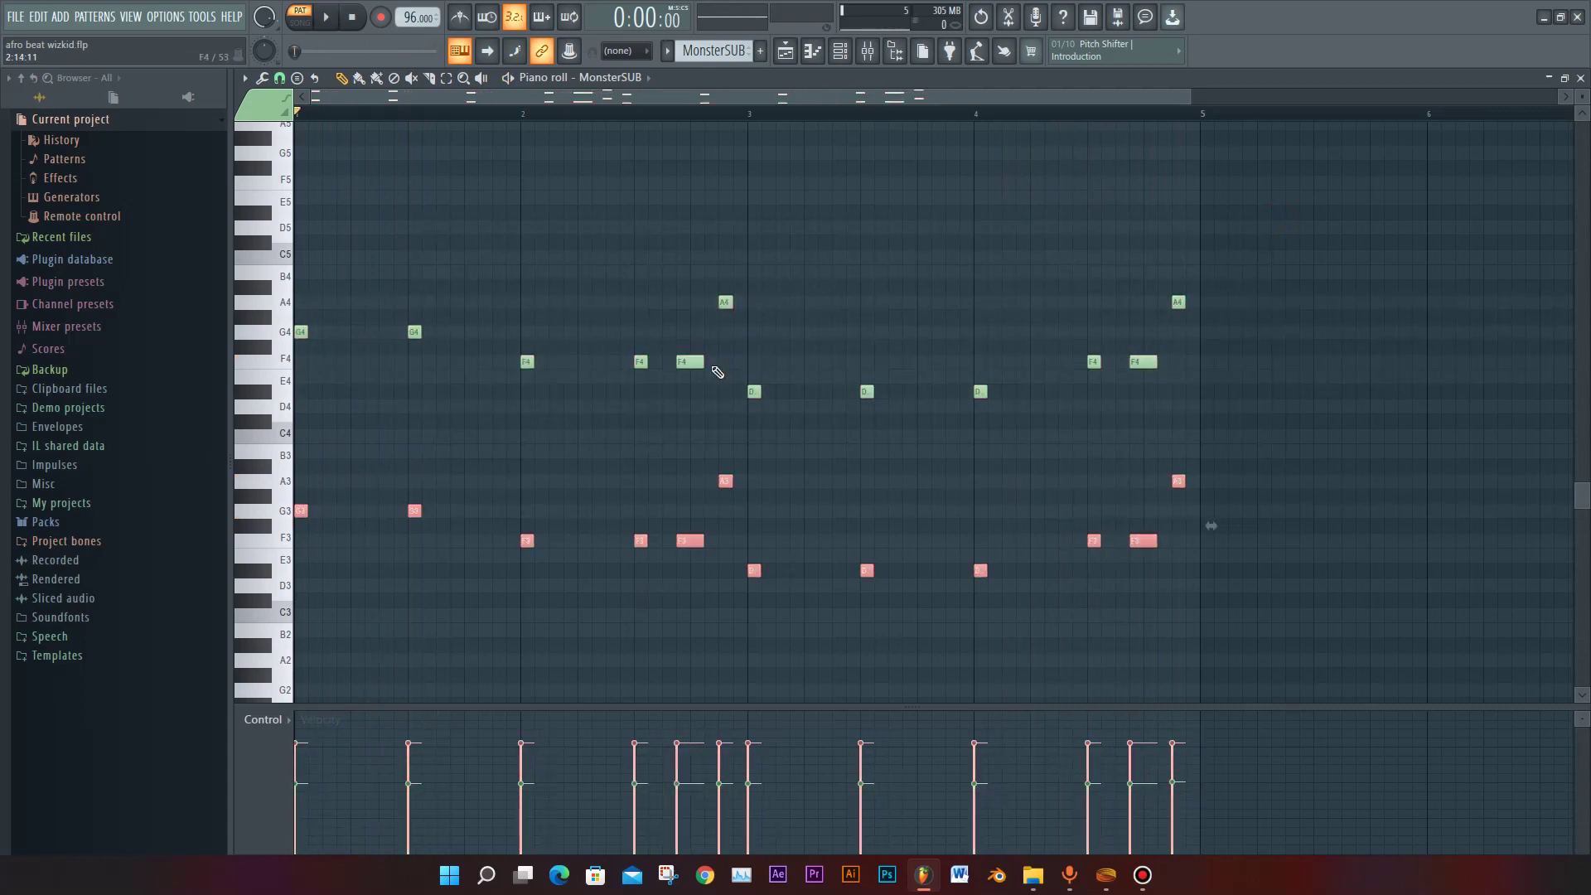
left_click(718, 372)
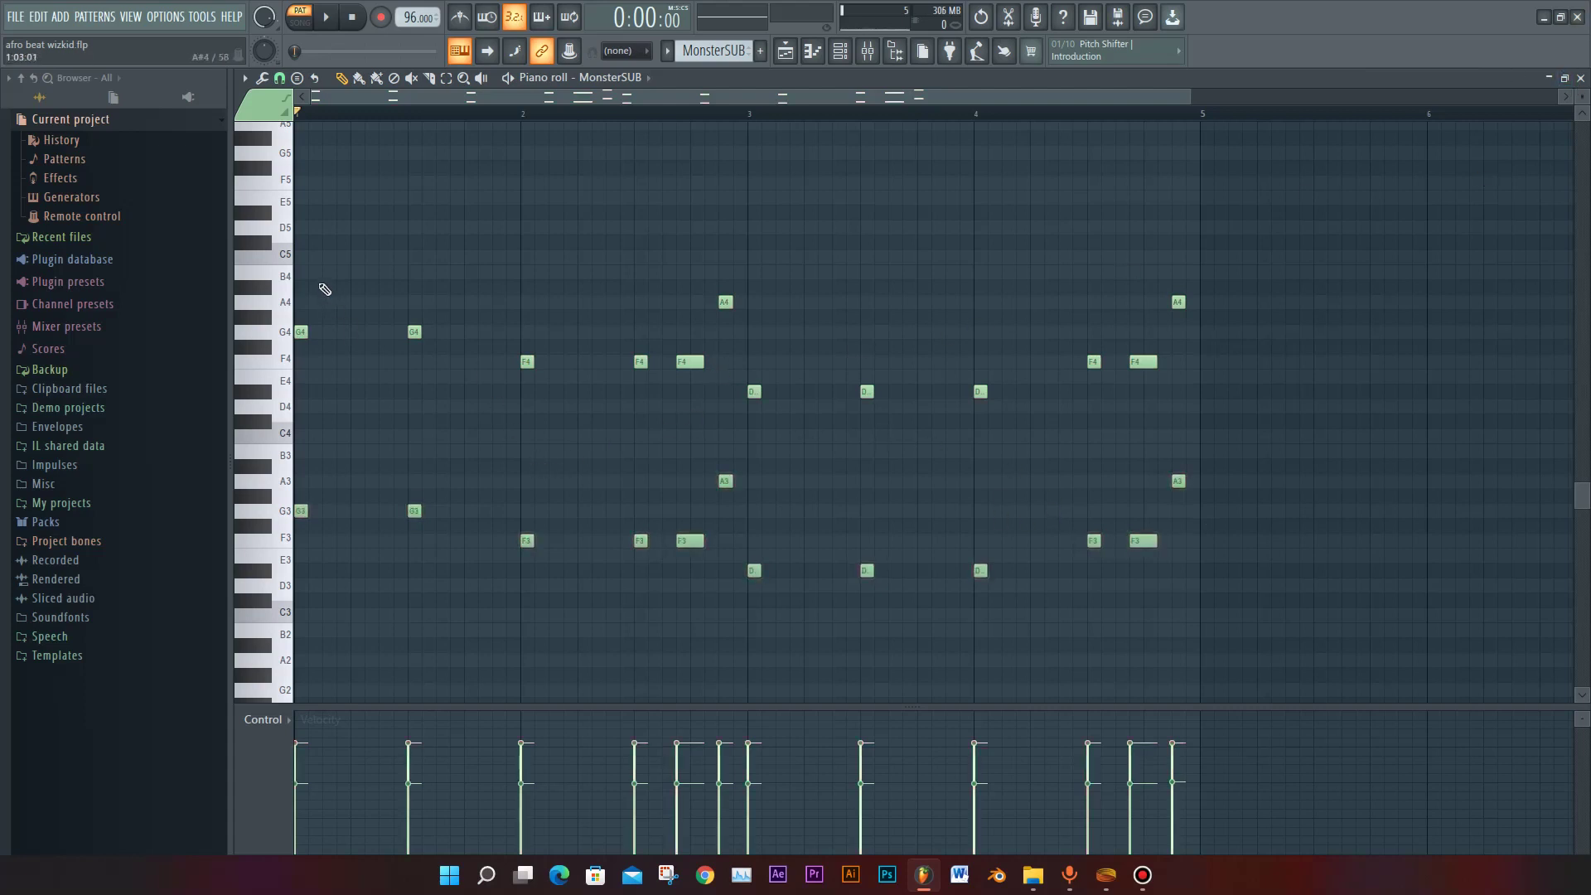
Step: Highlight the upper and lower octave rows of the MonsterSUB bassline in turn, and play the pattern
left_click_drag(300, 251, 1401, 431)
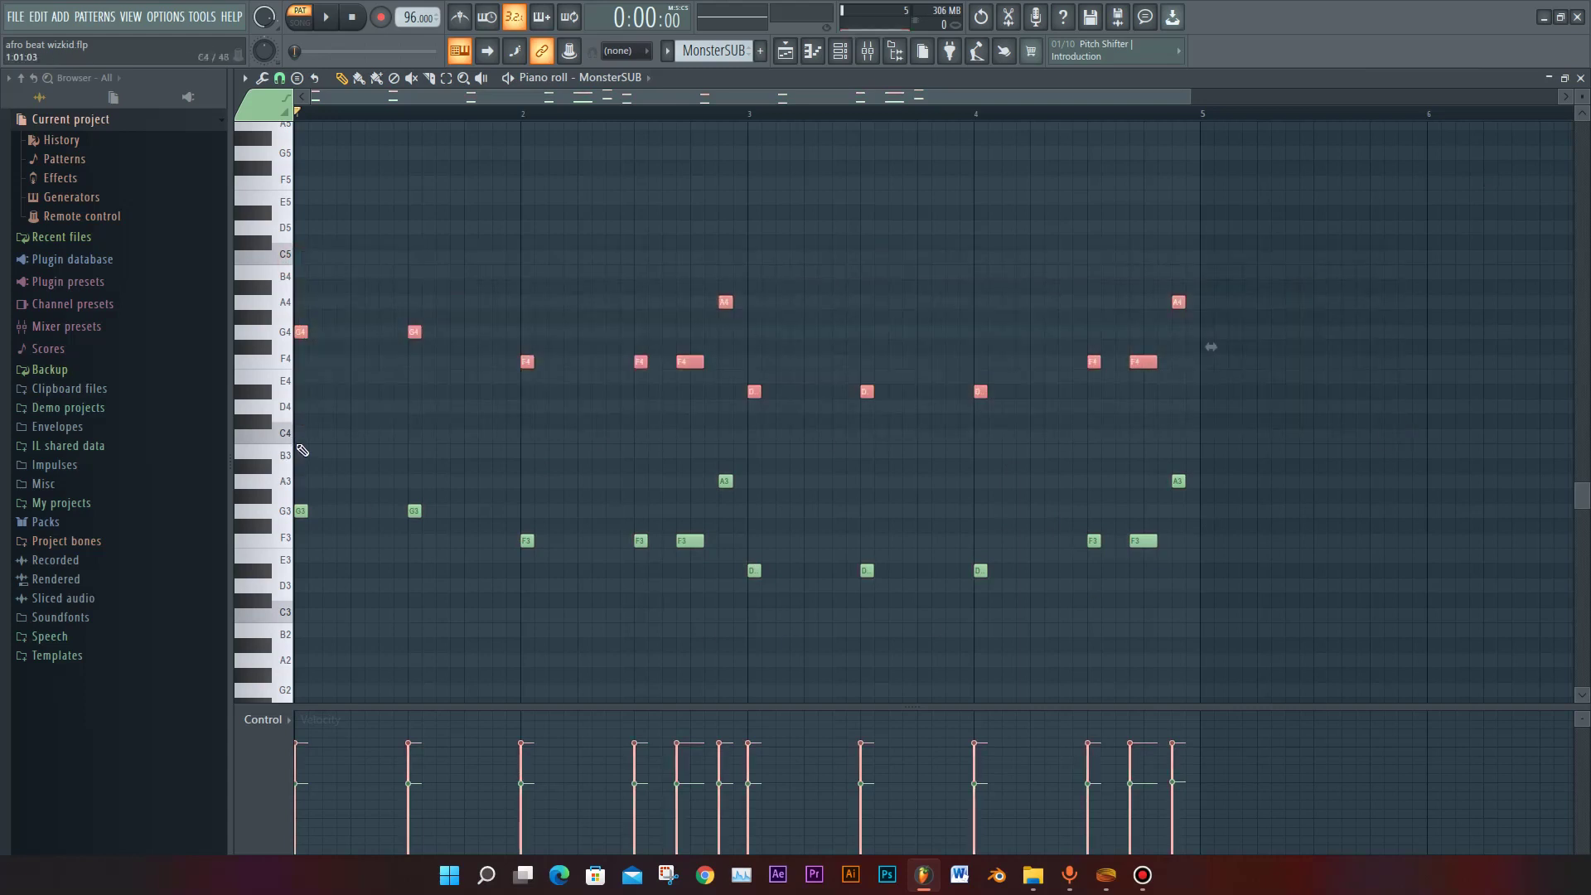
left_click_drag(300, 447, 1326, 582)
left_click(825, 673)
key("space")
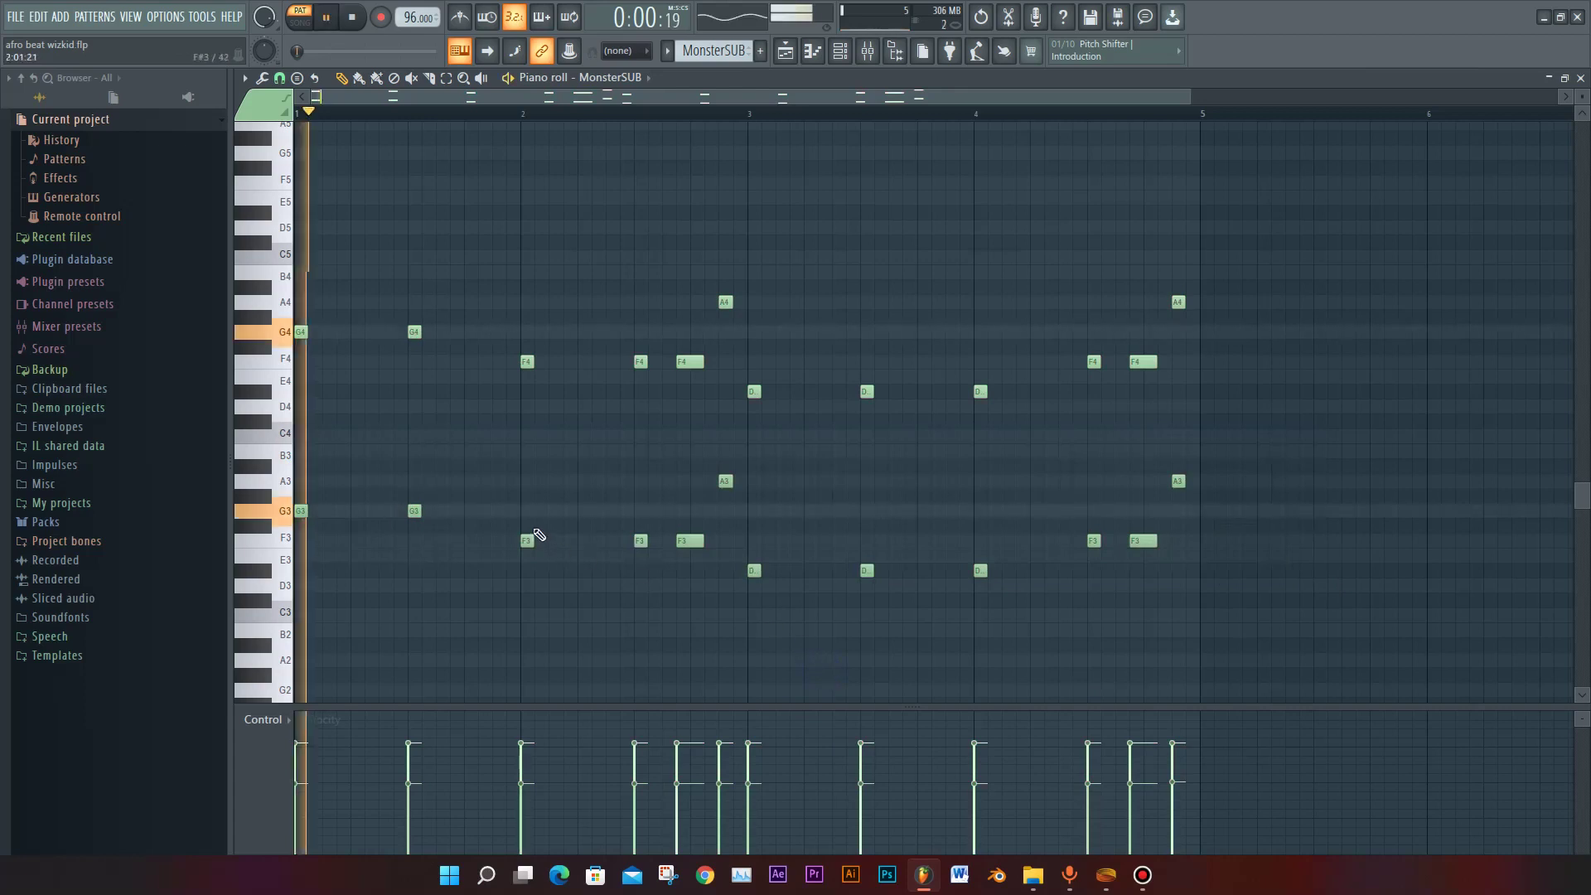
key("space")
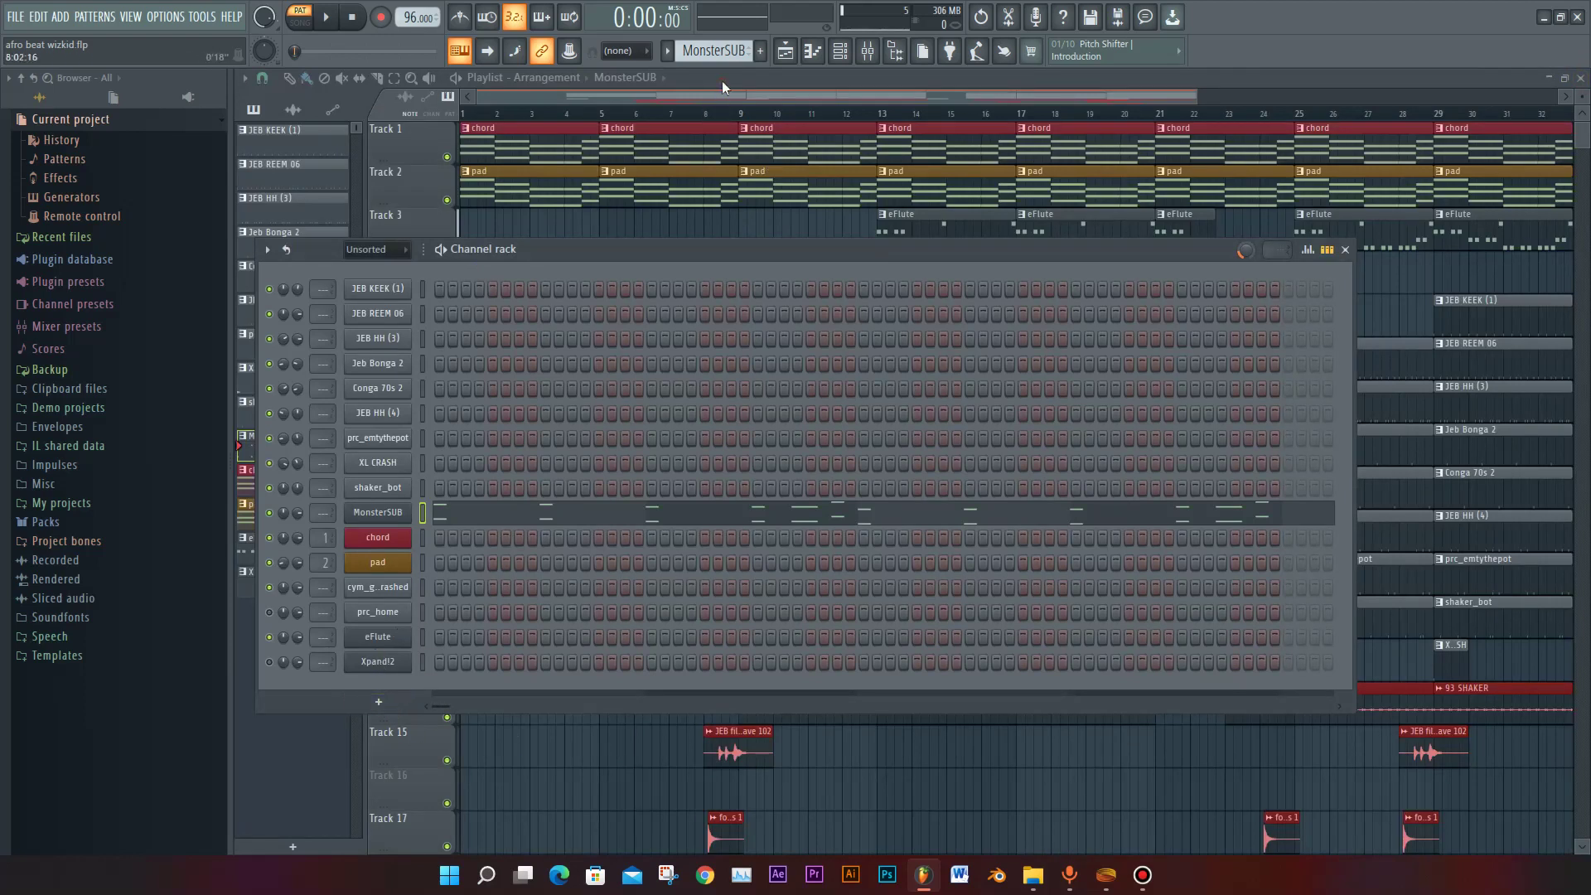
Step: Hide the channel rack, solo Track 5 in the playlist, and unmute Tracks 6 through 12
key("F6")
right_click(446, 329)
left_click(447, 372)
left_click(447, 415)
left_click(446, 458)
left_click(447, 501)
left_click(447, 545)
left_click(448, 587)
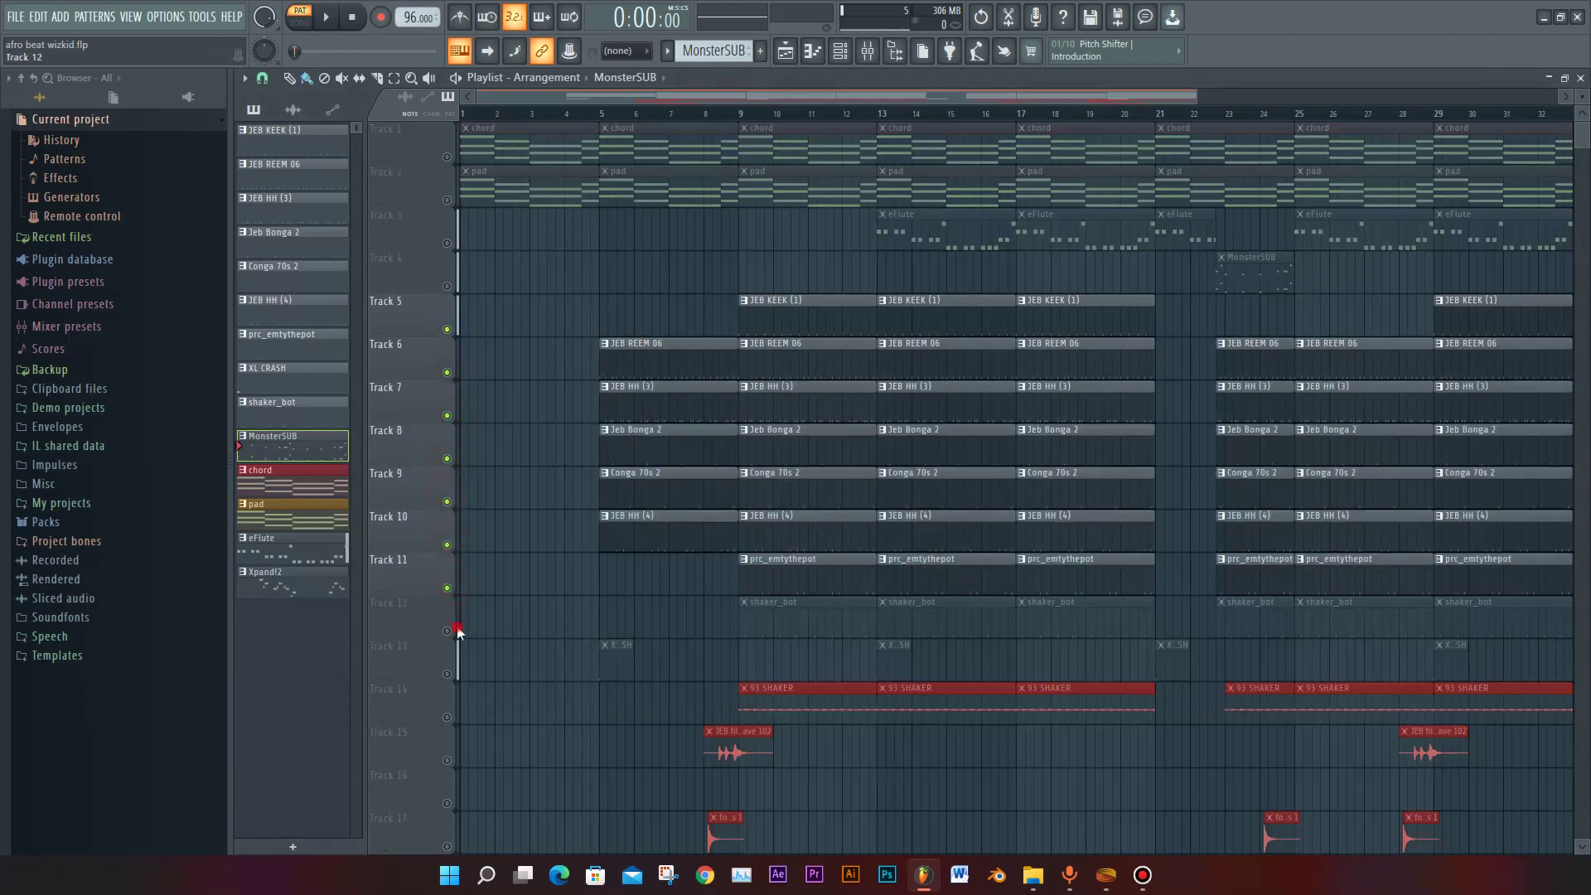
left_click(447, 630)
Step: Play the drum tracks from bar 9 in song mode and unmute the crash on Track 13
left_click(746, 117)
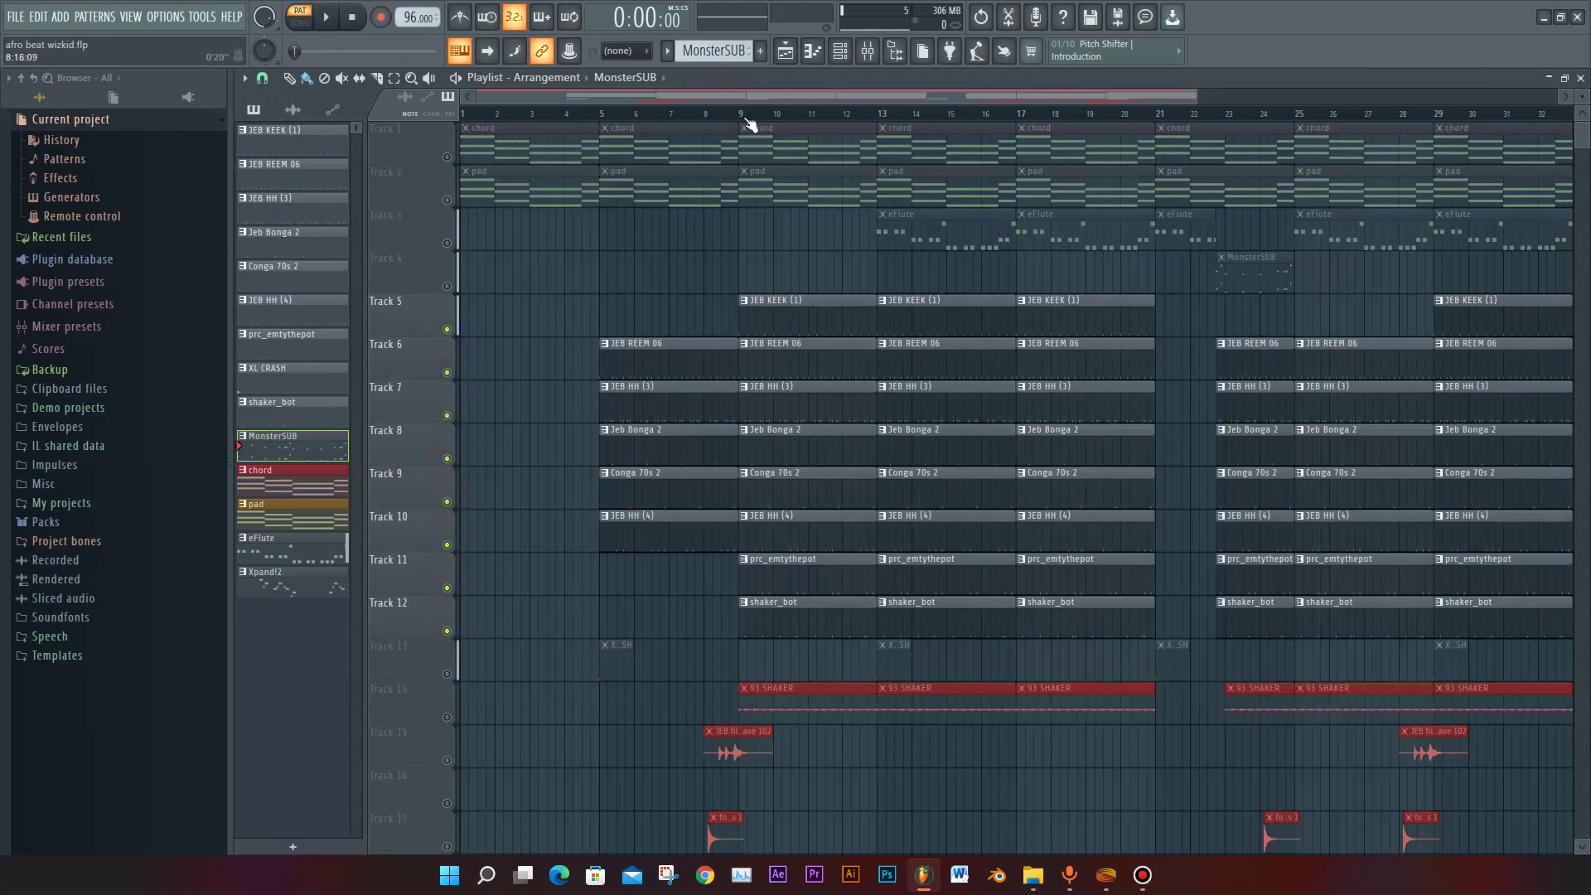
key("space")
key("space")
key("space")
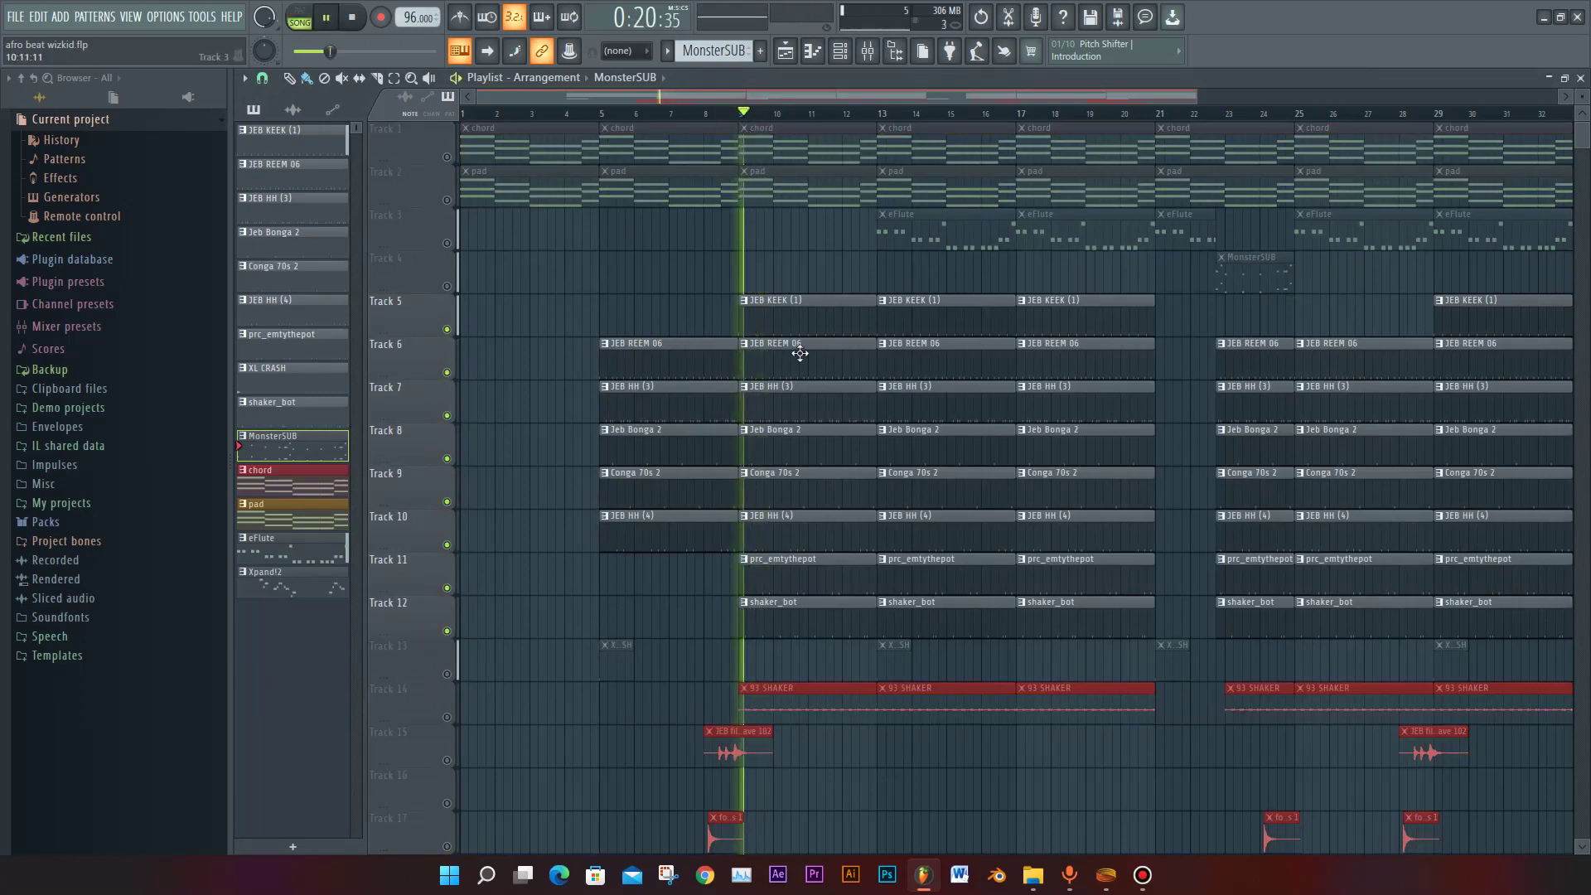
scroll(882, 540, "down", 3)
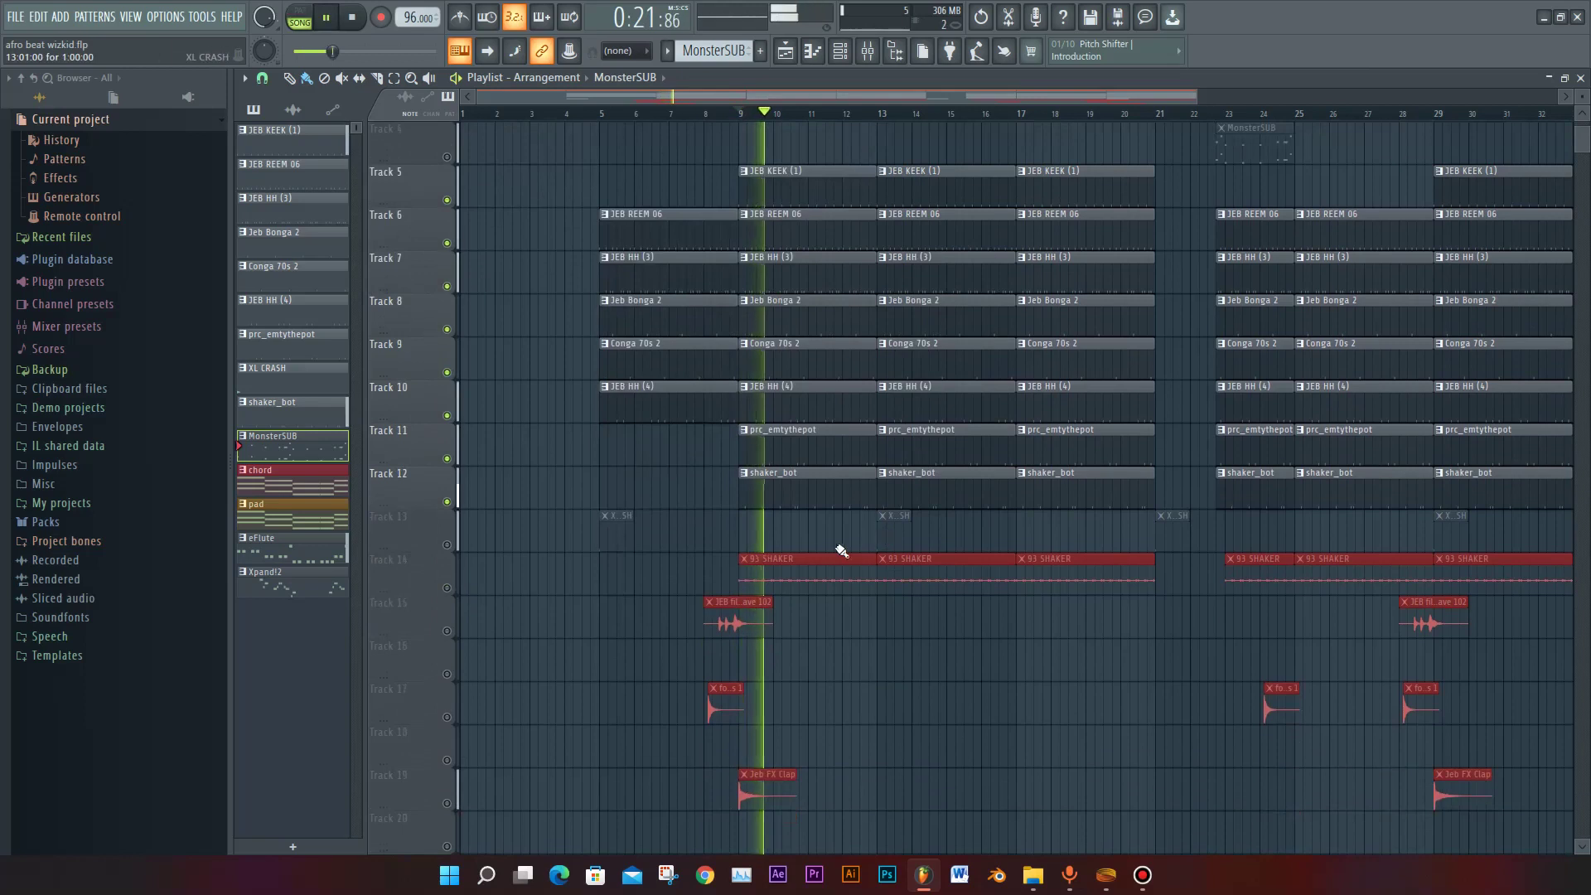
left_click(447, 544)
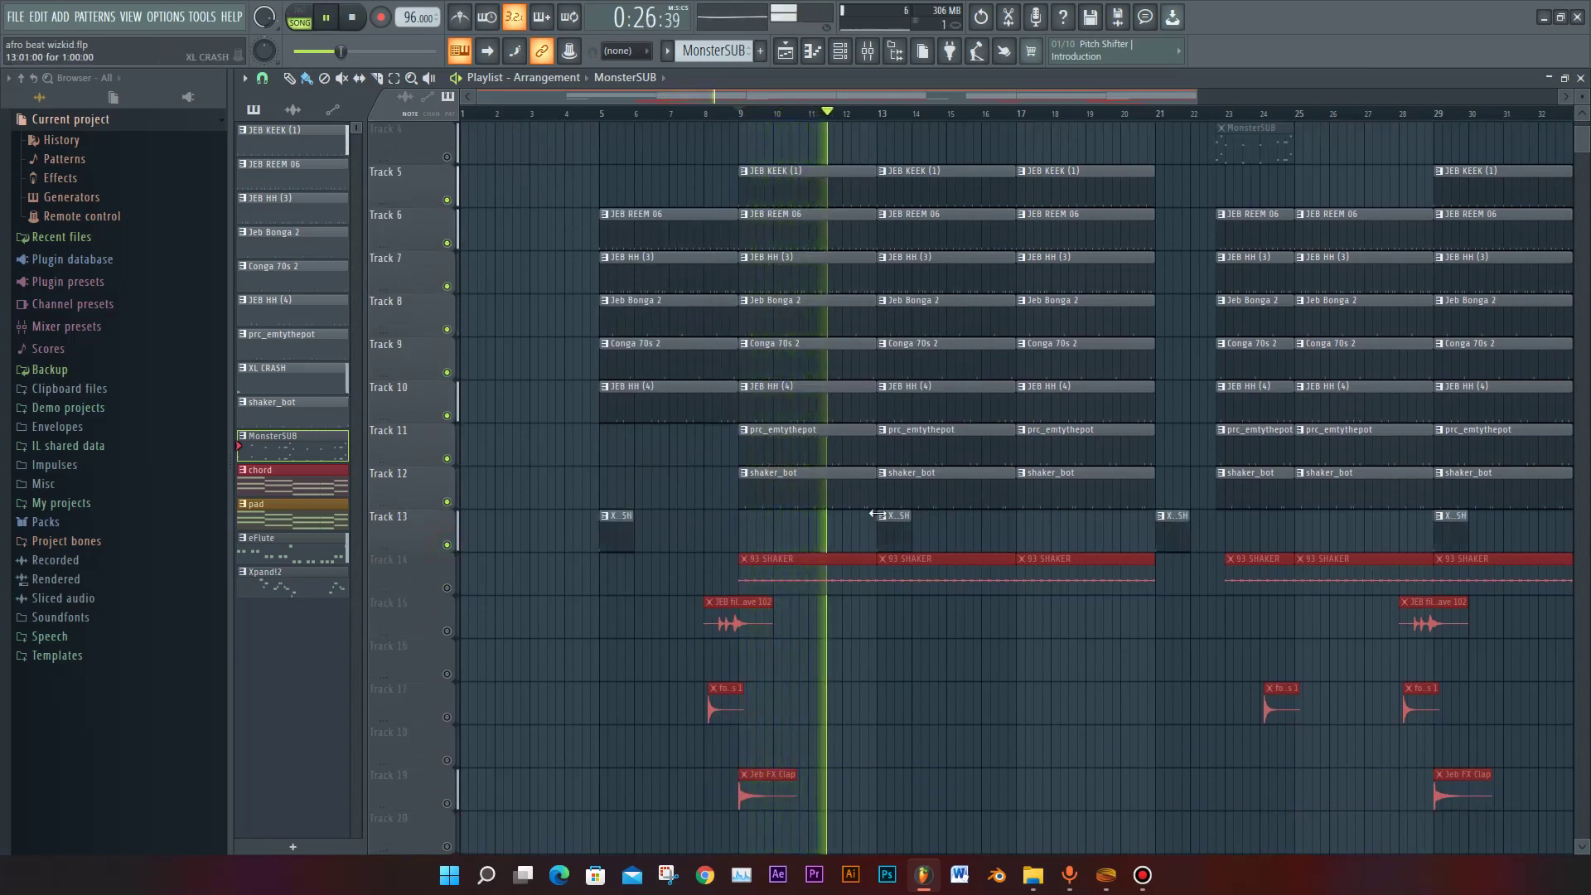
key("space")
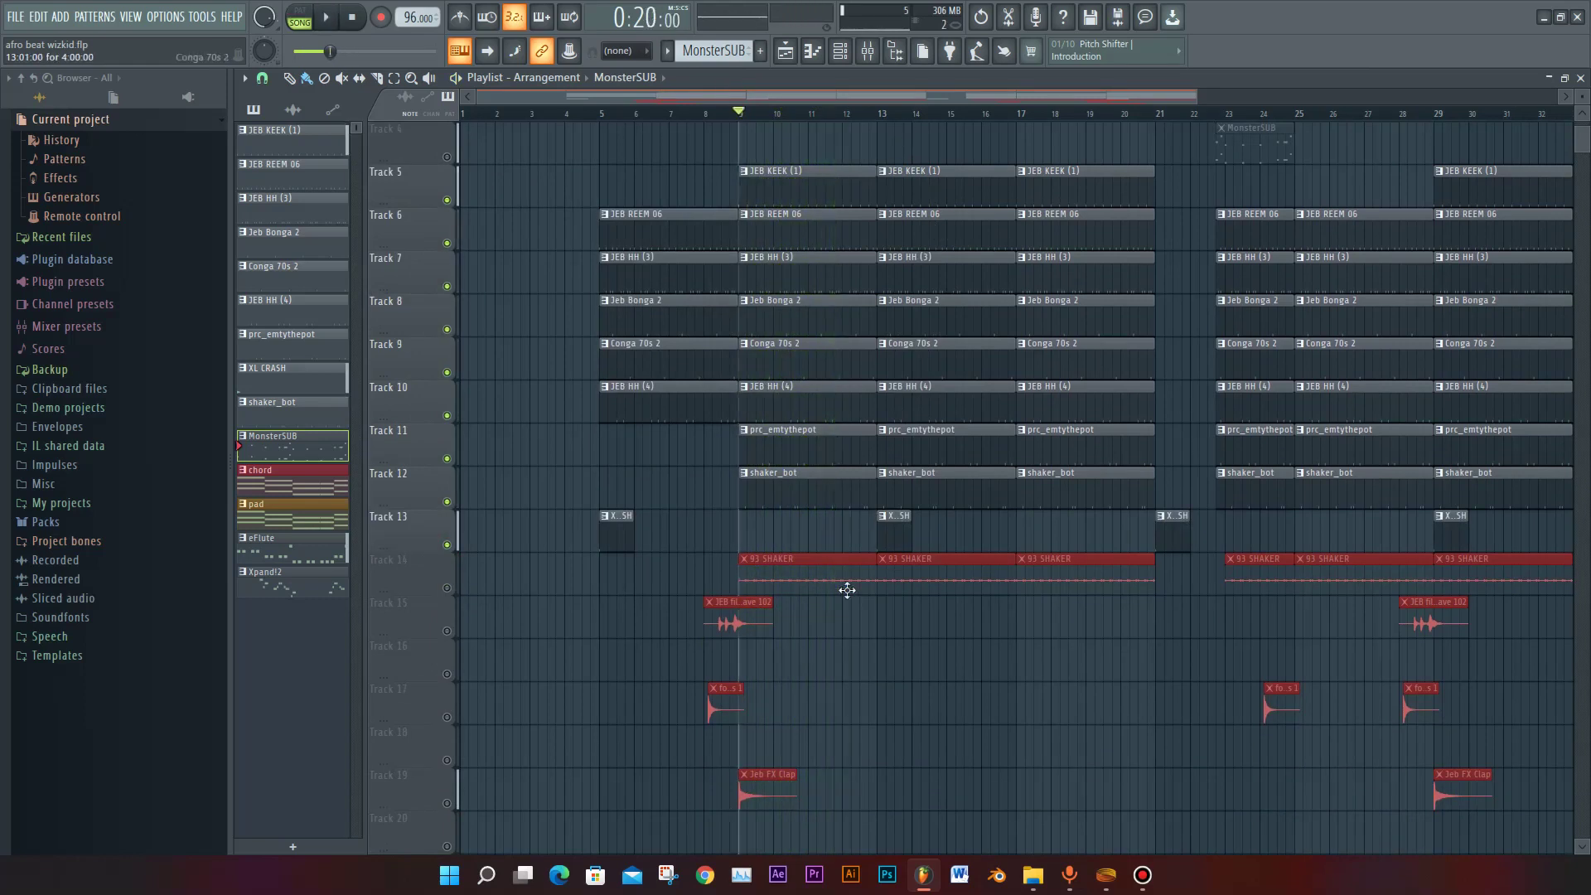
Step: Play the soloed drum arrangement from bar 13 to hear it together with the crash
left_click(882, 114)
key("space")
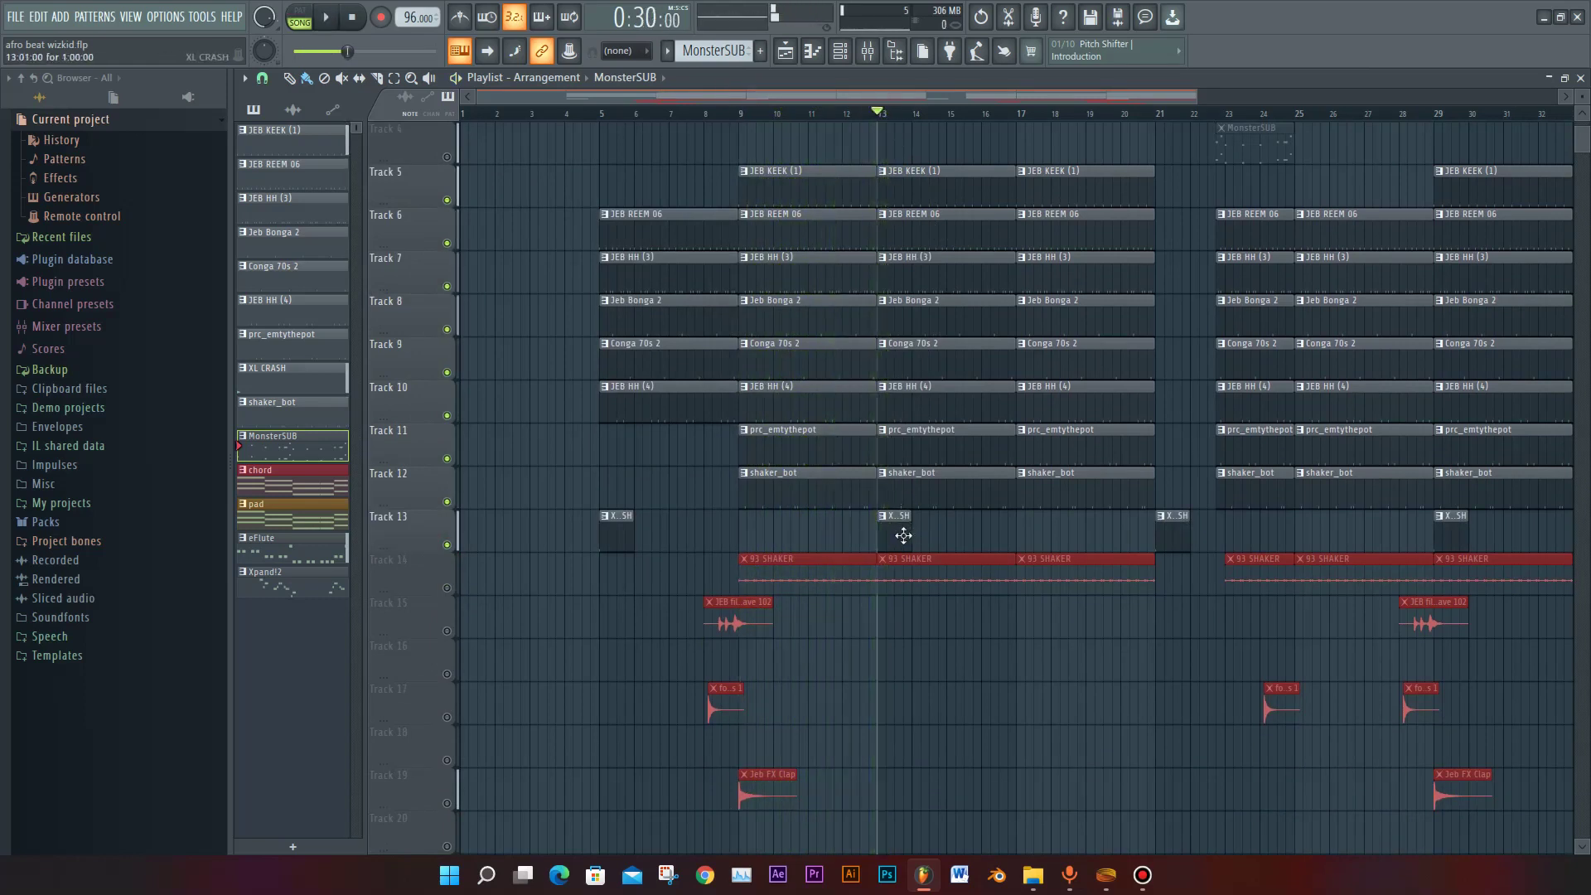
key("space")
scroll(970, 510, "up", 3)
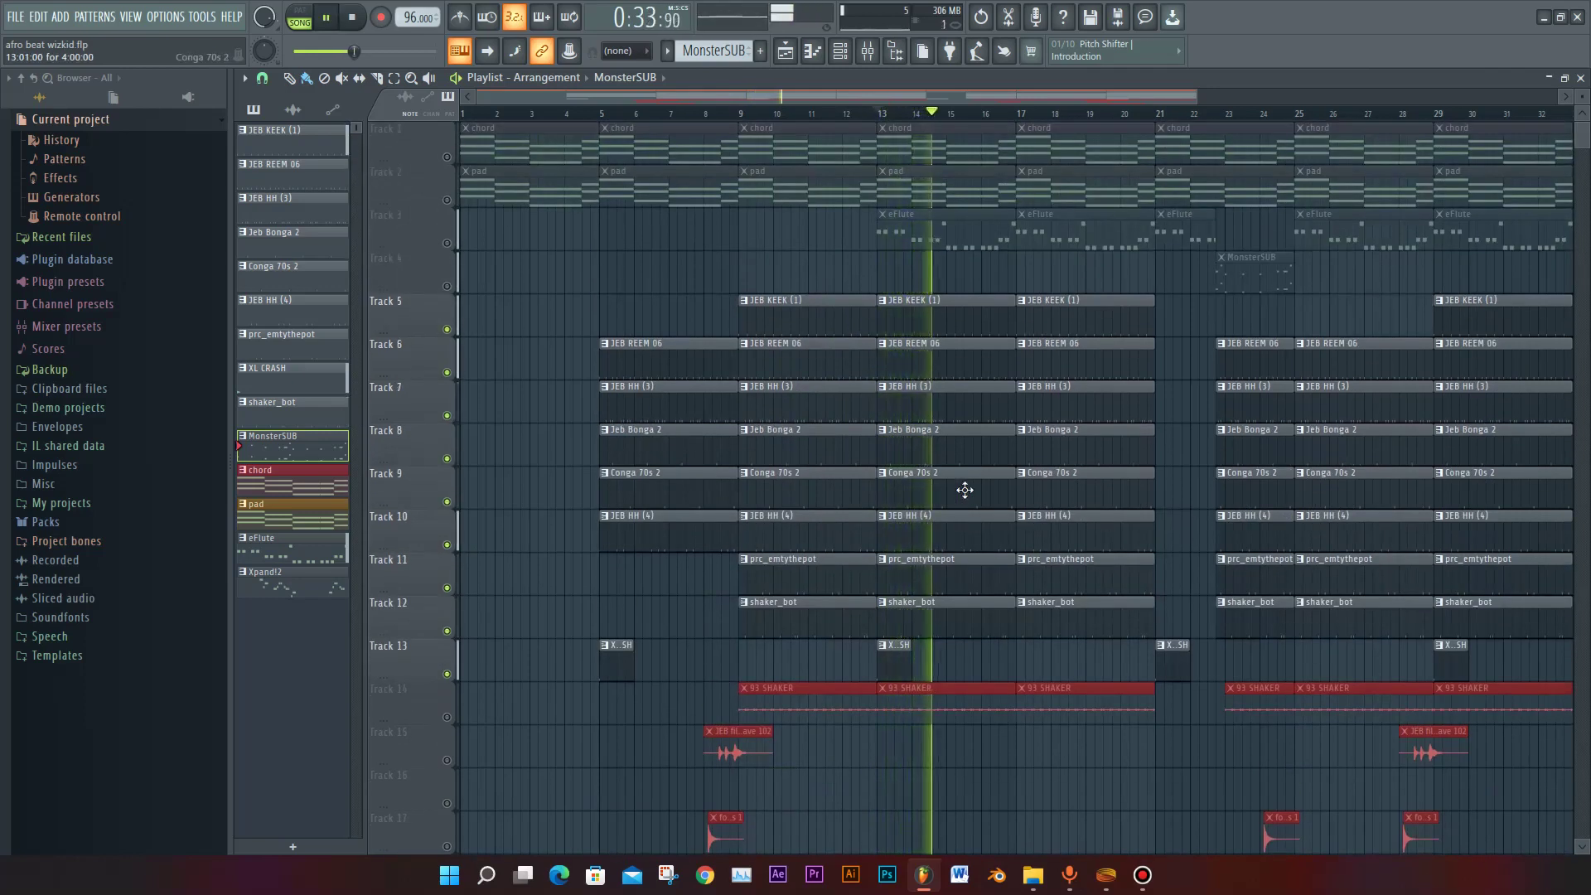
Step: Try a MonsterSUB clip at bar 13 on the unmuted Track 4 together with the drums, and remove the clip
key("space")
mouse_move(891, 269)
left_mouse_down()
mouse_move(992, 276)
mouse_move(877, 288)
left_mouse_up()
left_click(448, 287)
key("space")
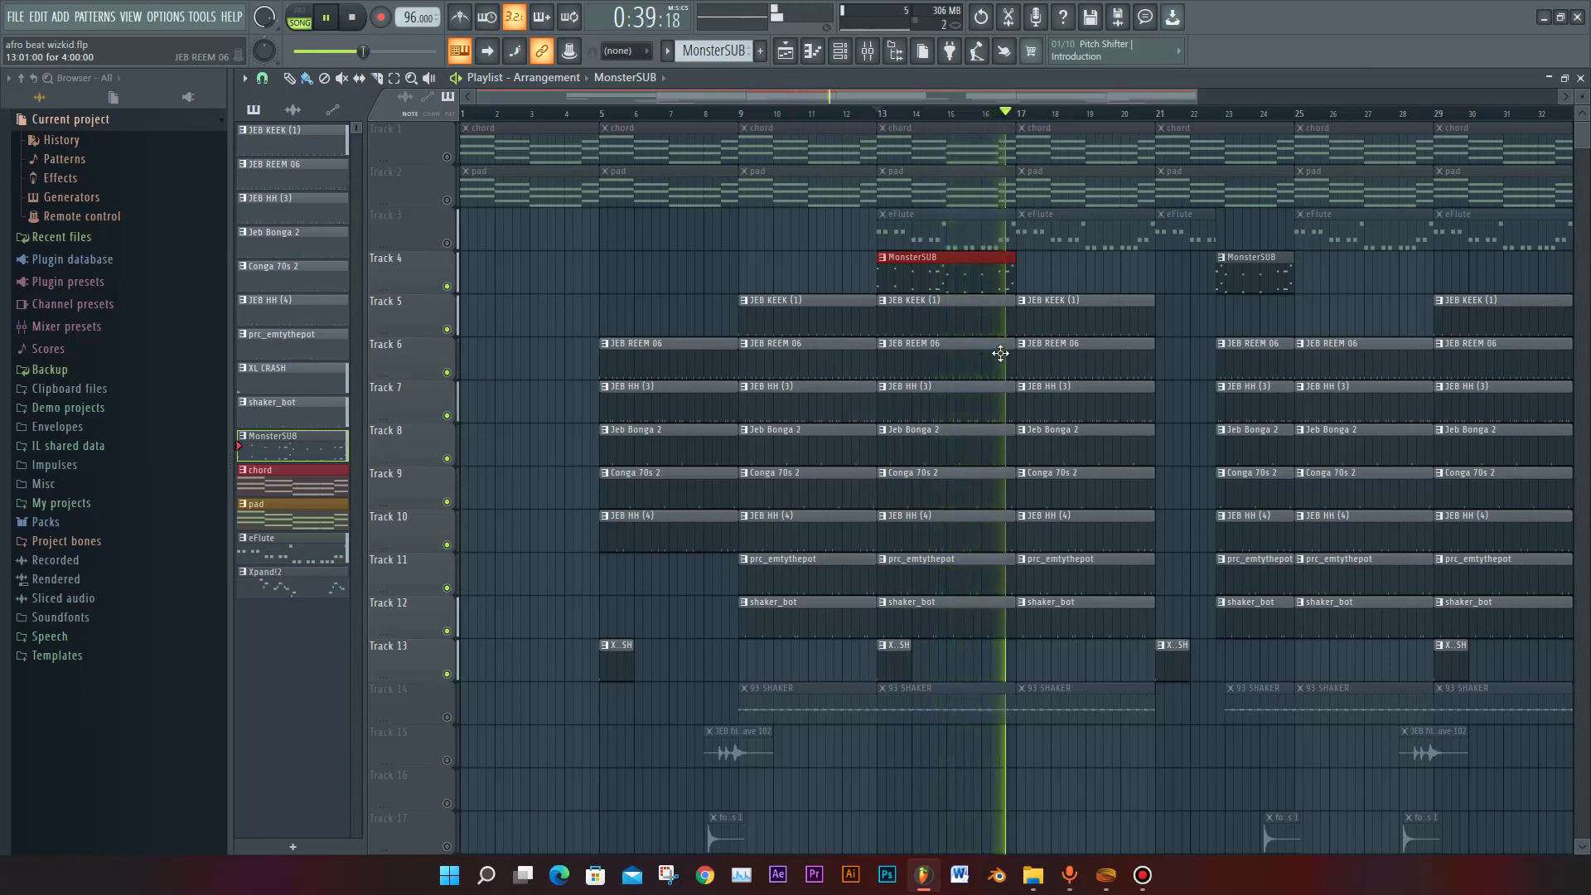
key("space")
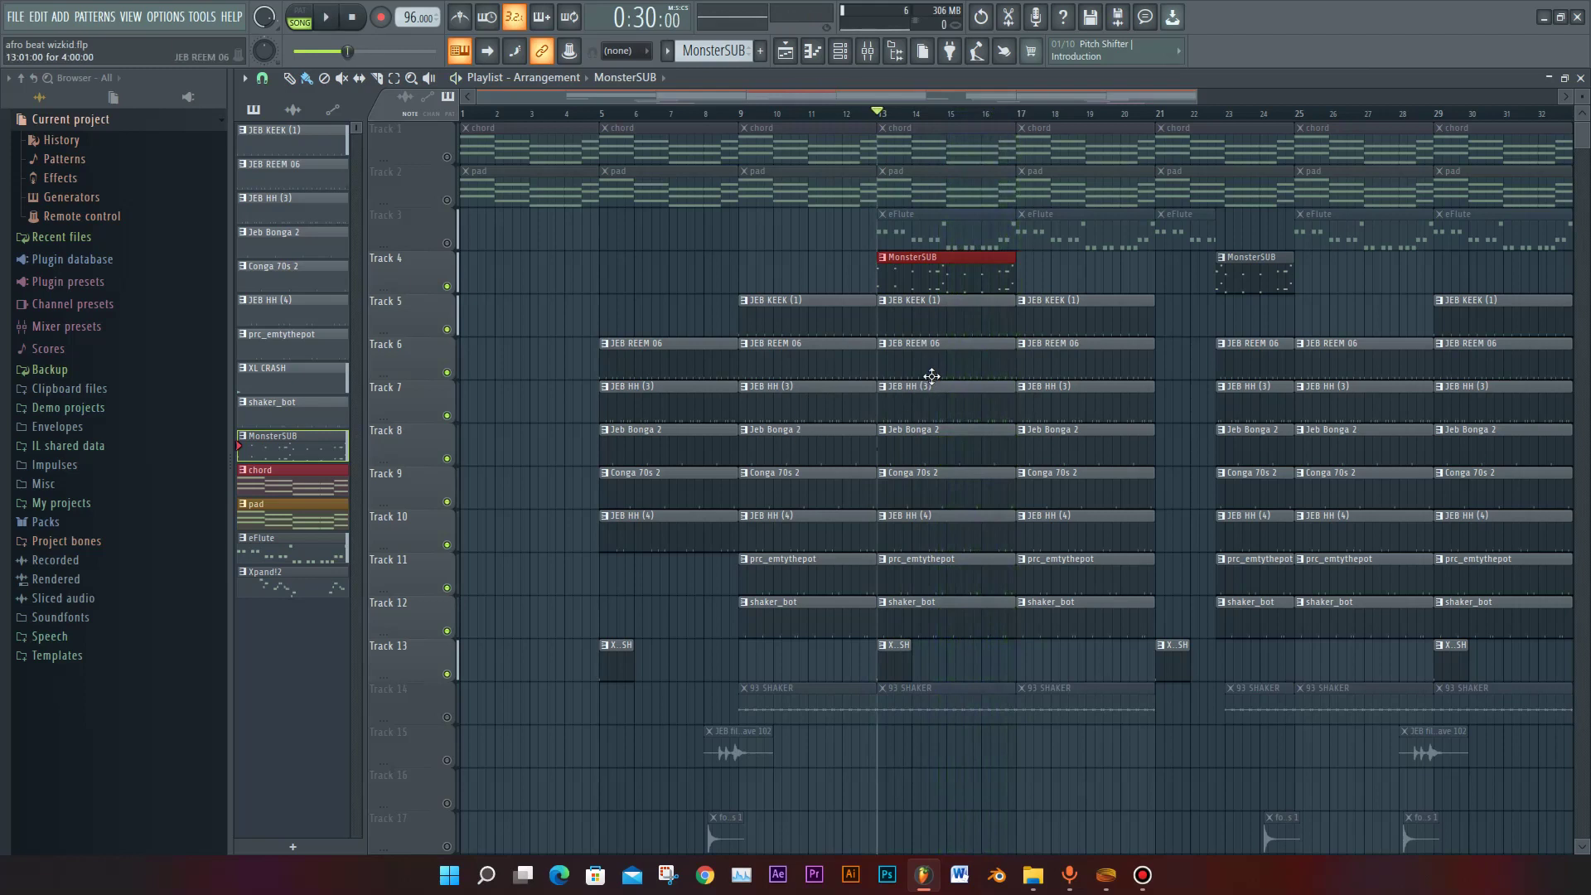
right_click(966, 277)
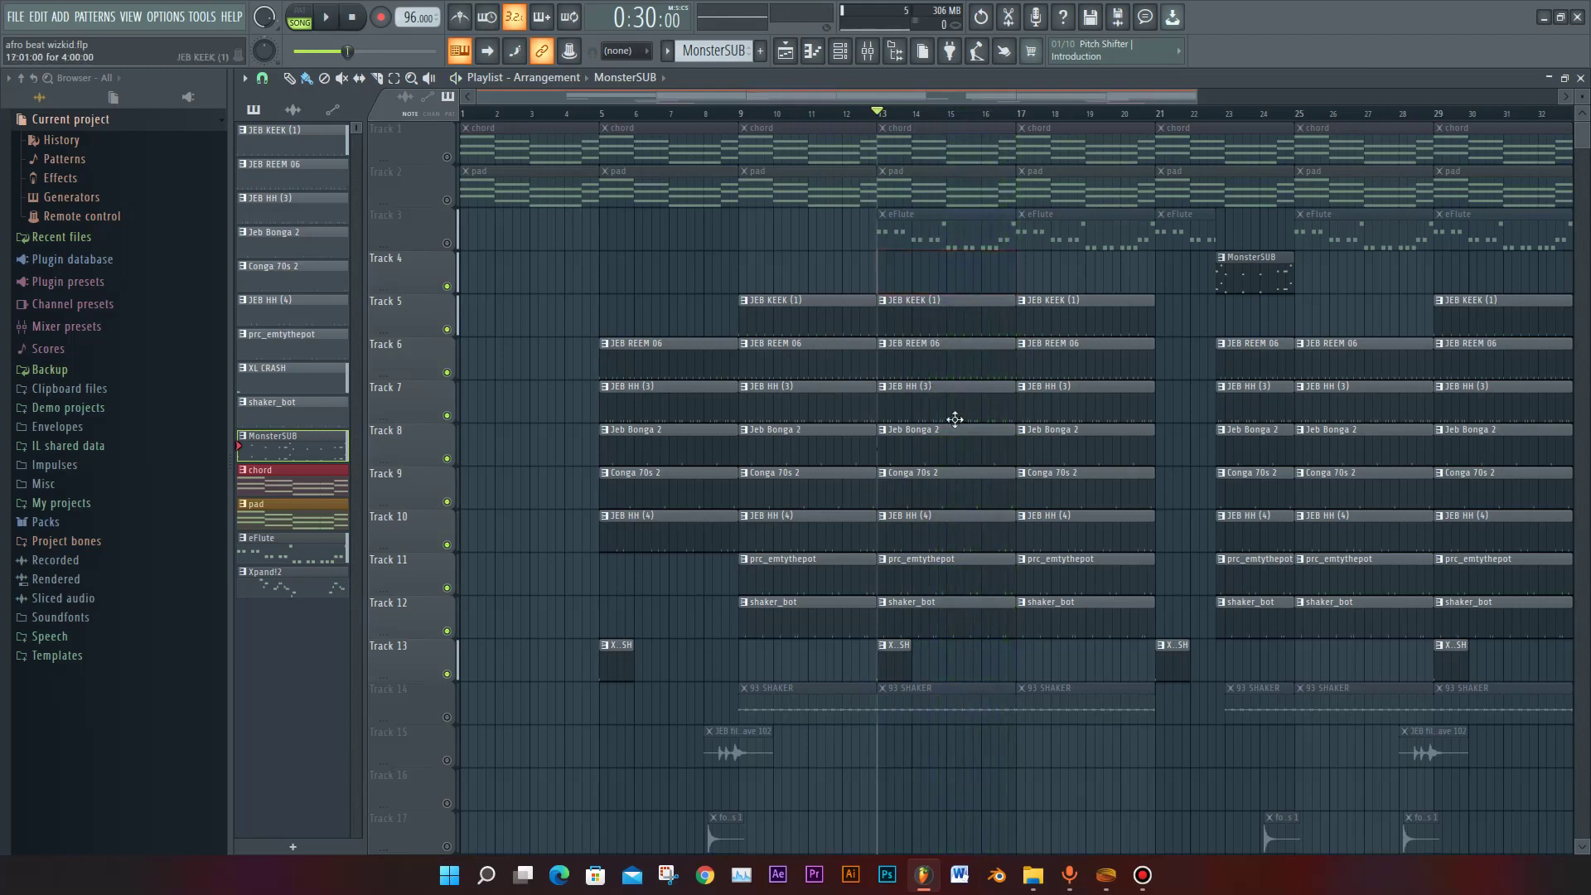
Step: End the drum solo by unmuting all the tracks in the playlist
left_click(447, 287)
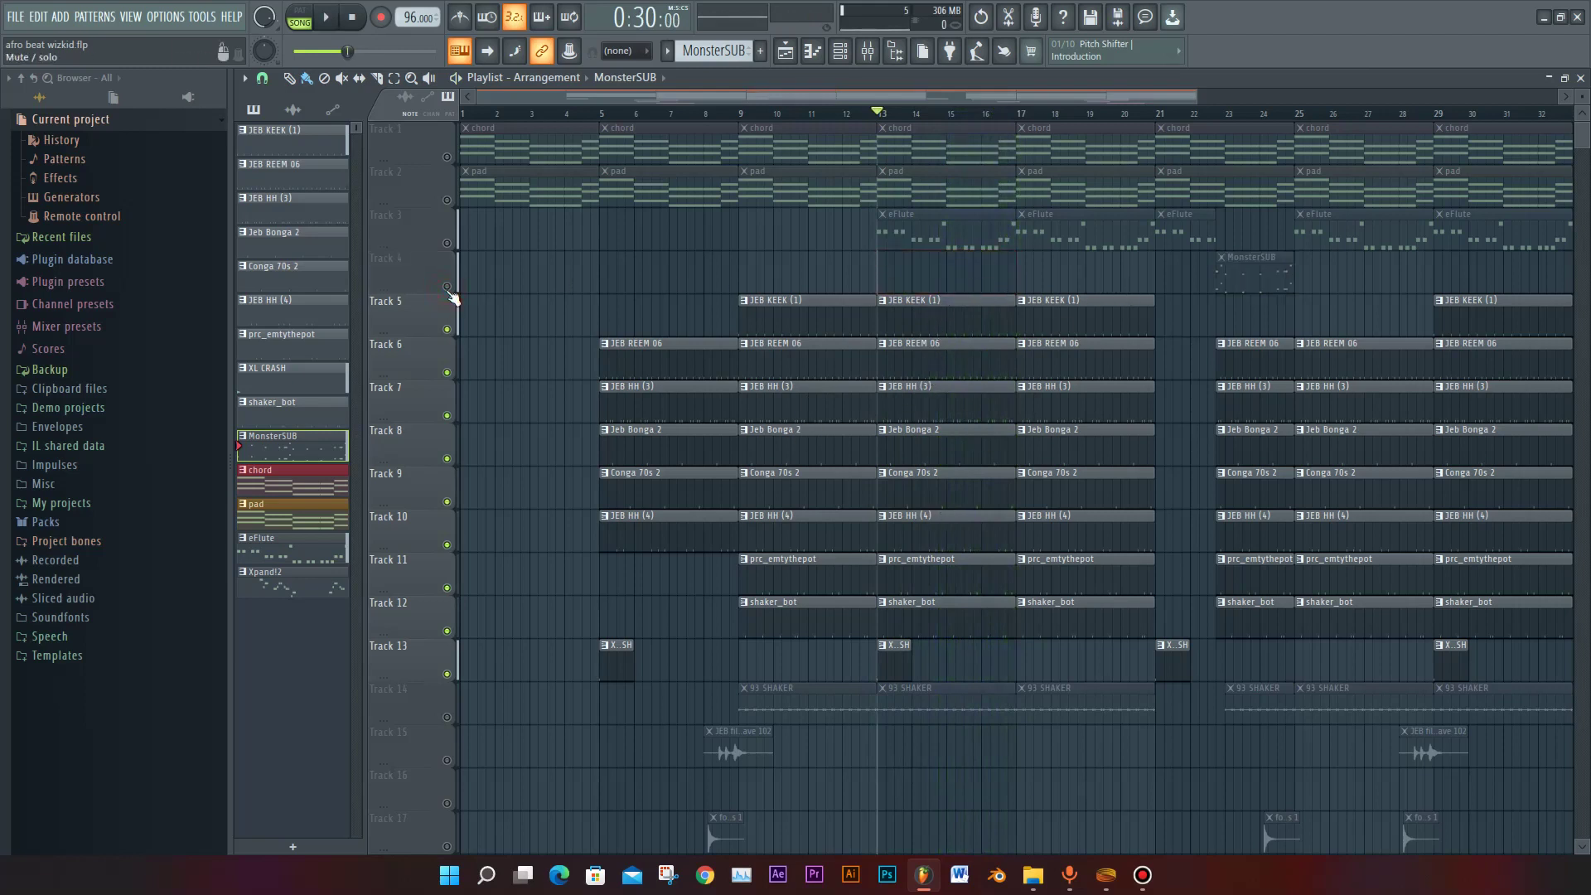
right_click(448, 288)
right_click(448, 289)
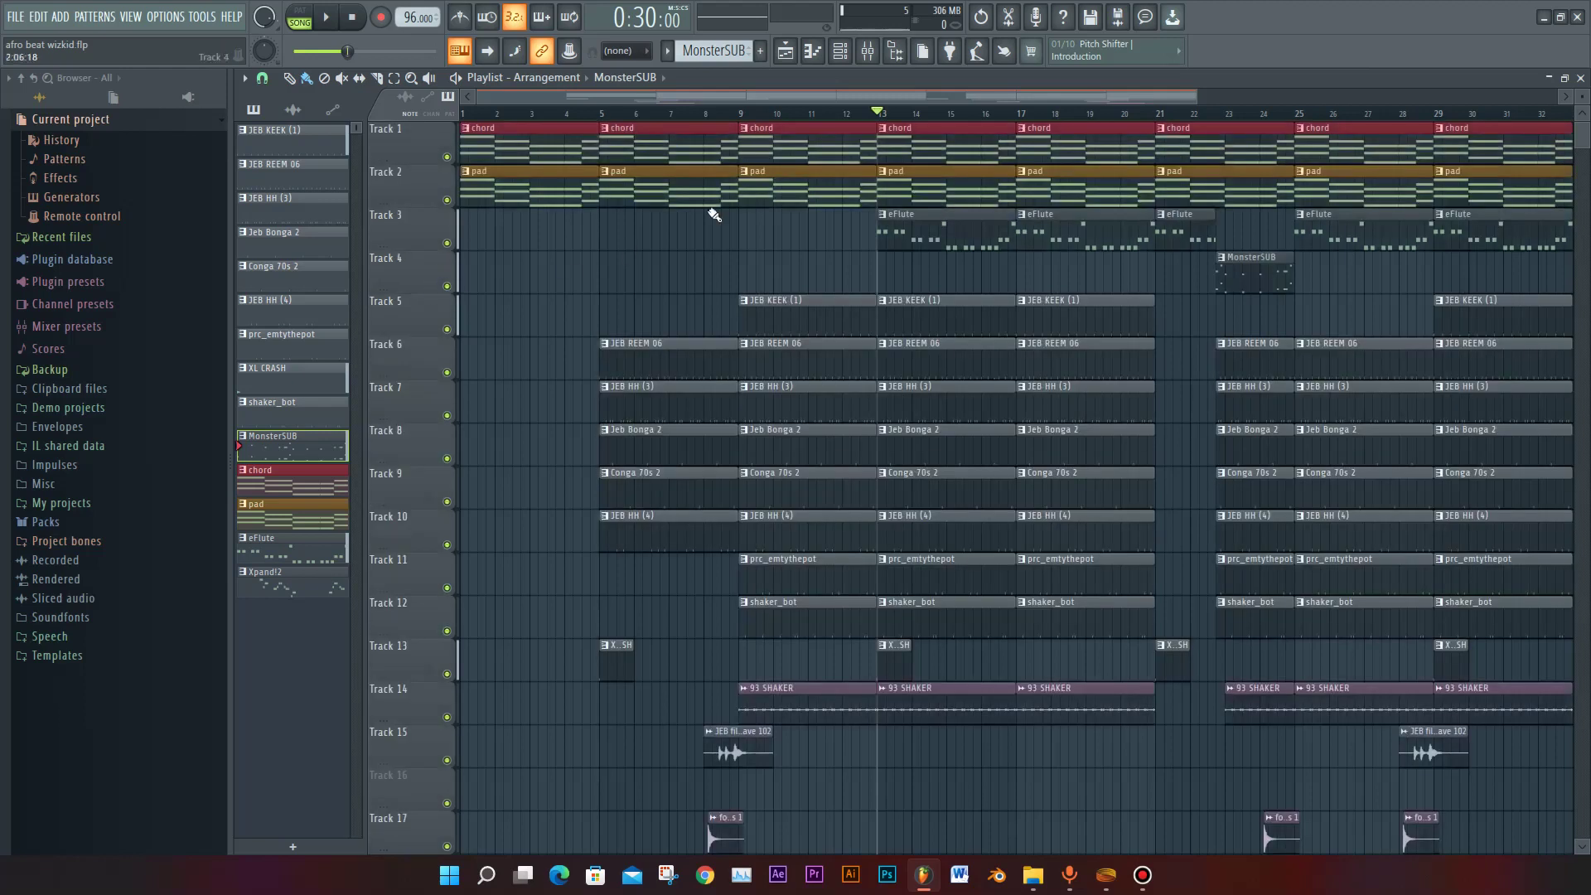
Step: Switch to pattern mode, open the chord pattern in the piano roll from the channel rack, and play its notes
left_click(840, 51)
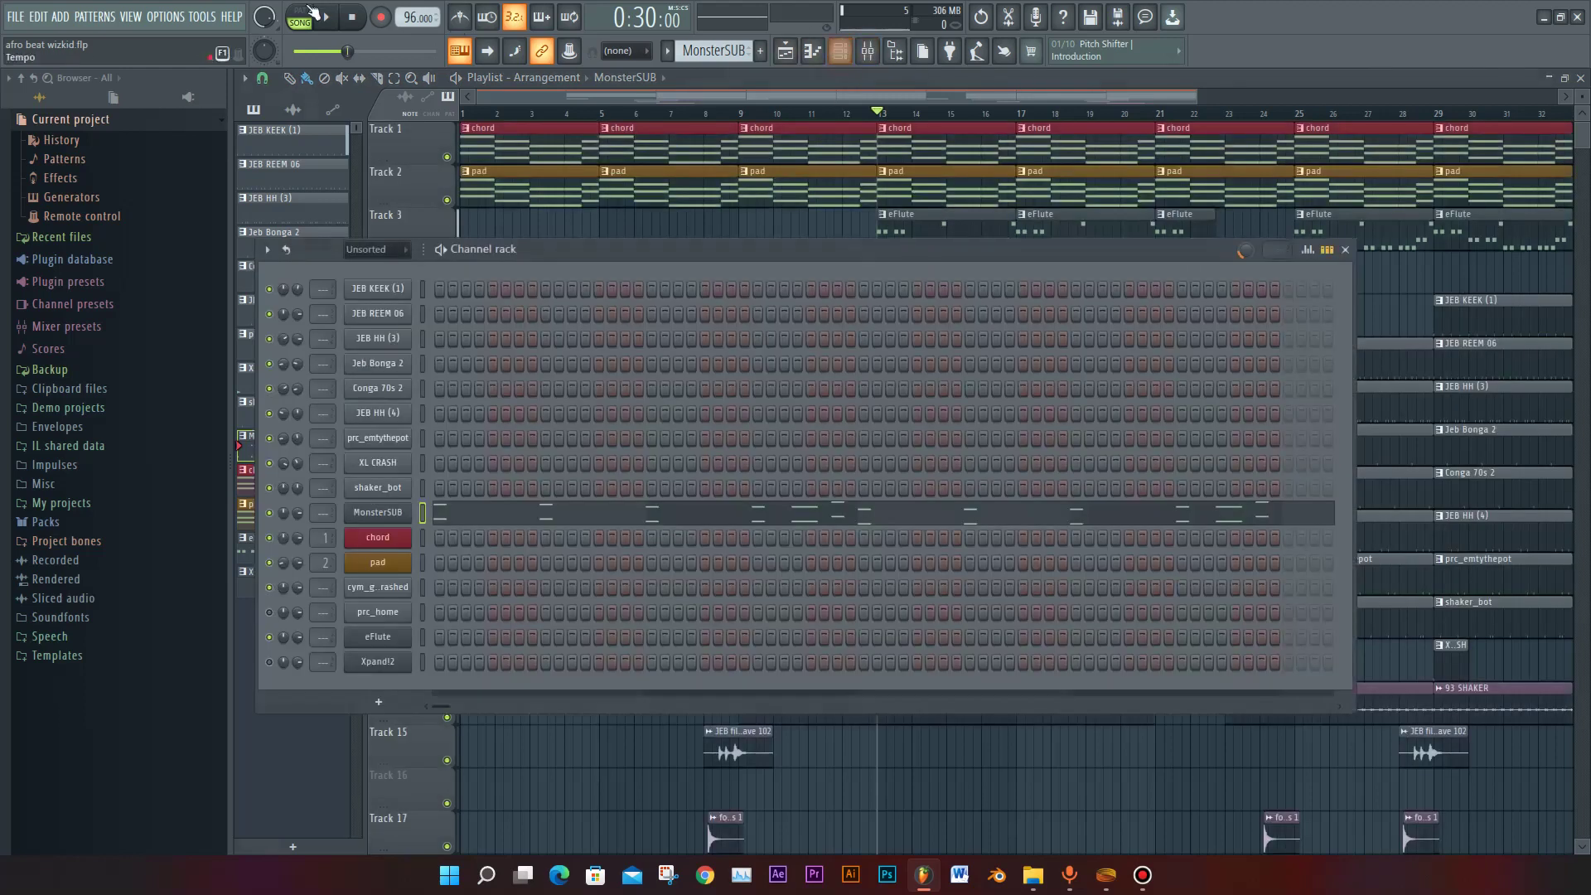
left_click(310, 20)
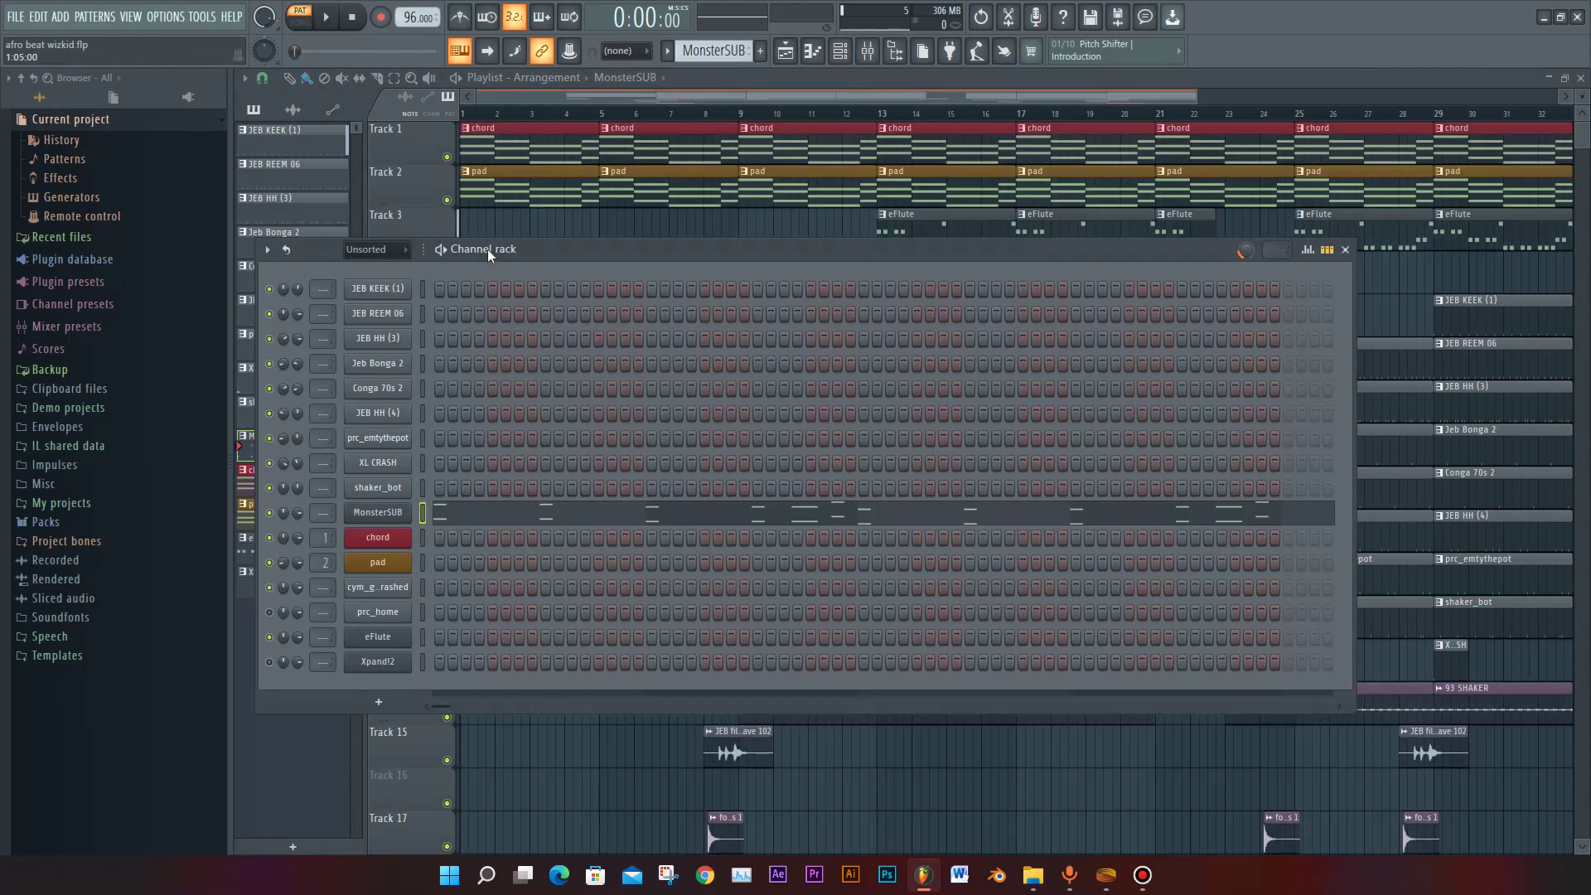
scroll(487, 249, "down", 1)
left_click(470, 539)
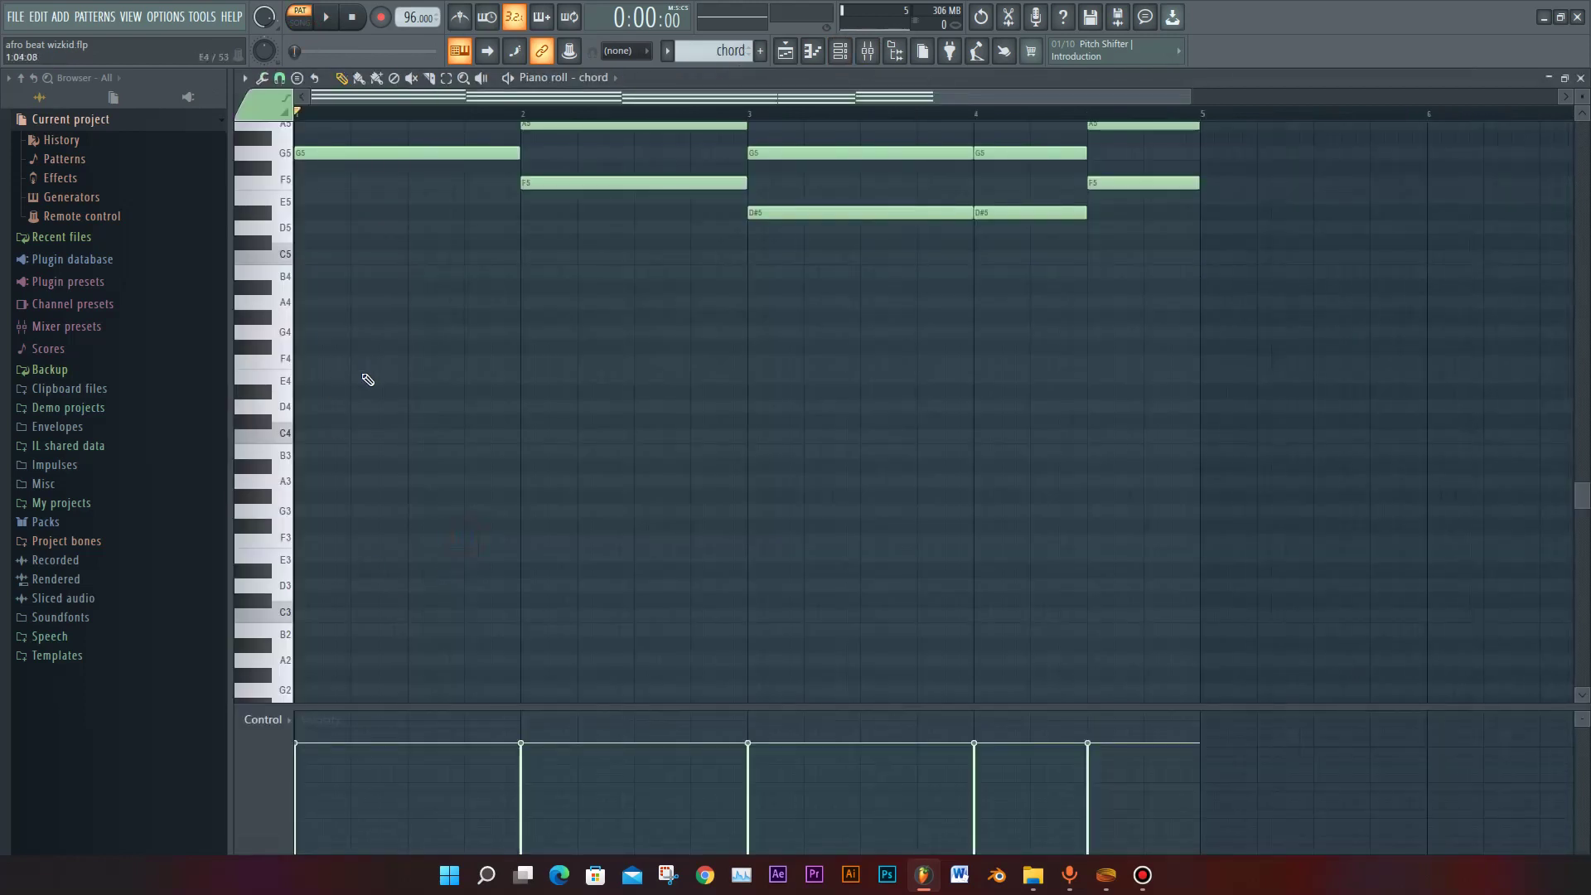
scroll(383, 404, "up", 3)
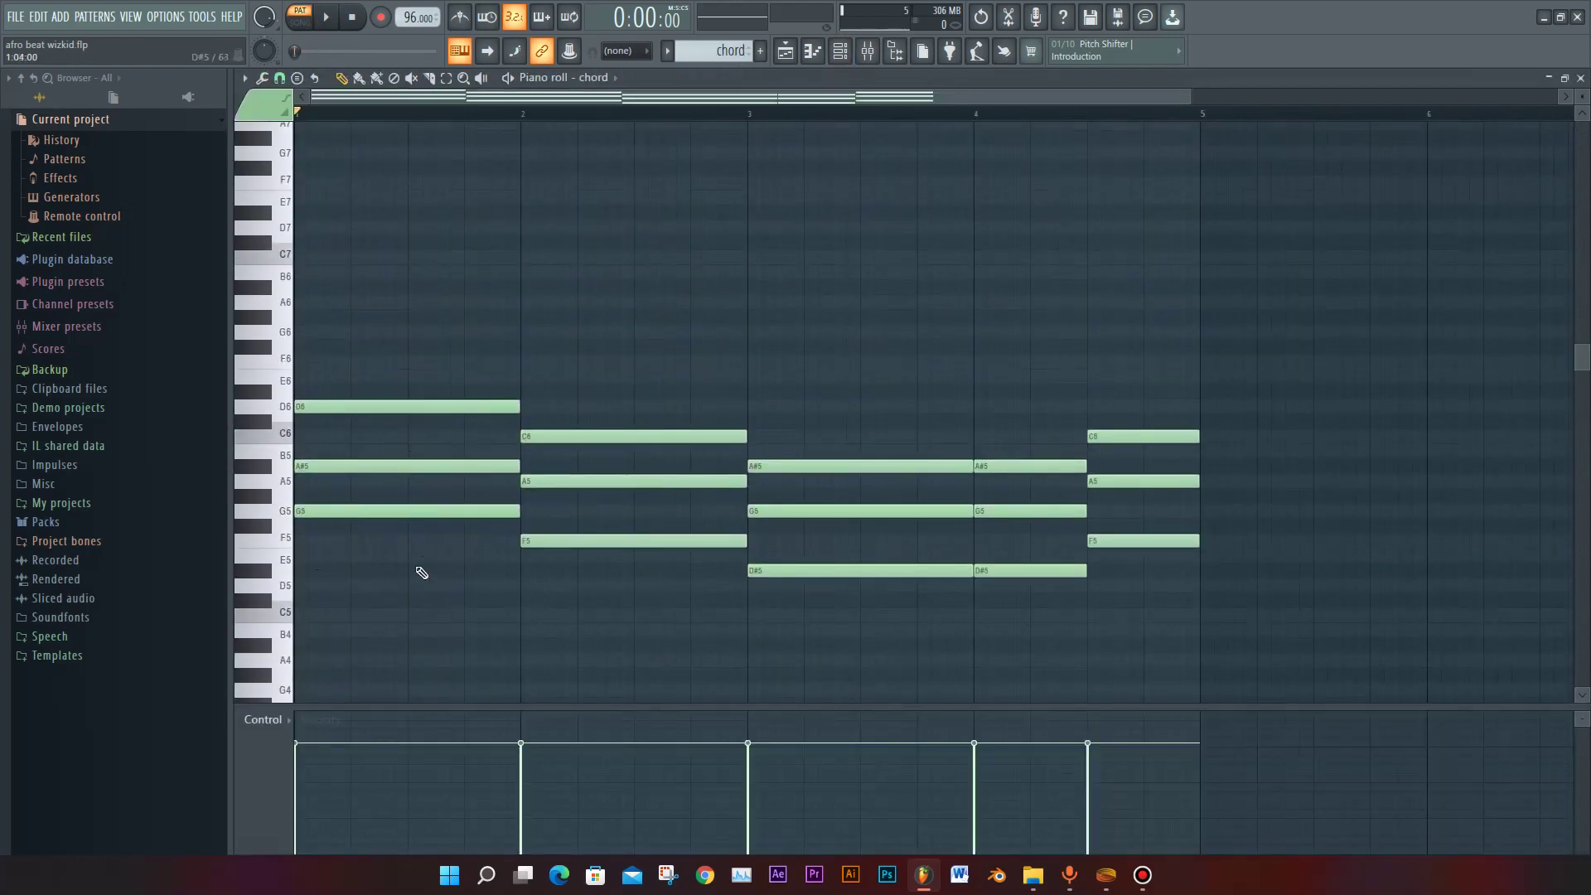
key("space")
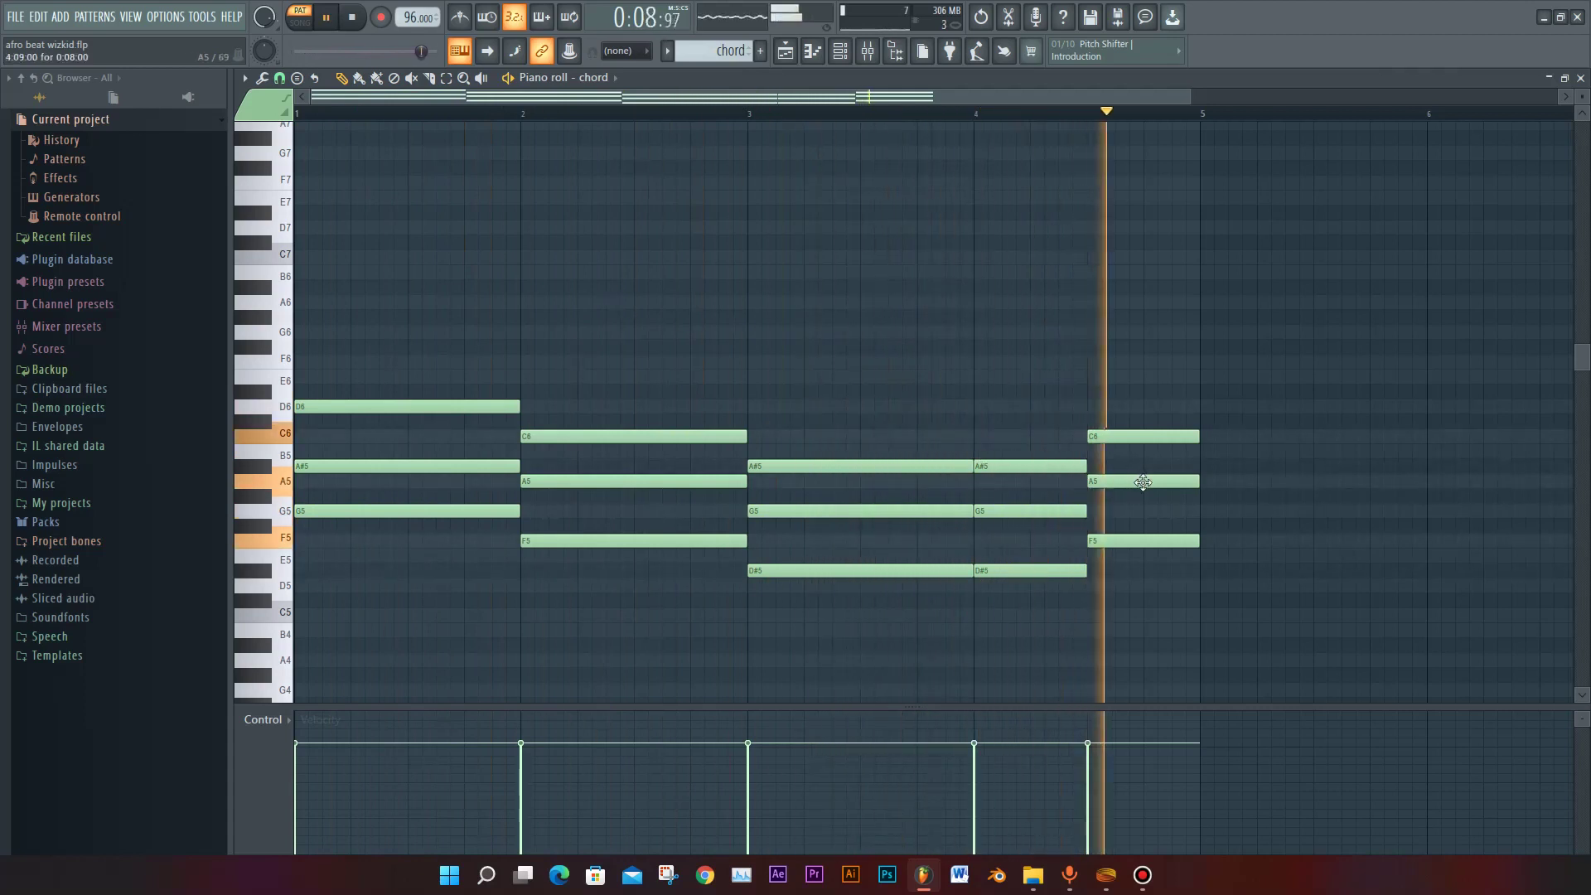
key("space")
left_click(1581, 78)
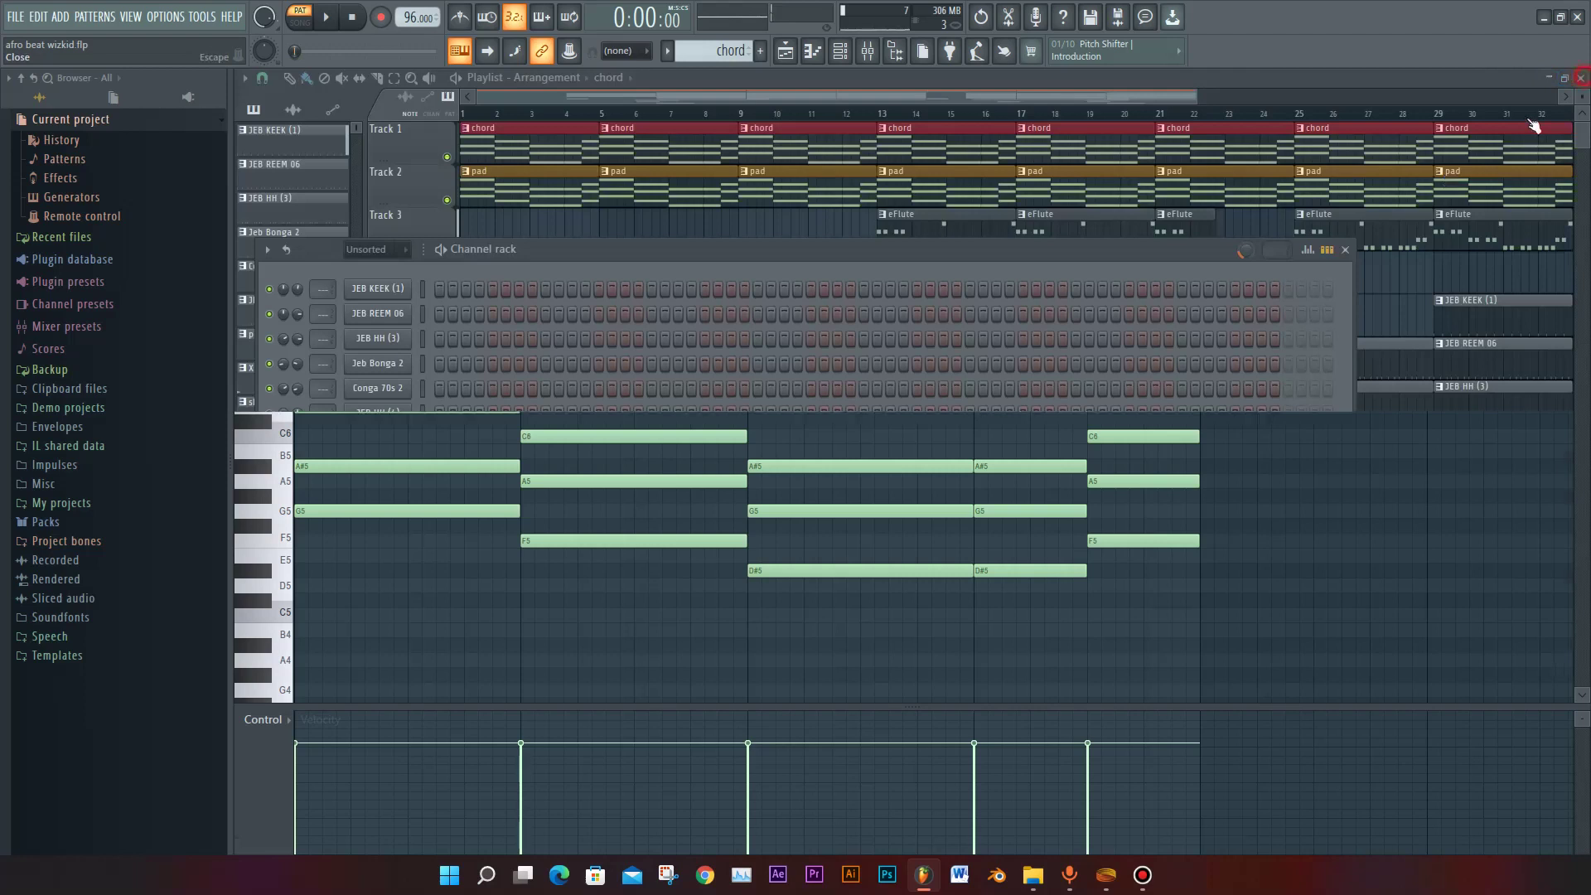
Step: Inspect the chord channel's Morphine synthesizer and locate its current program in the presets library
left_click(389, 543)
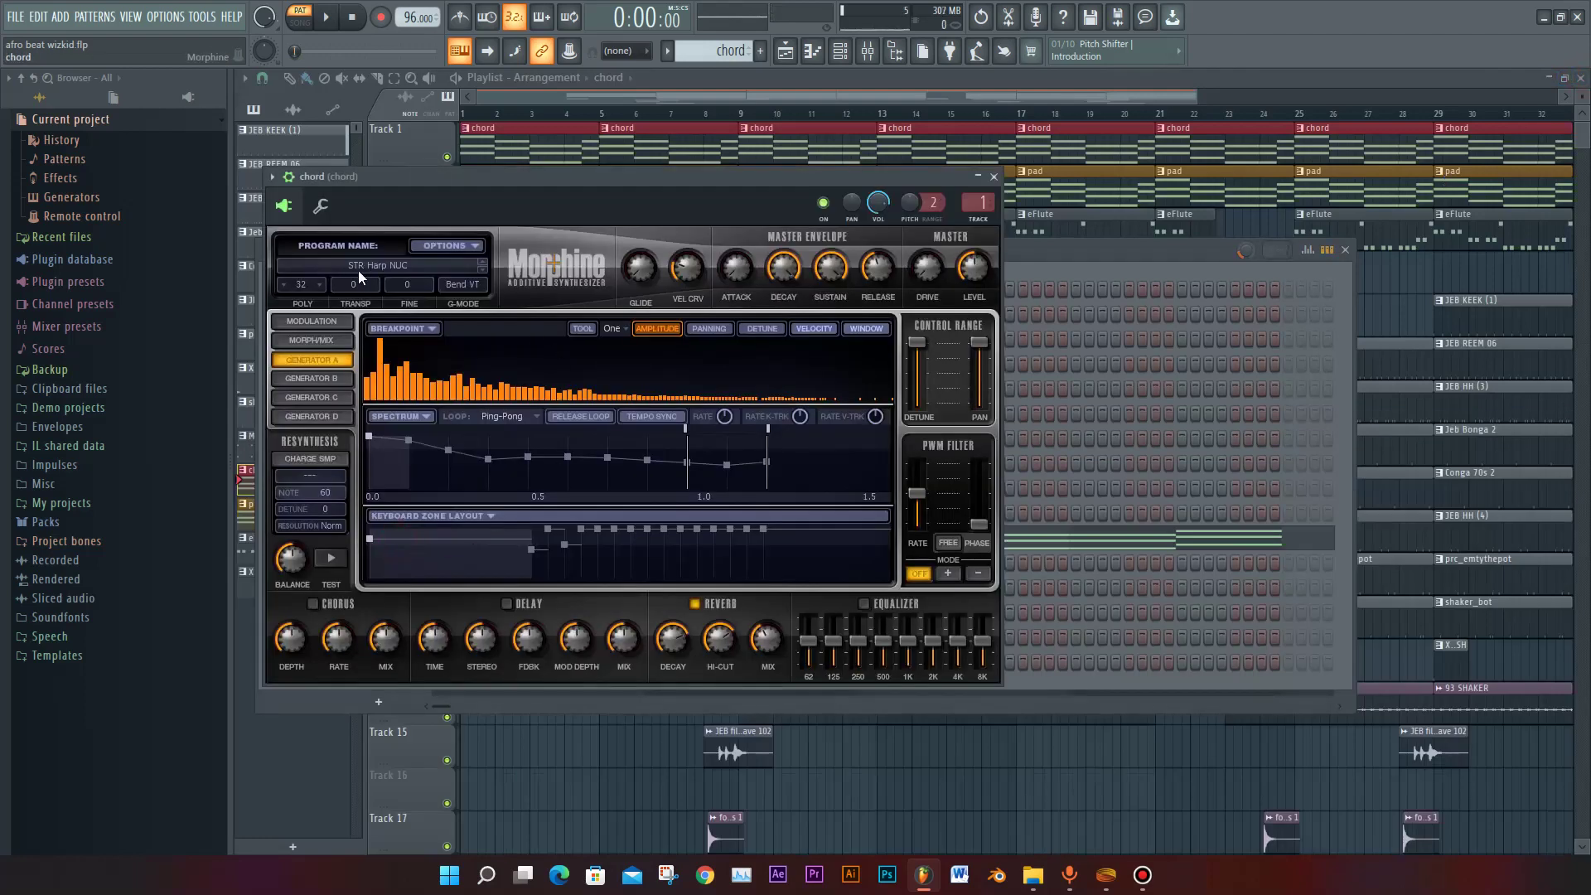
left_click_drag(392, 191, 419, 194)
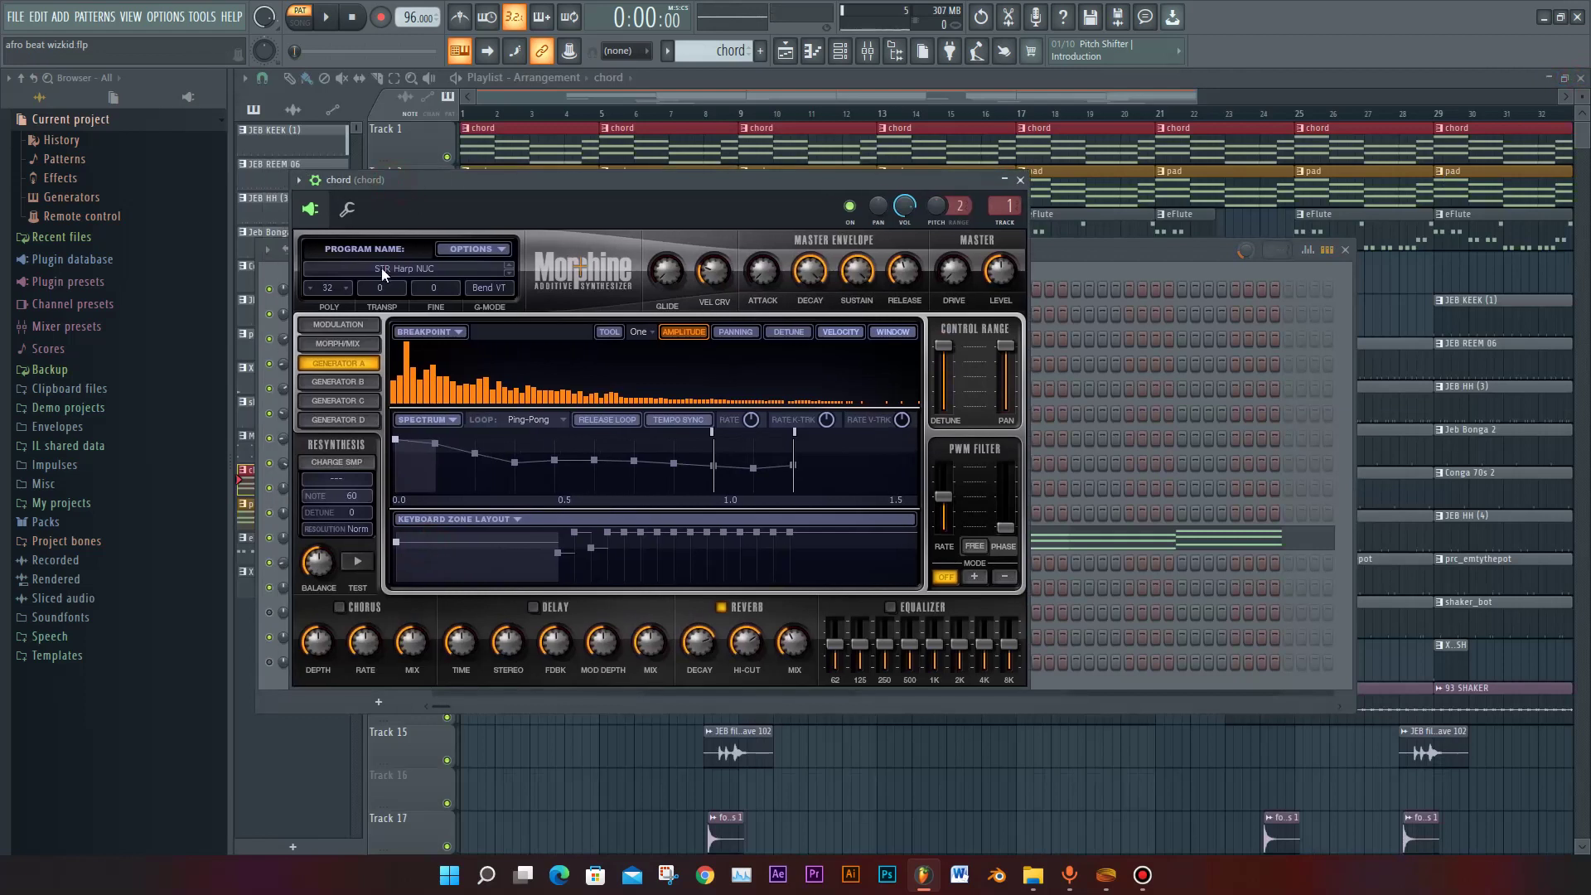
left_click(381, 267)
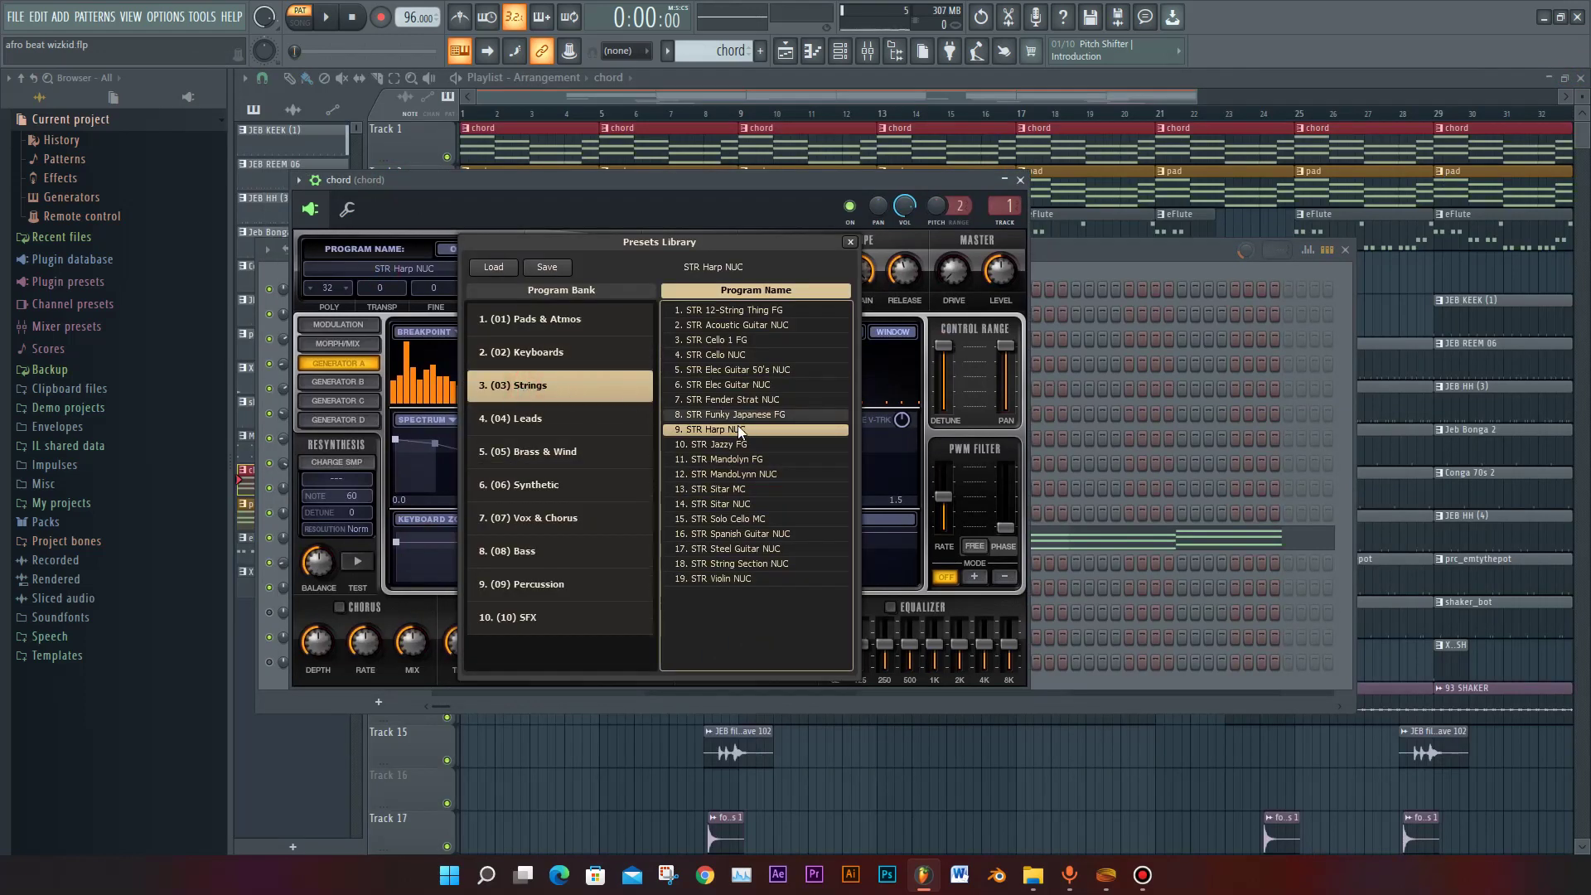
left_click(1021, 180)
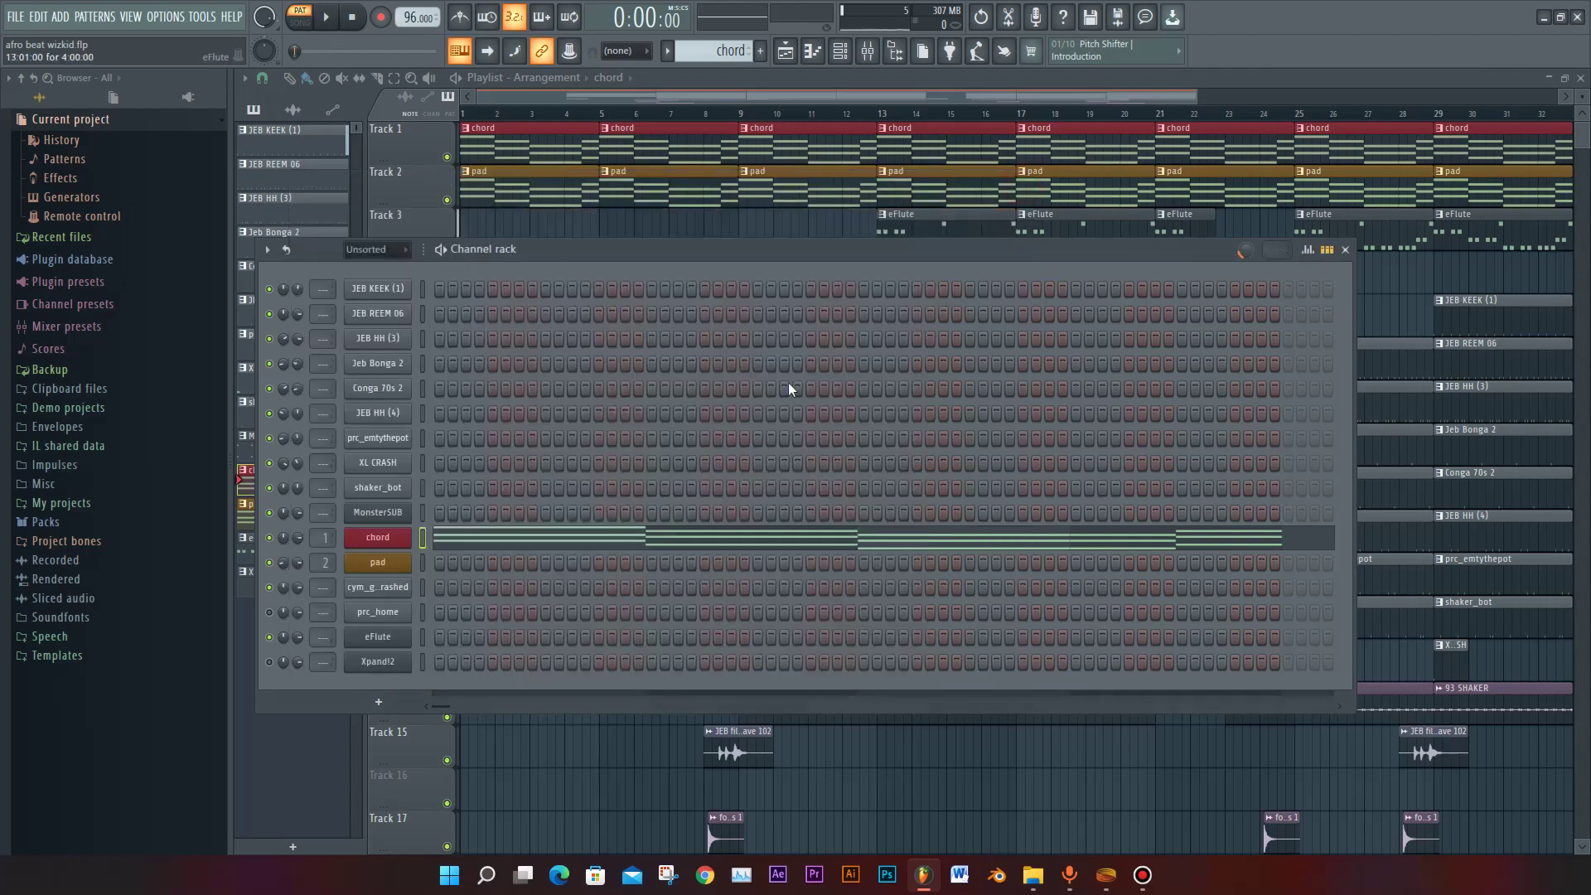
left_click(385, 543)
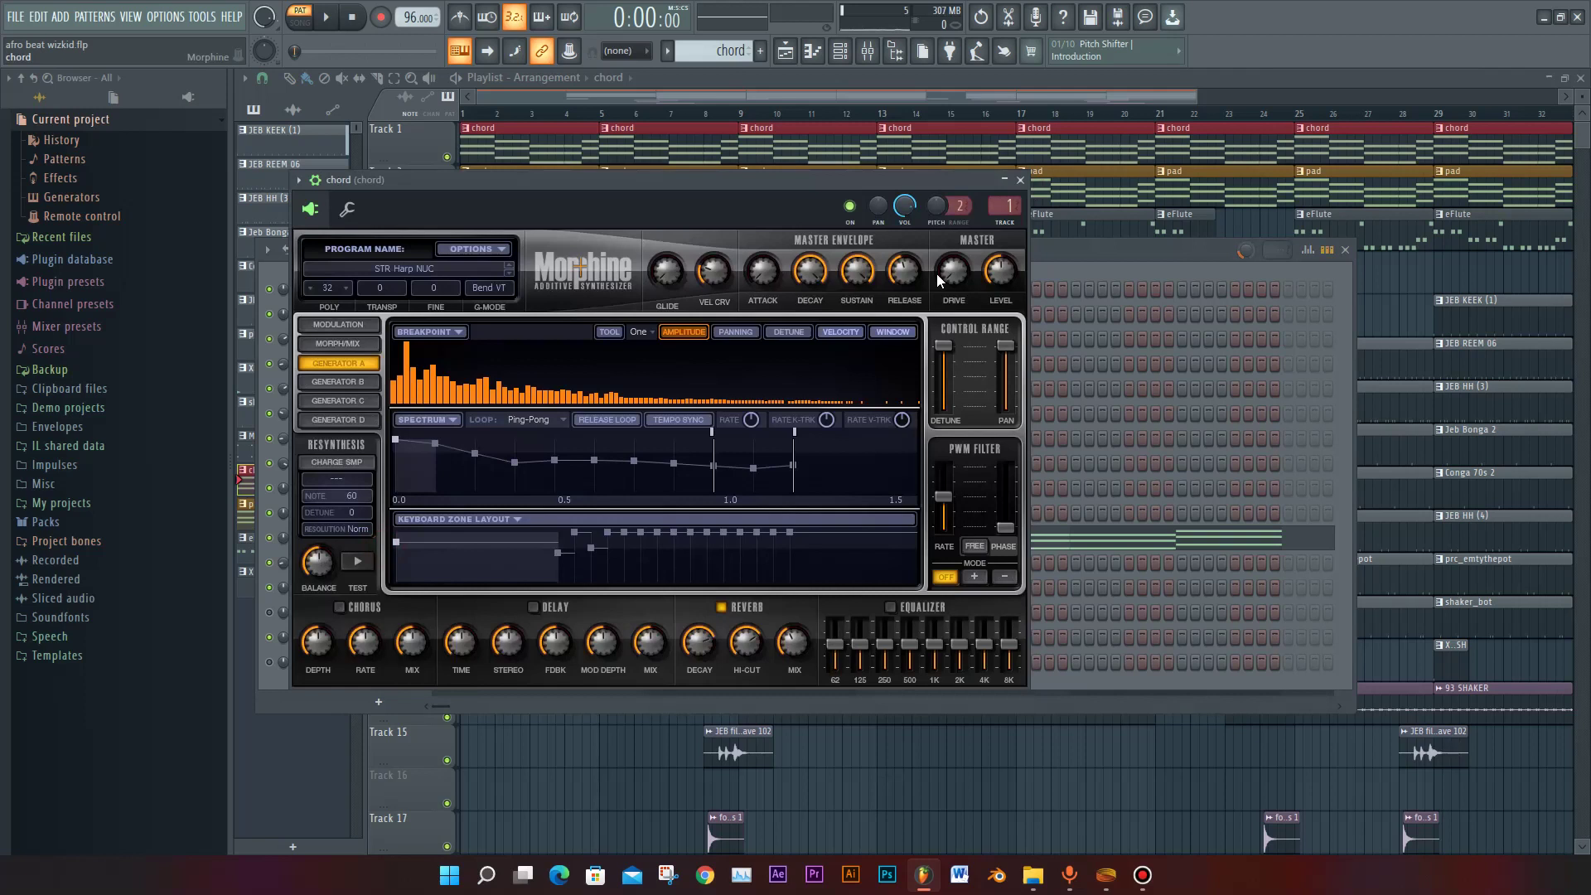
left_click(1020, 180)
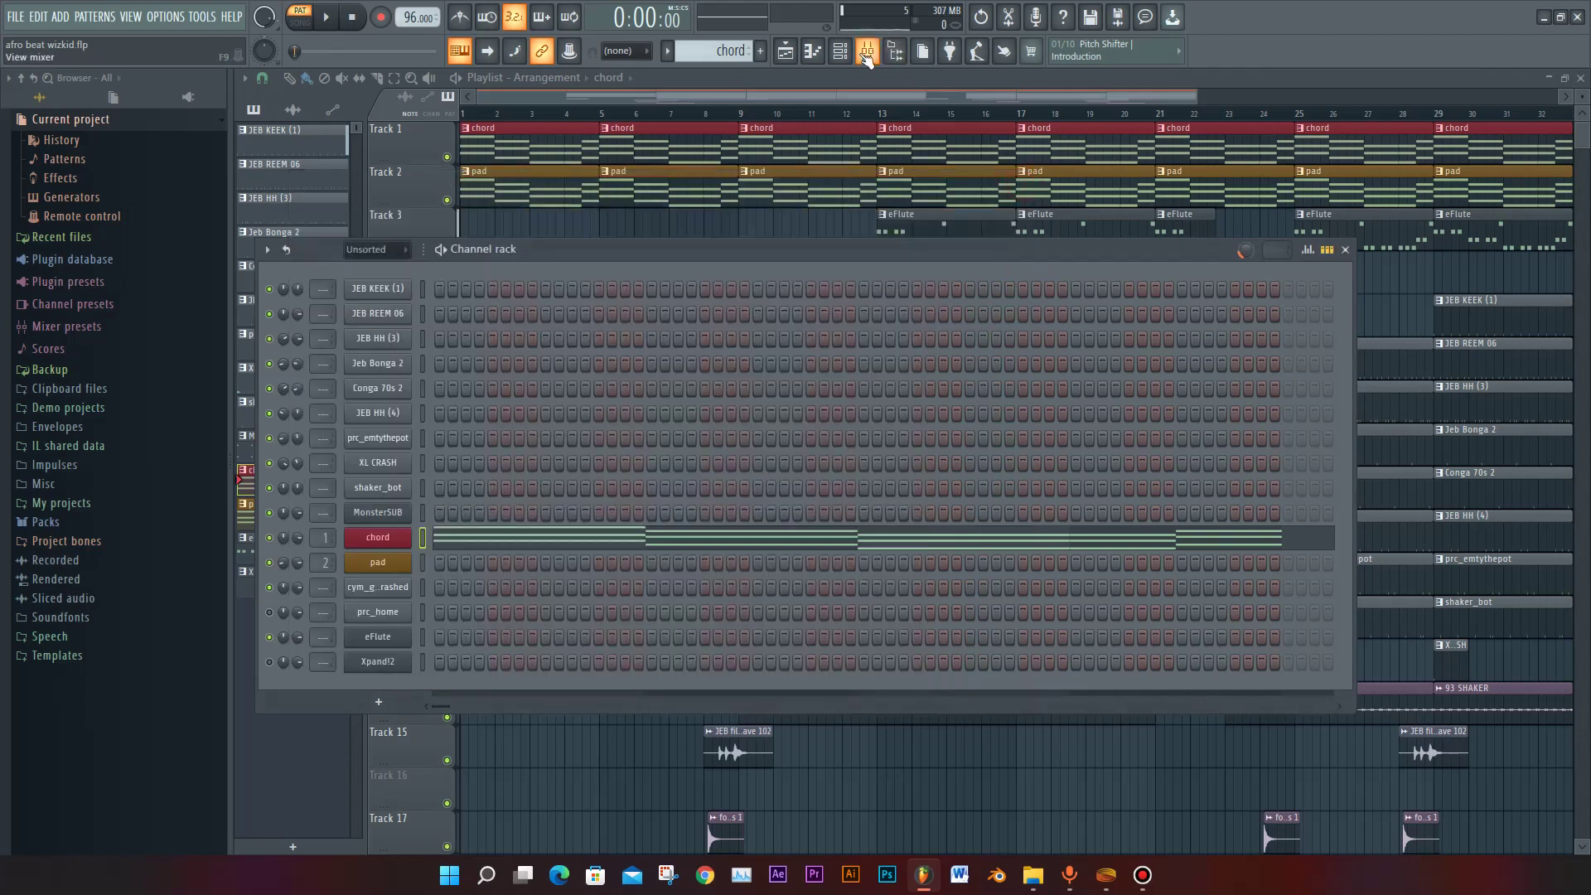
Step: Inspect the ValhallaVintageVerb settings on the chord track in the mixer, and return to the channel rack
left_click(862, 53)
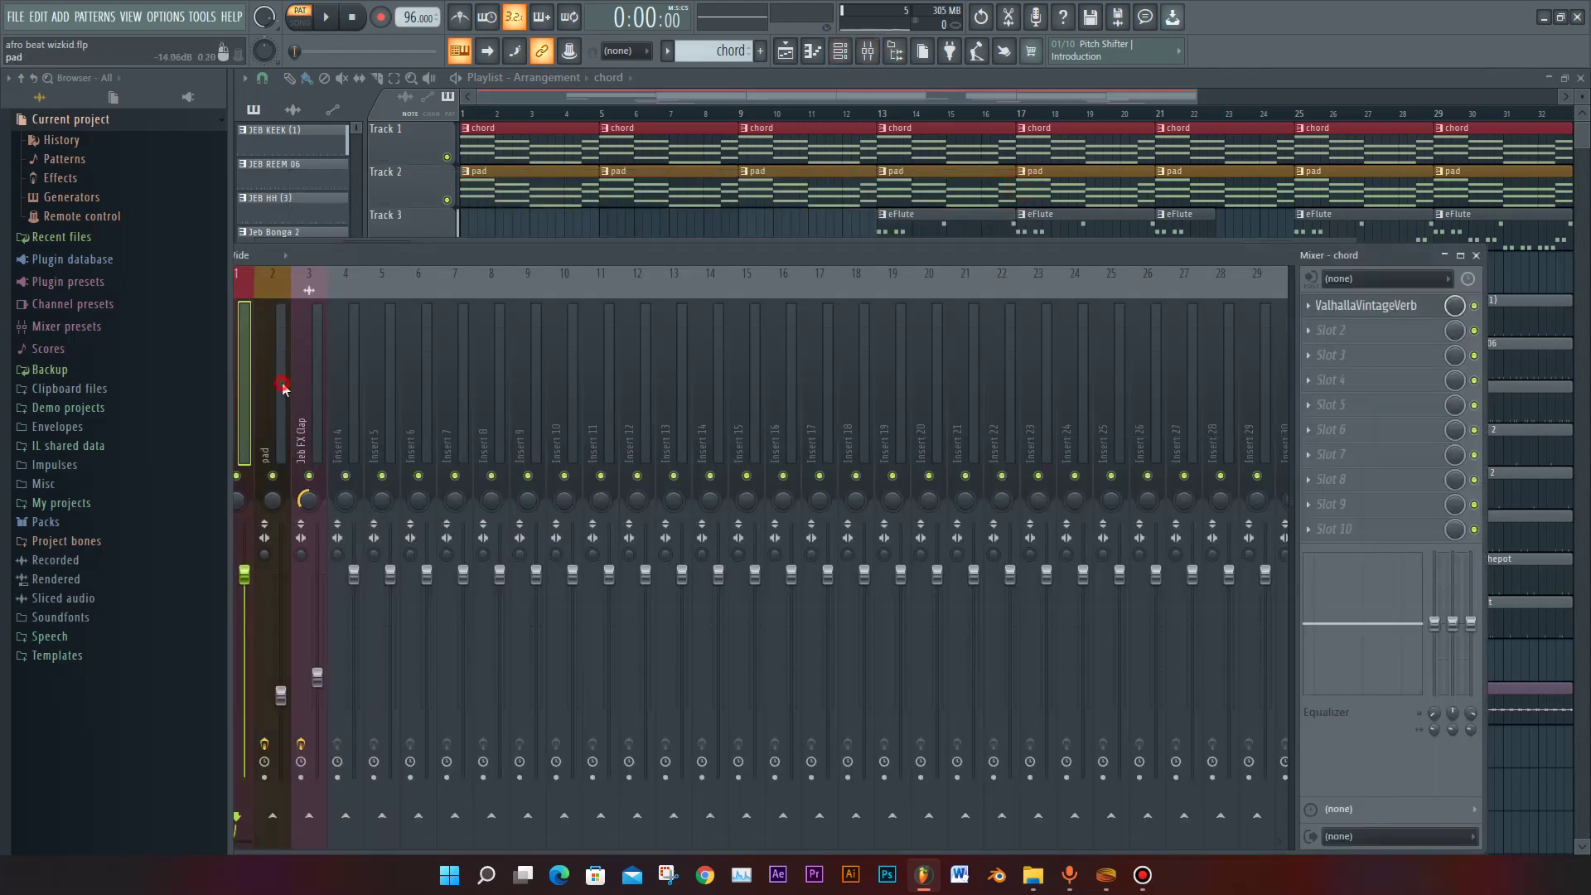
left_click_drag(347, 255, 450, 254)
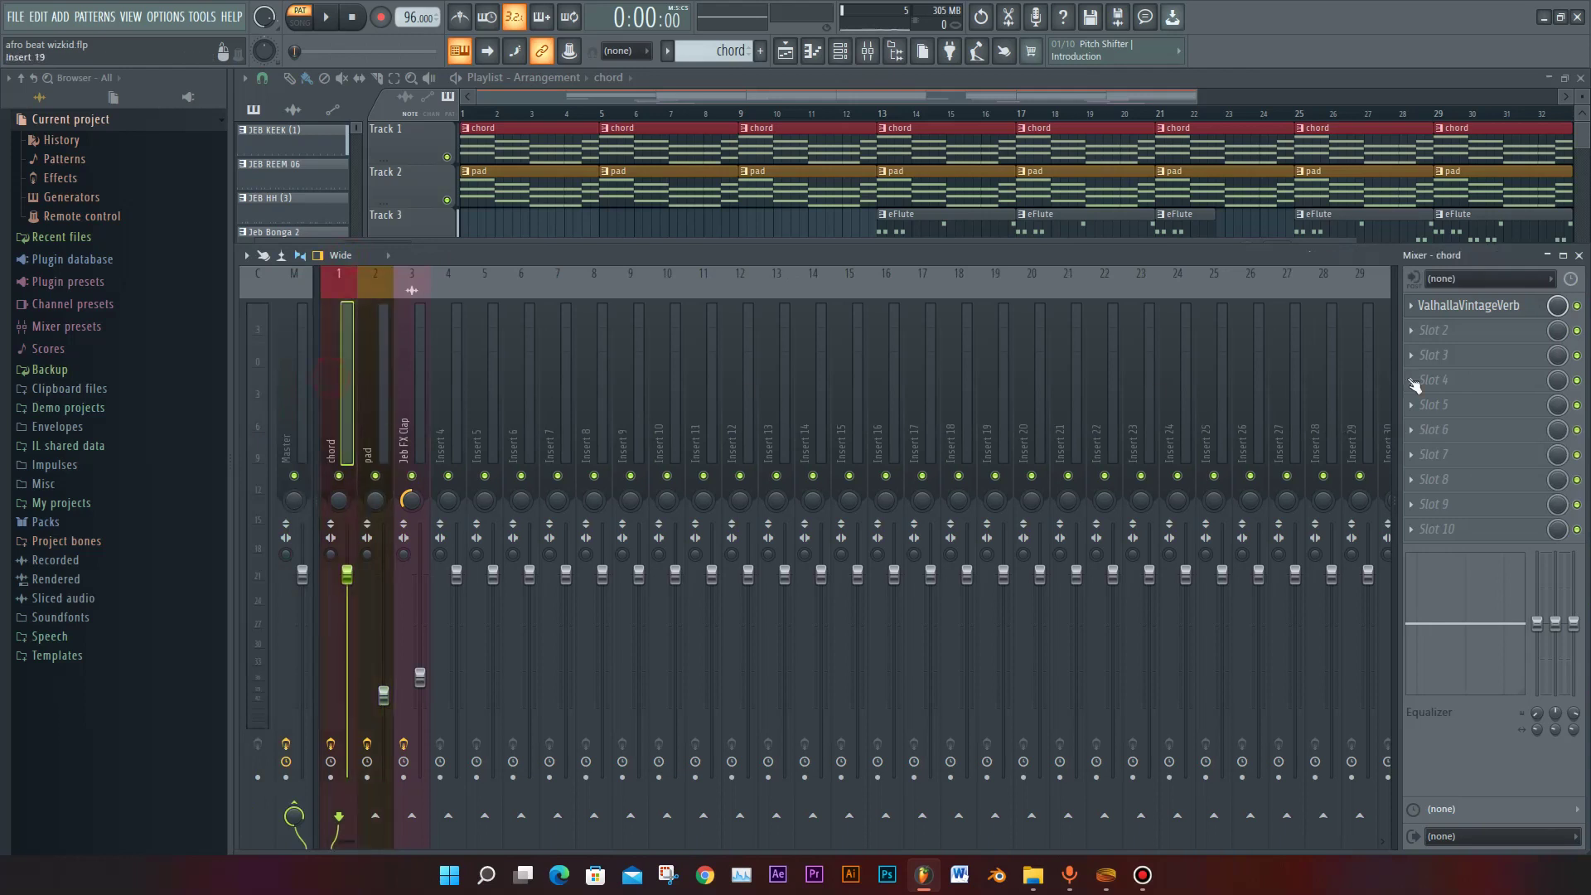
left_click(1457, 306)
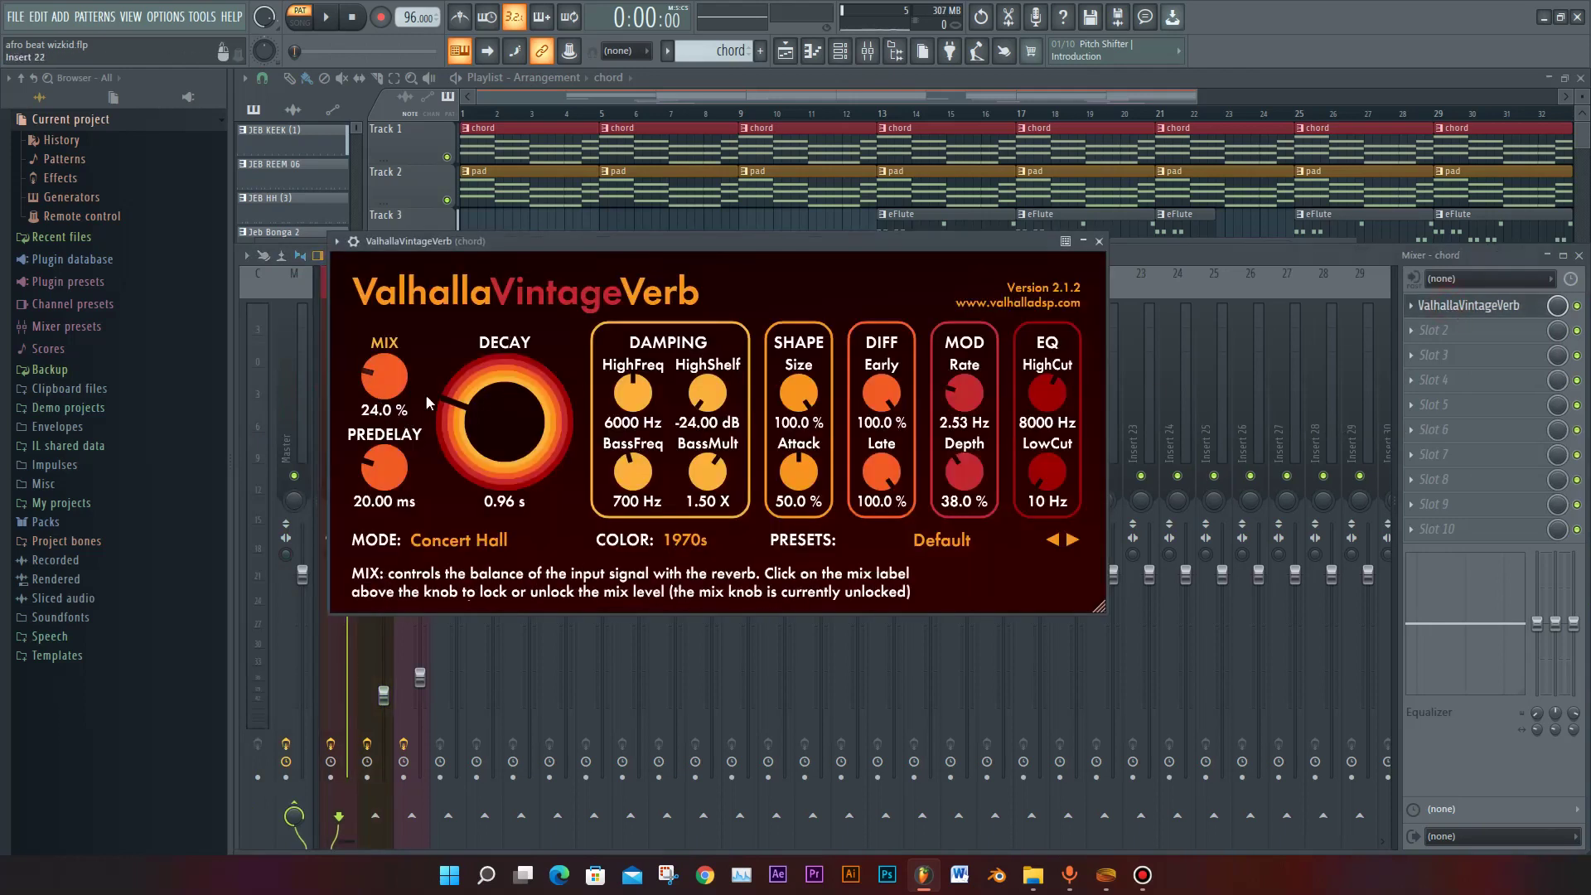
left_click(1098, 243)
key("F6")
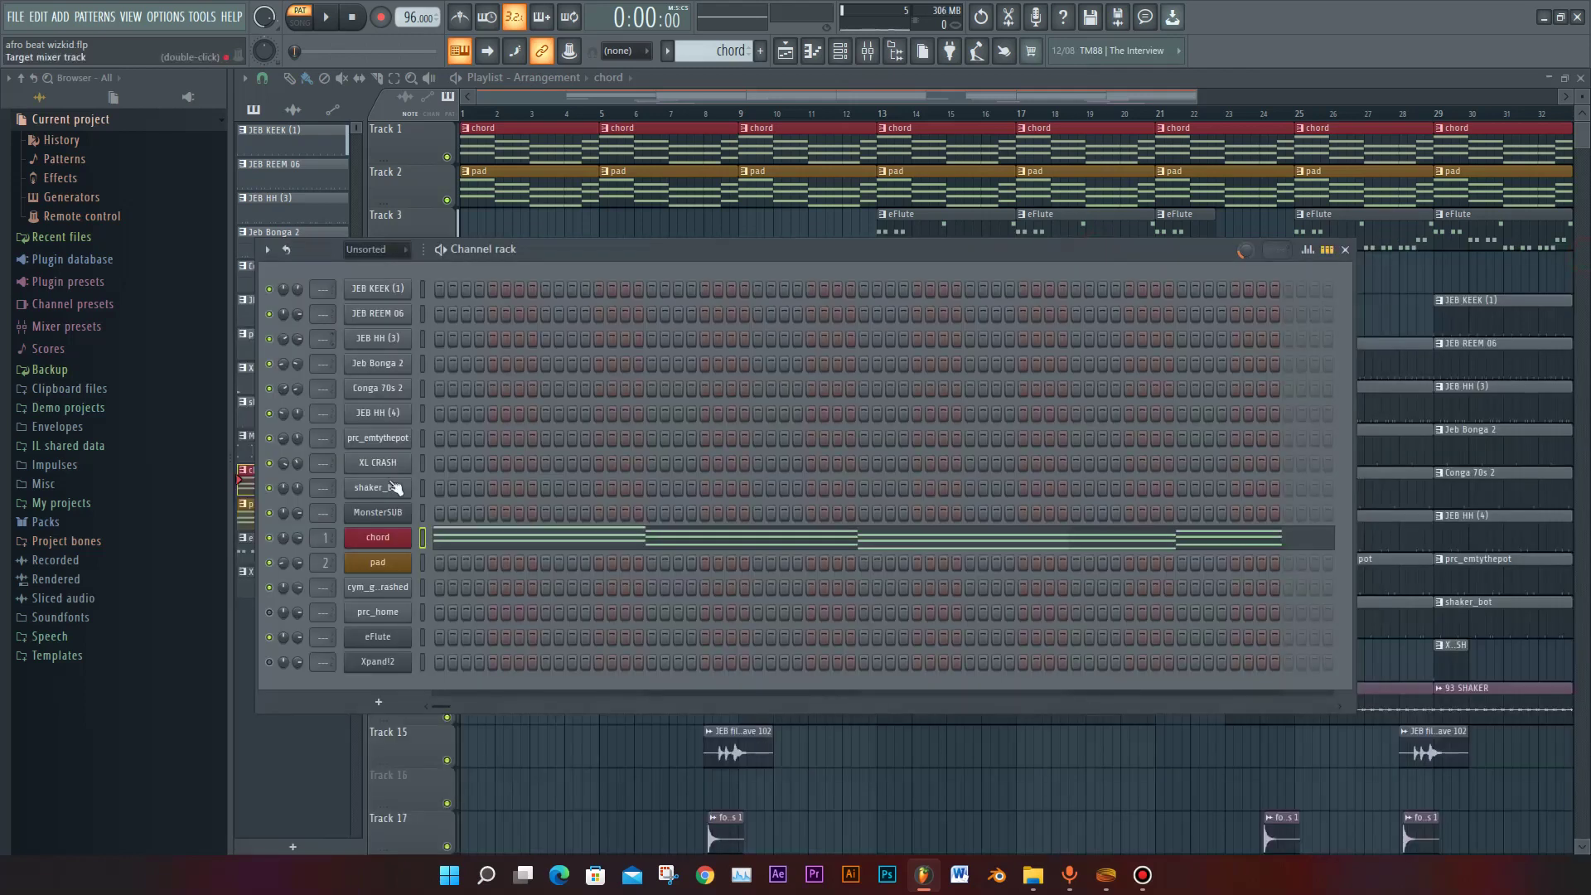
Step: Select the pad pattern, play it, and examine its chord notes in the piano roll
key("Down")
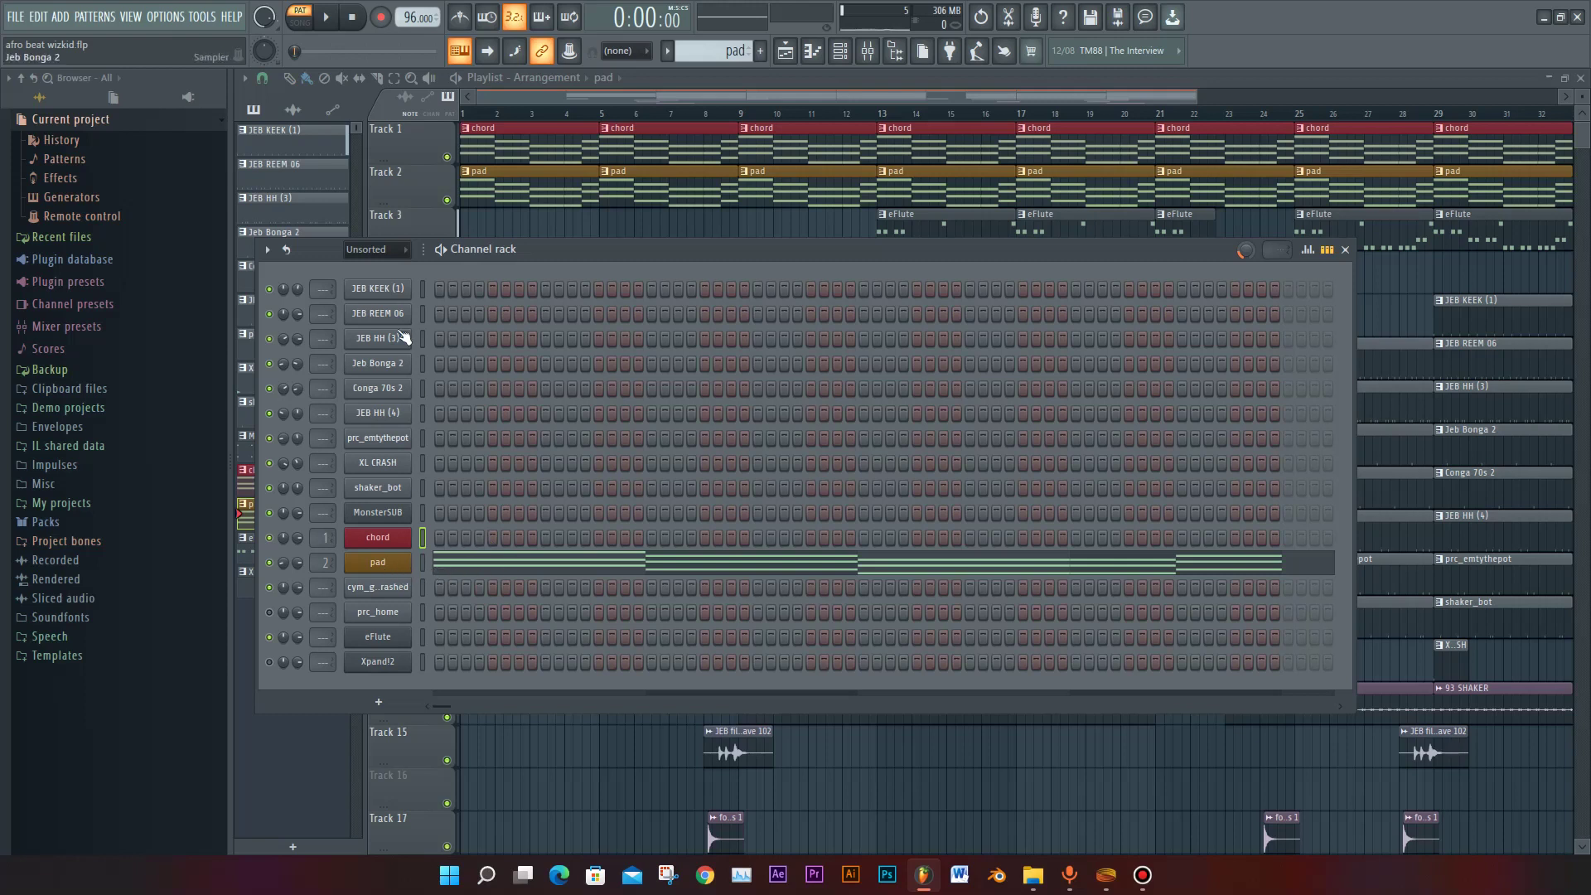
key("space")
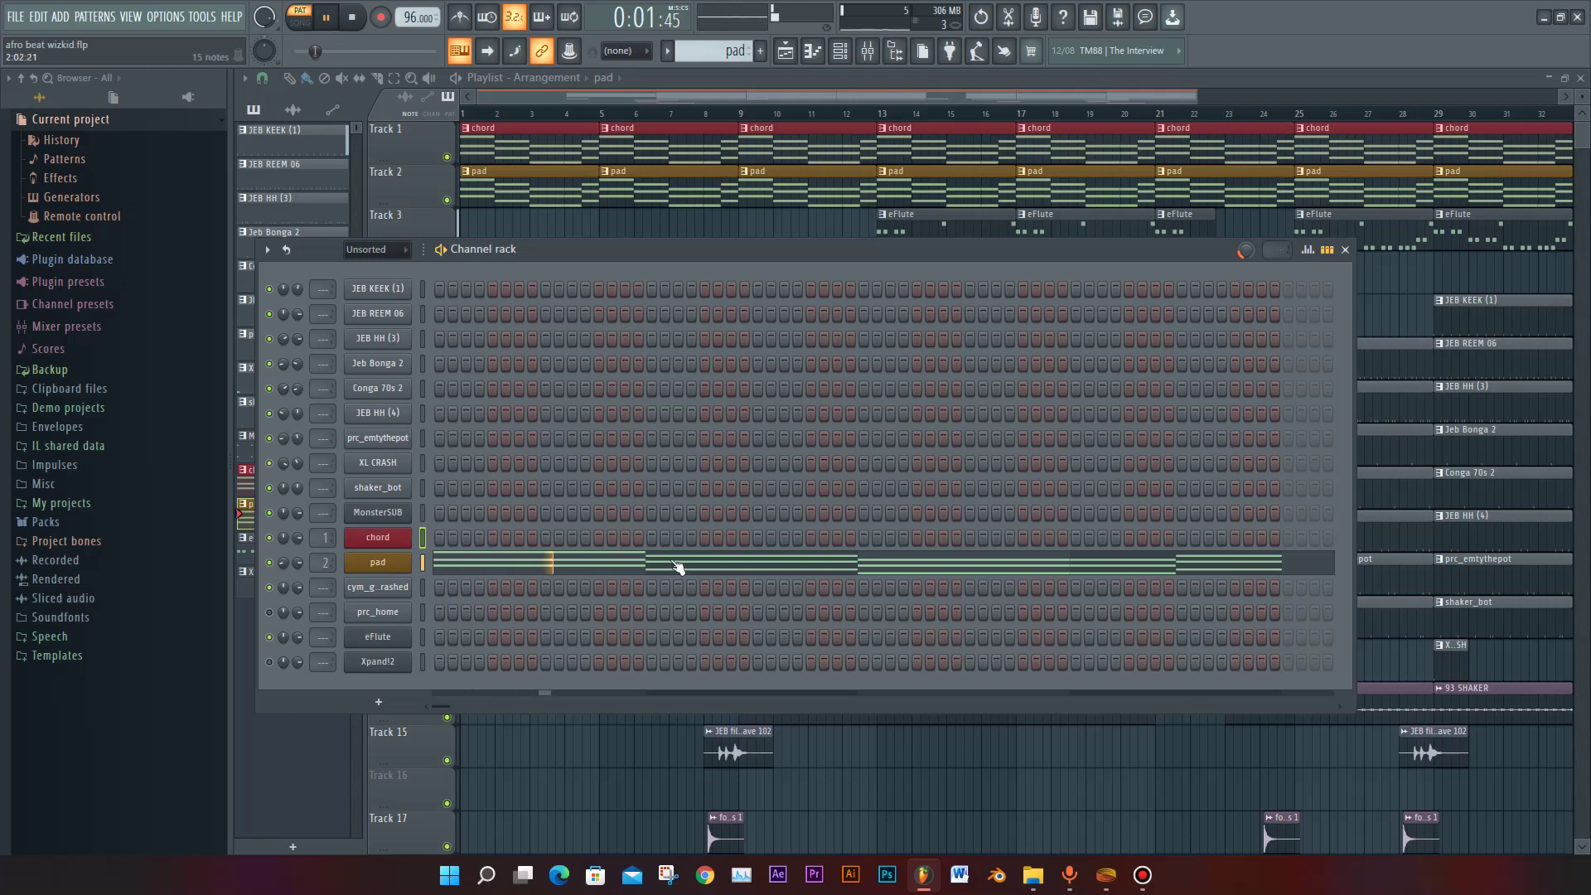
left_click(677, 564)
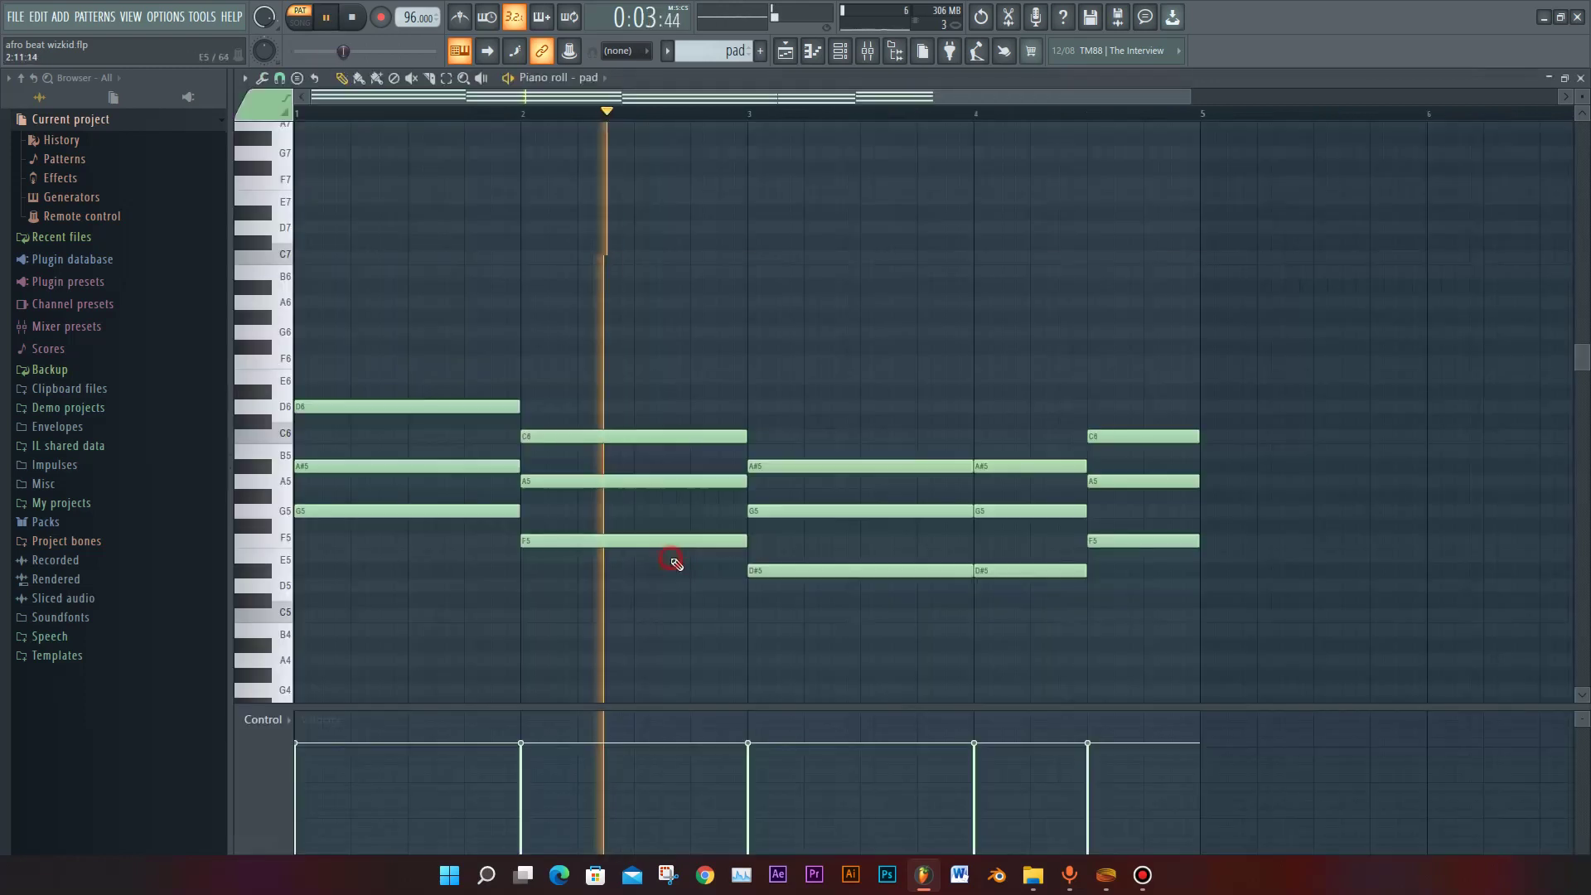
scroll(506, 565, "up", 1)
scroll(510, 565, "down", 3)
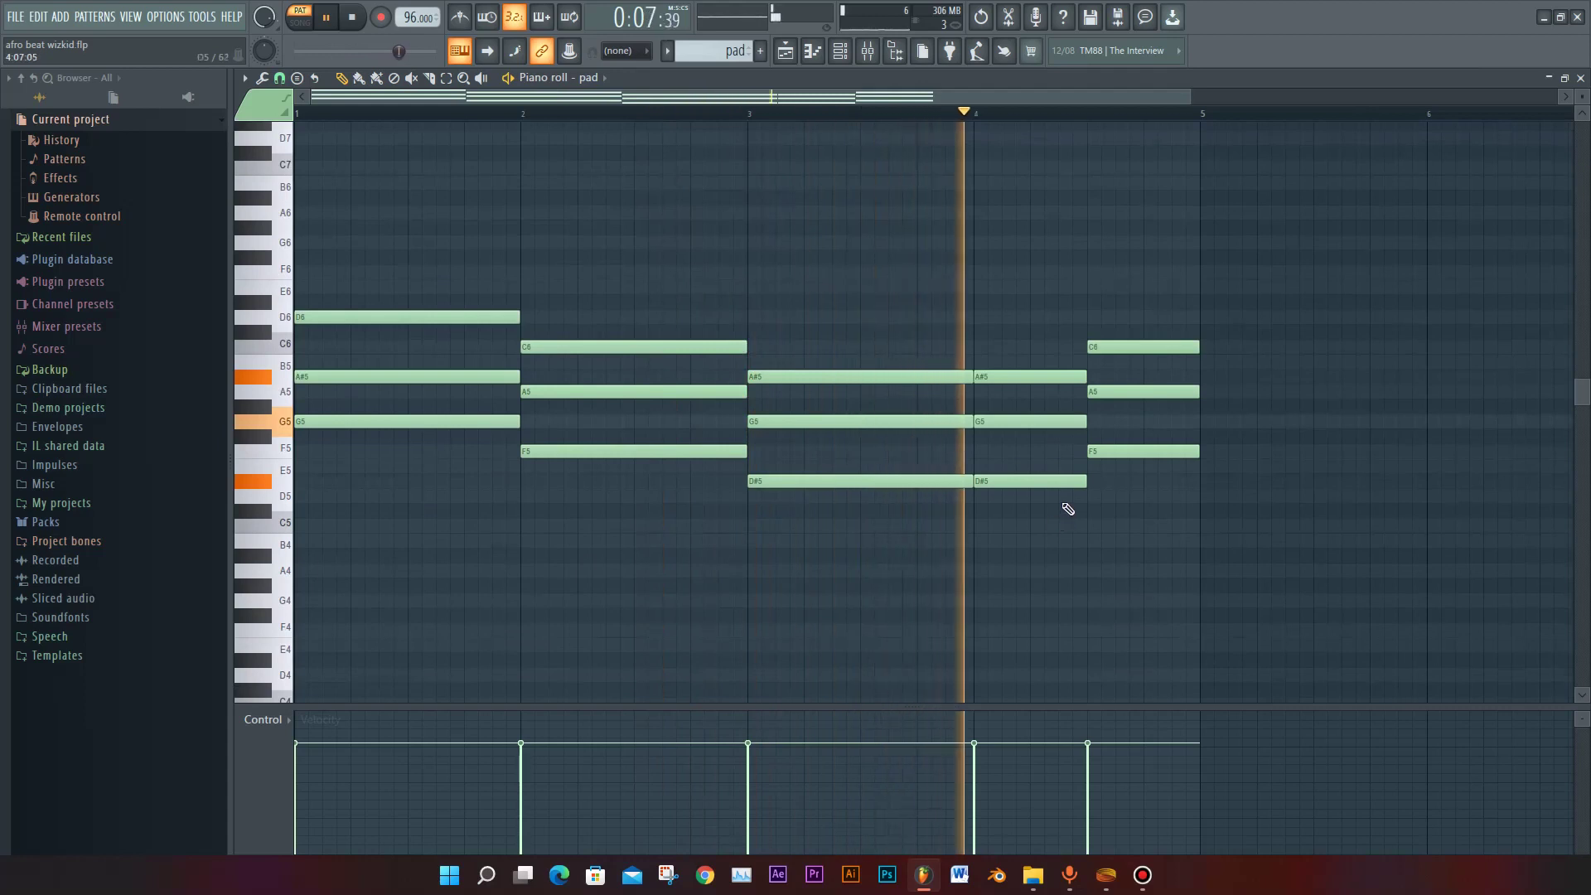
left_click(1580, 77)
key("space")
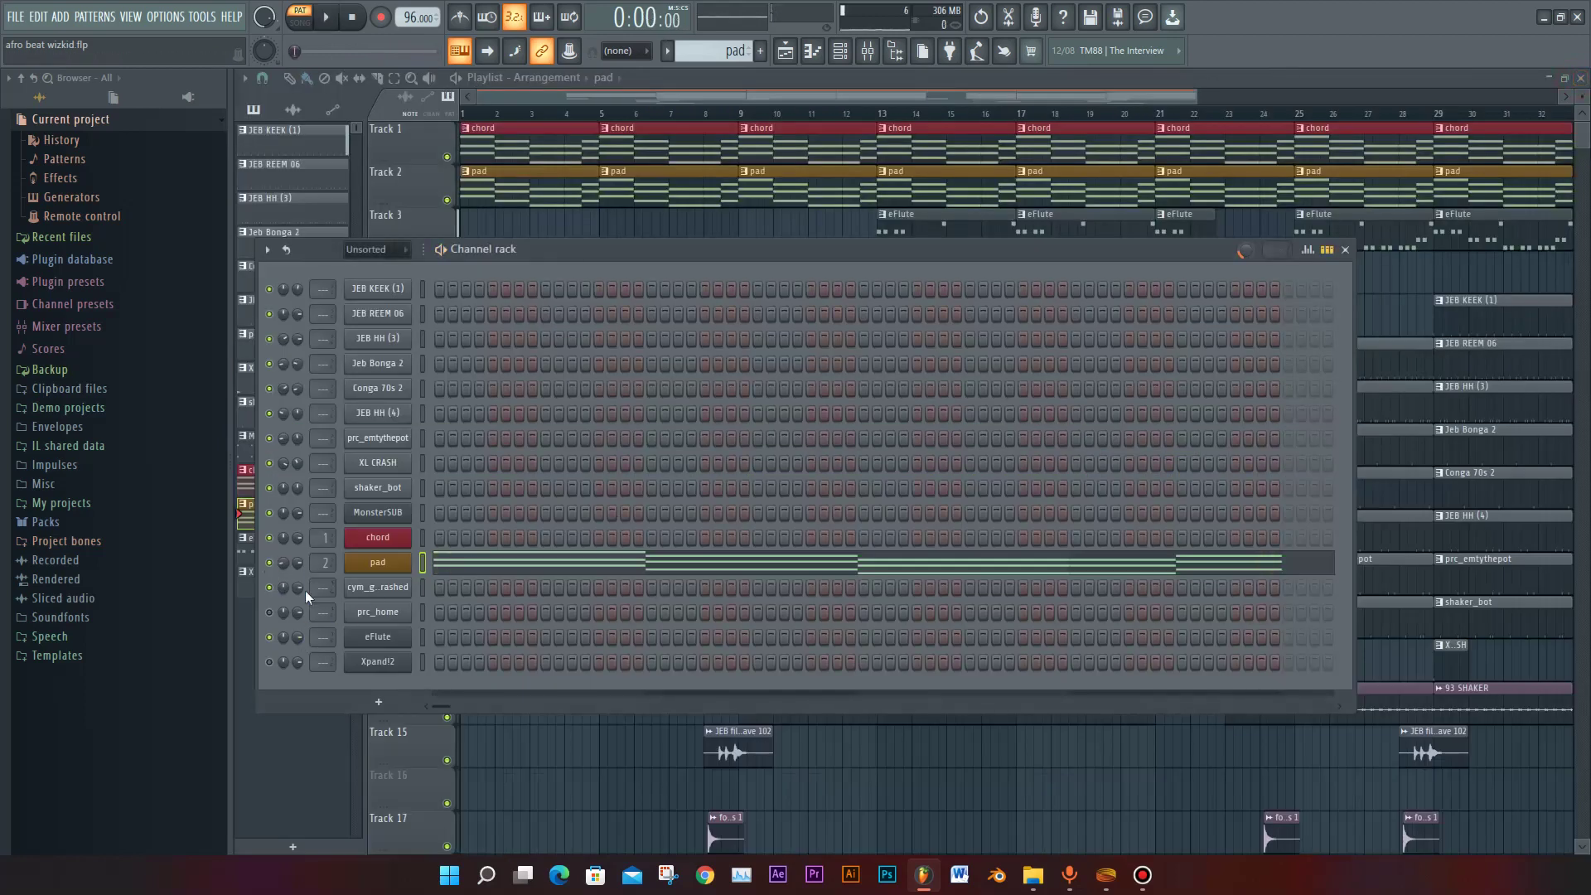
Step: Select the eFlute pattern, examine its melody notes in the piano roll, and play them
key("Right")
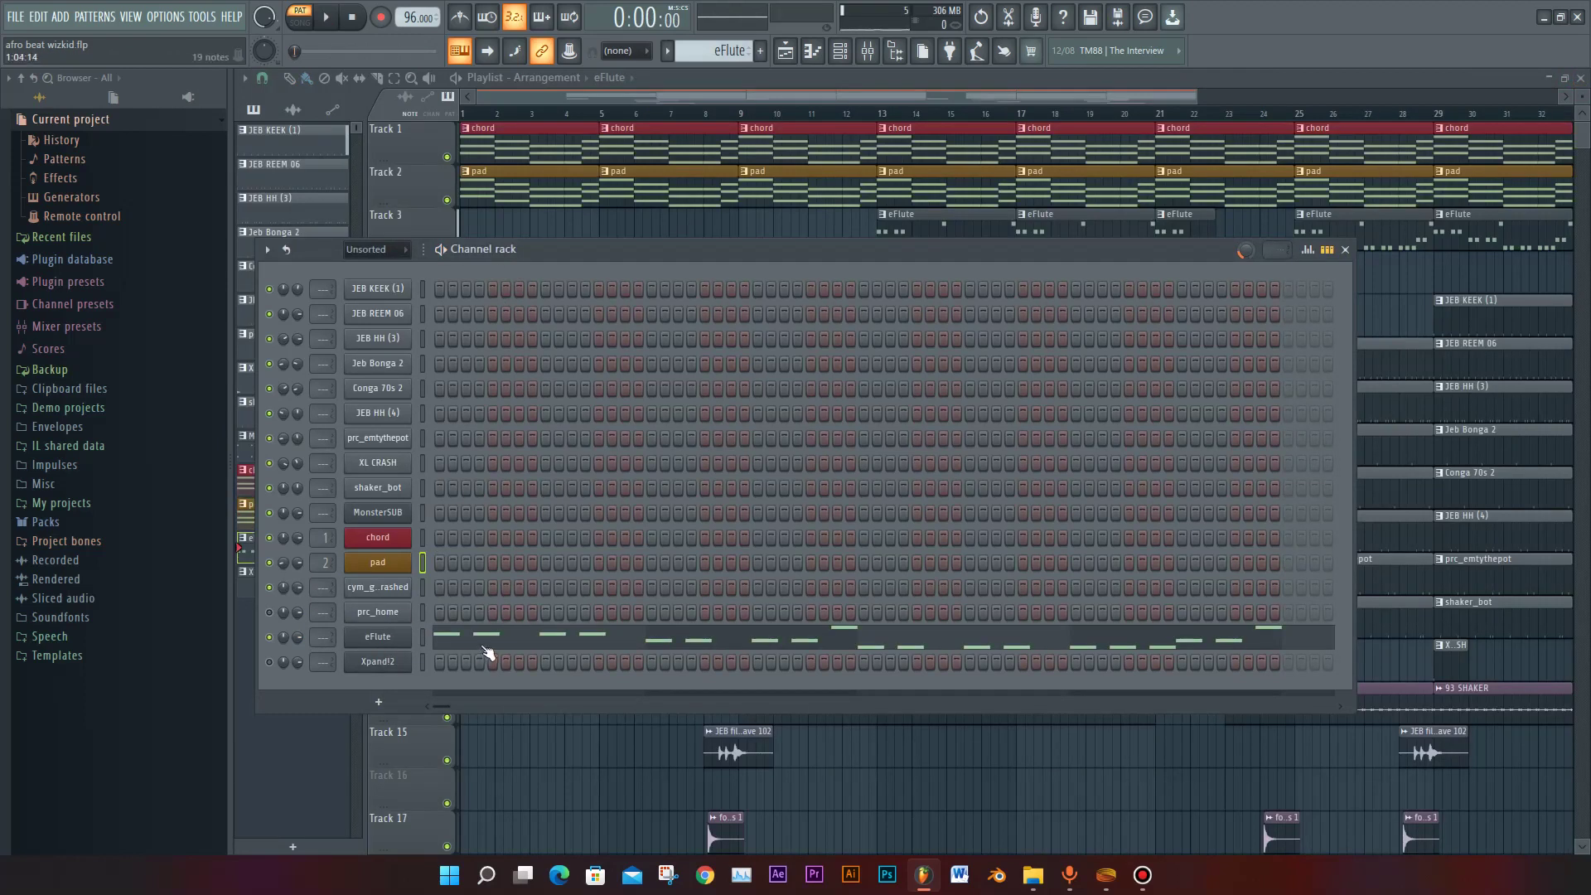
left_click(452, 652)
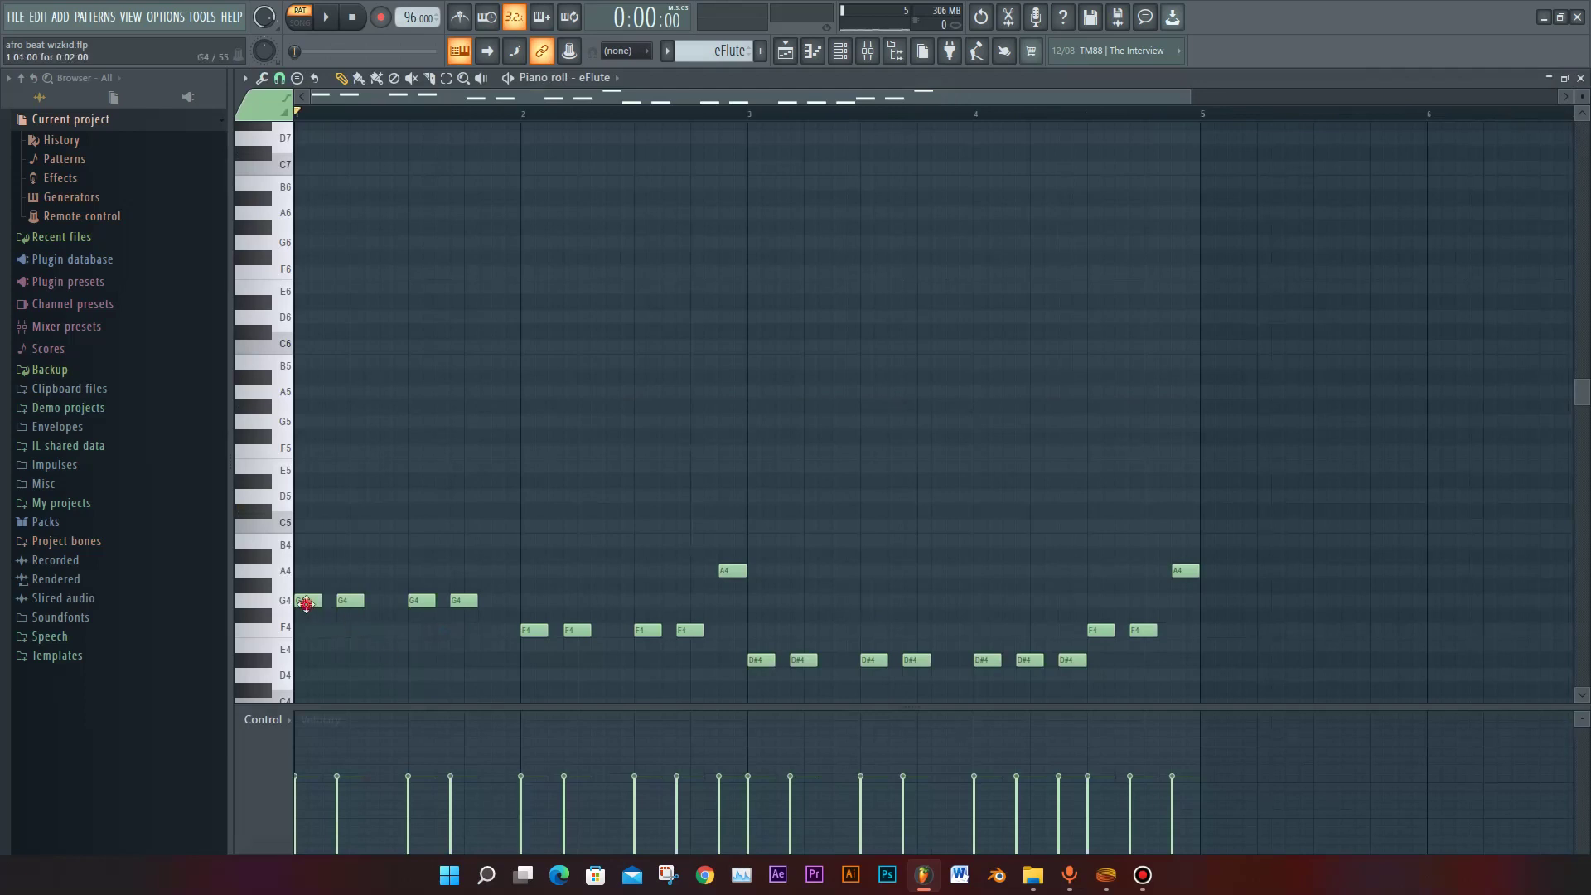
key("space")
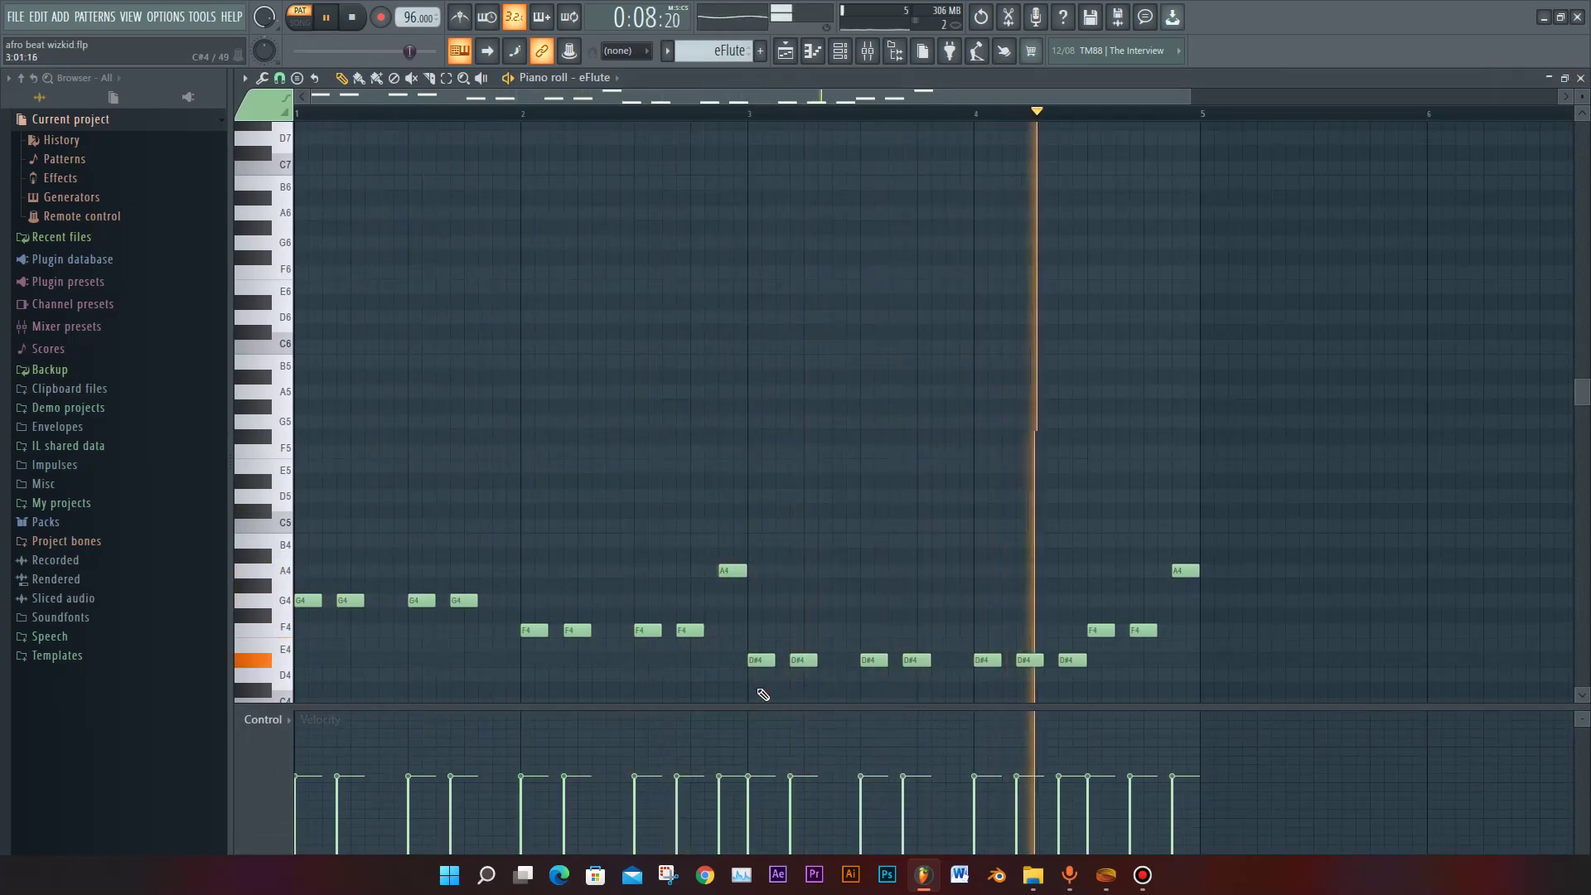
key("space")
left_click(1580, 77)
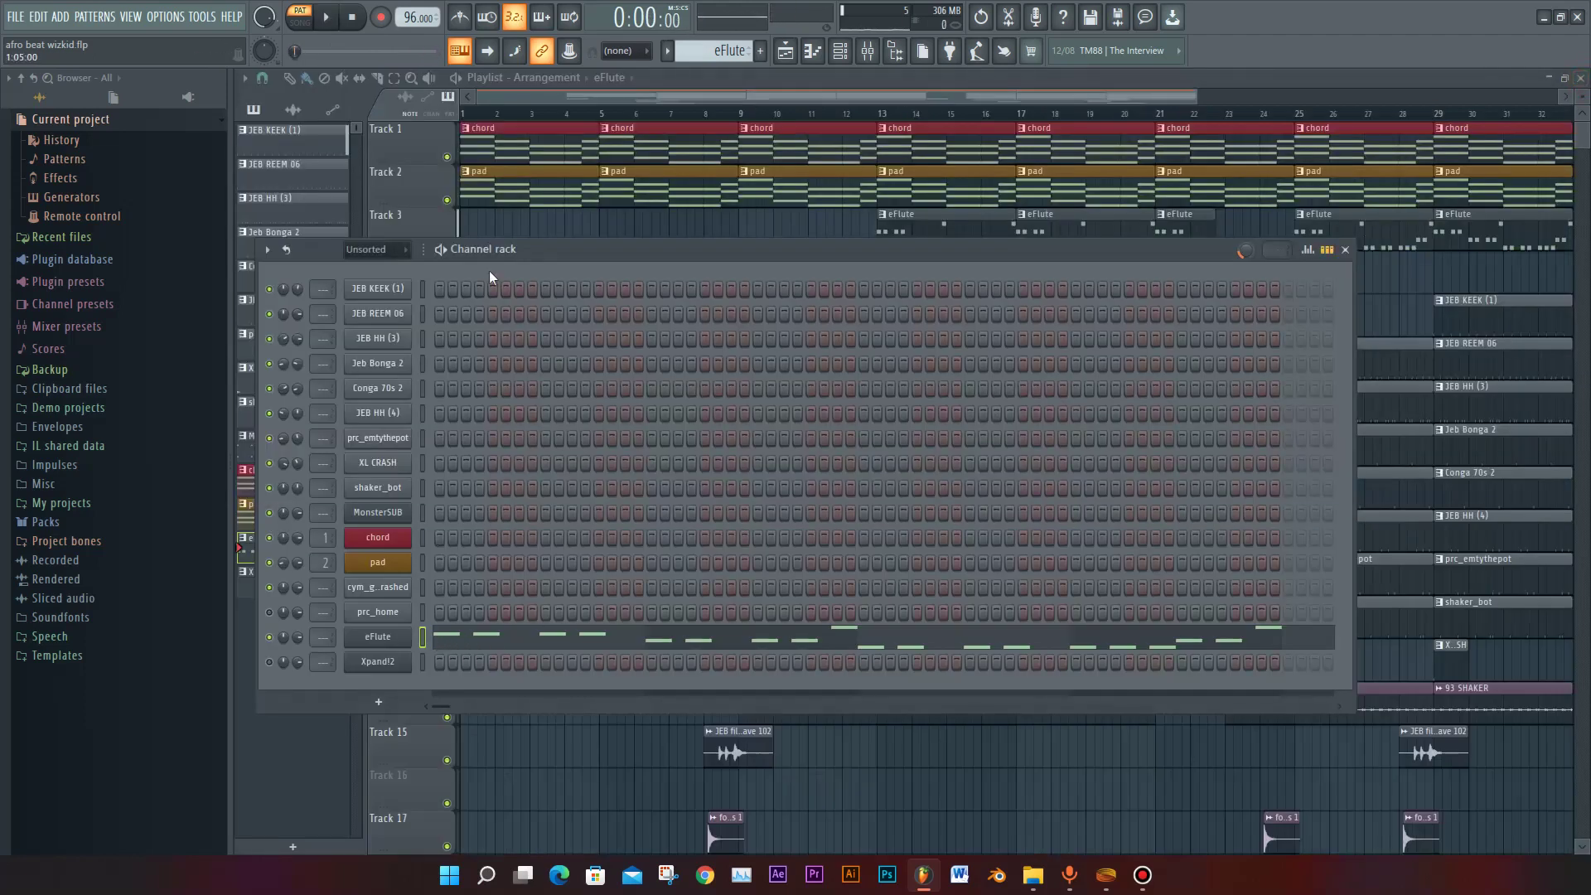
Step: Select the Xpand!2 pattern, audition it with its channel temporarily unmuted, and return to the playlist
key("Down")
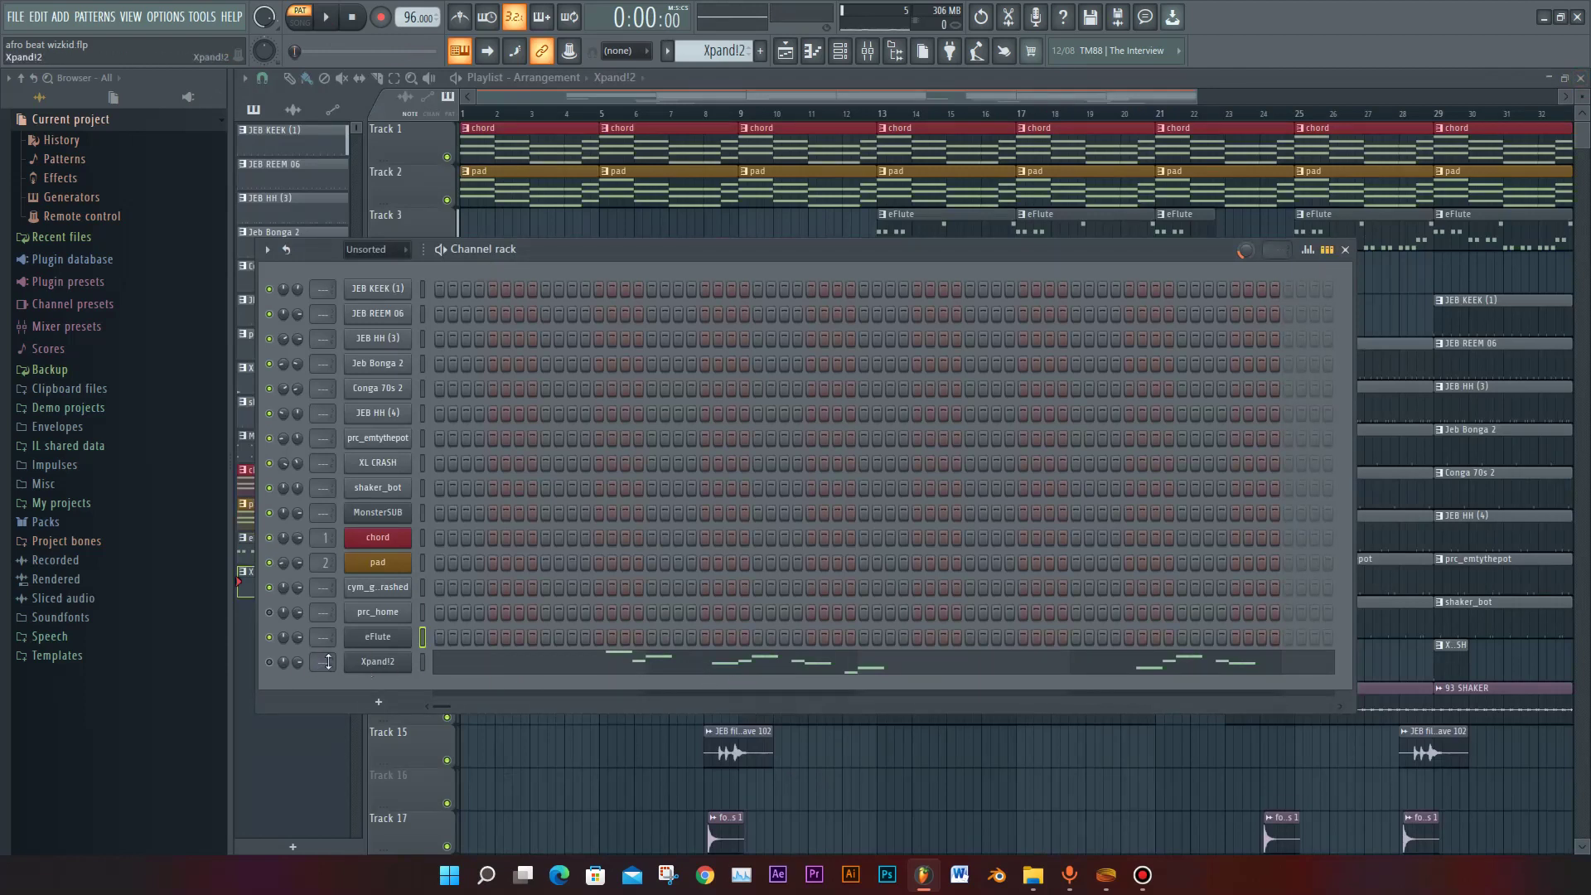
key("space")
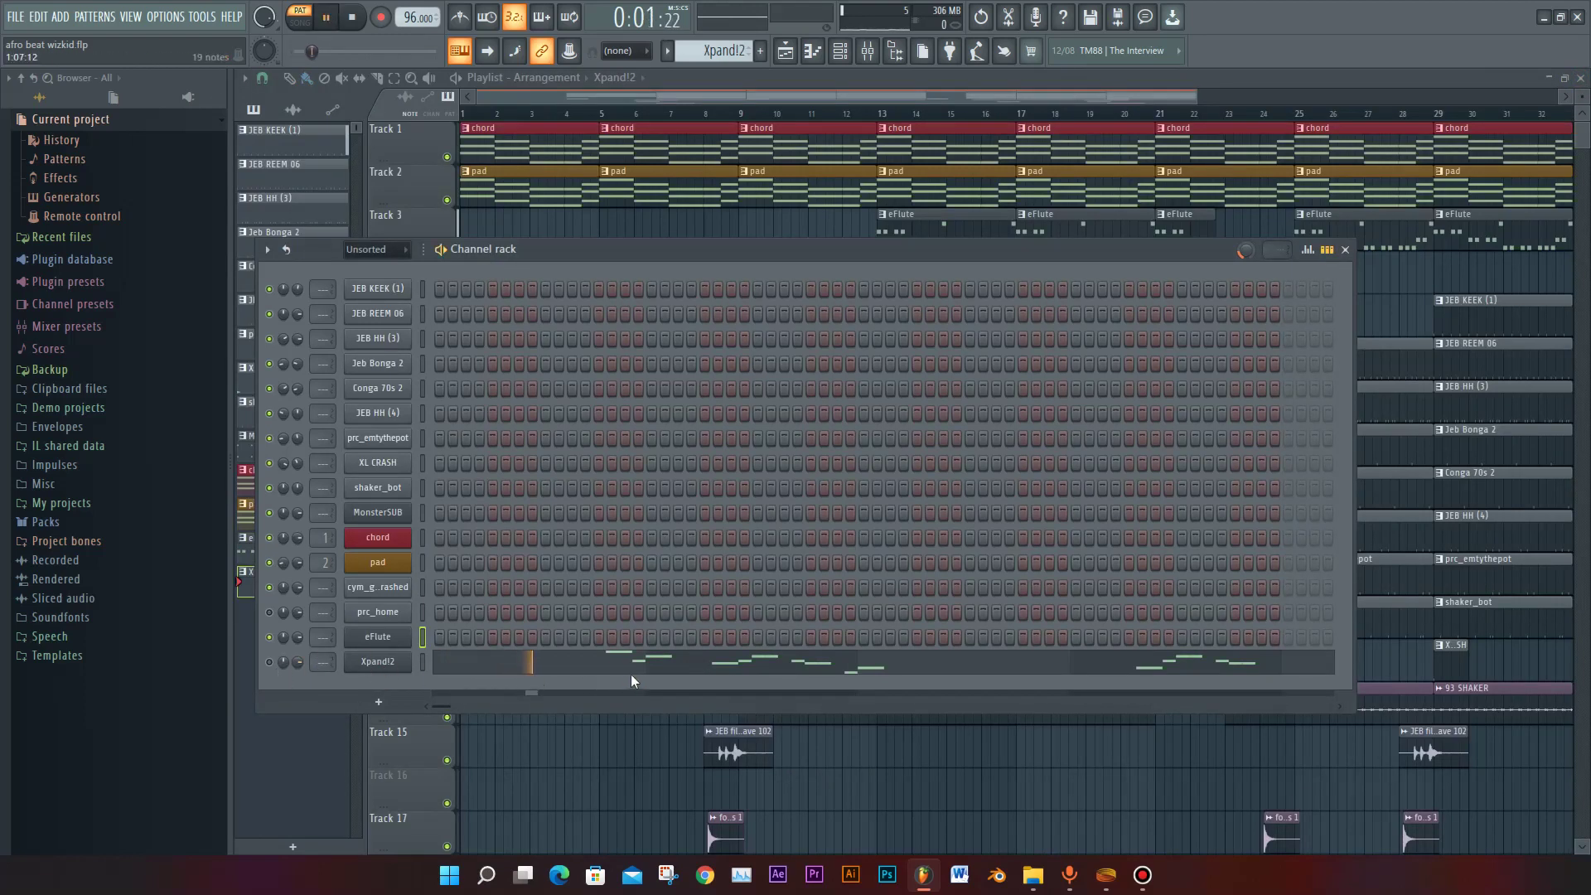
key("space")
key("space")
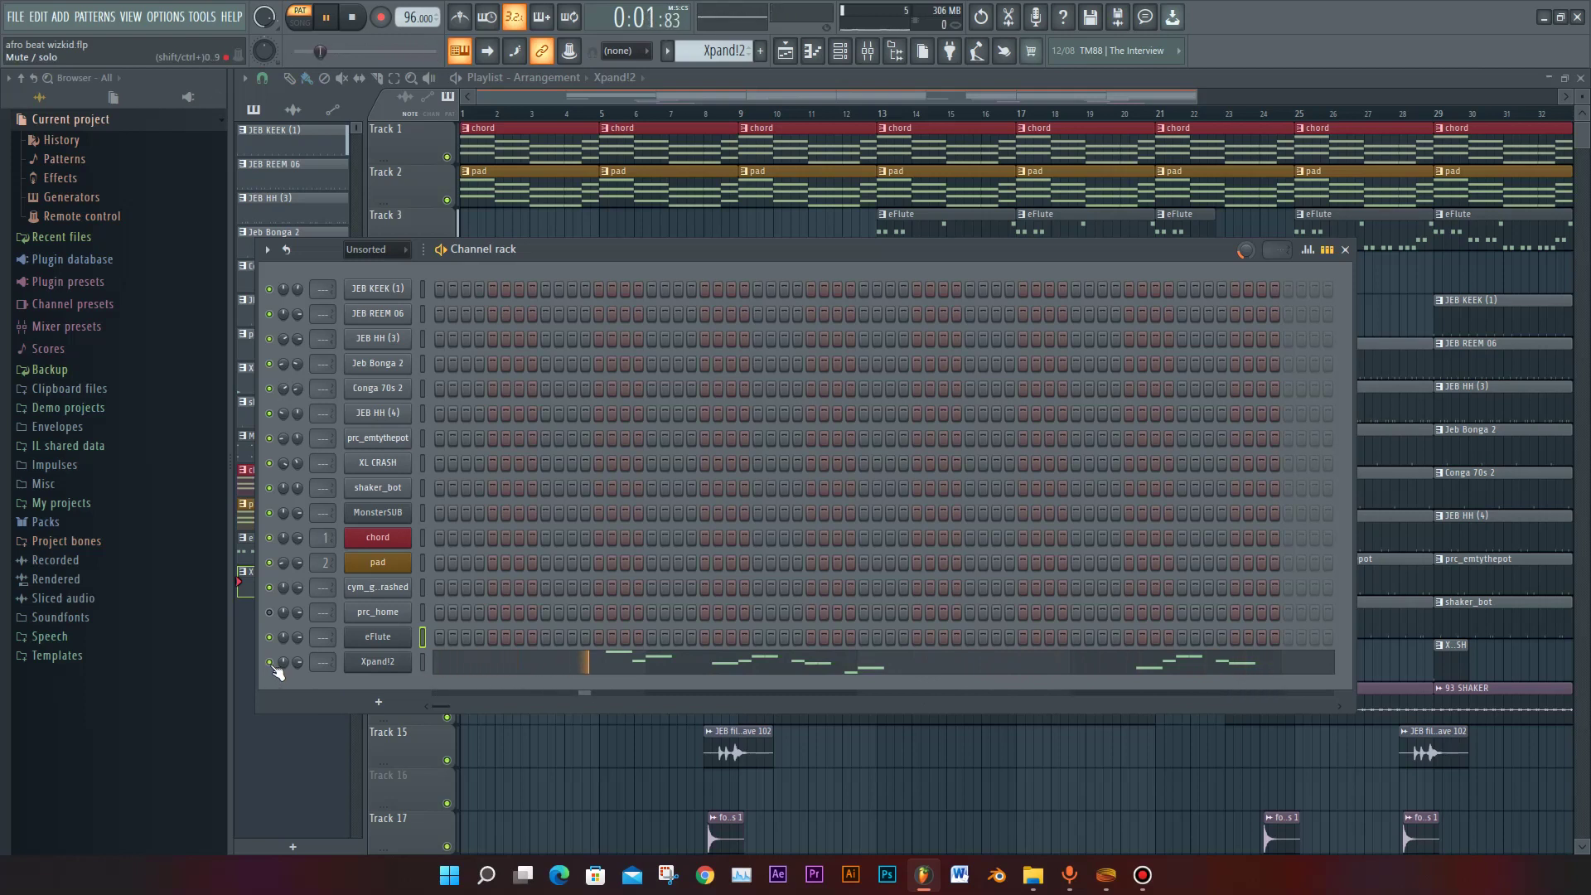
key("space")
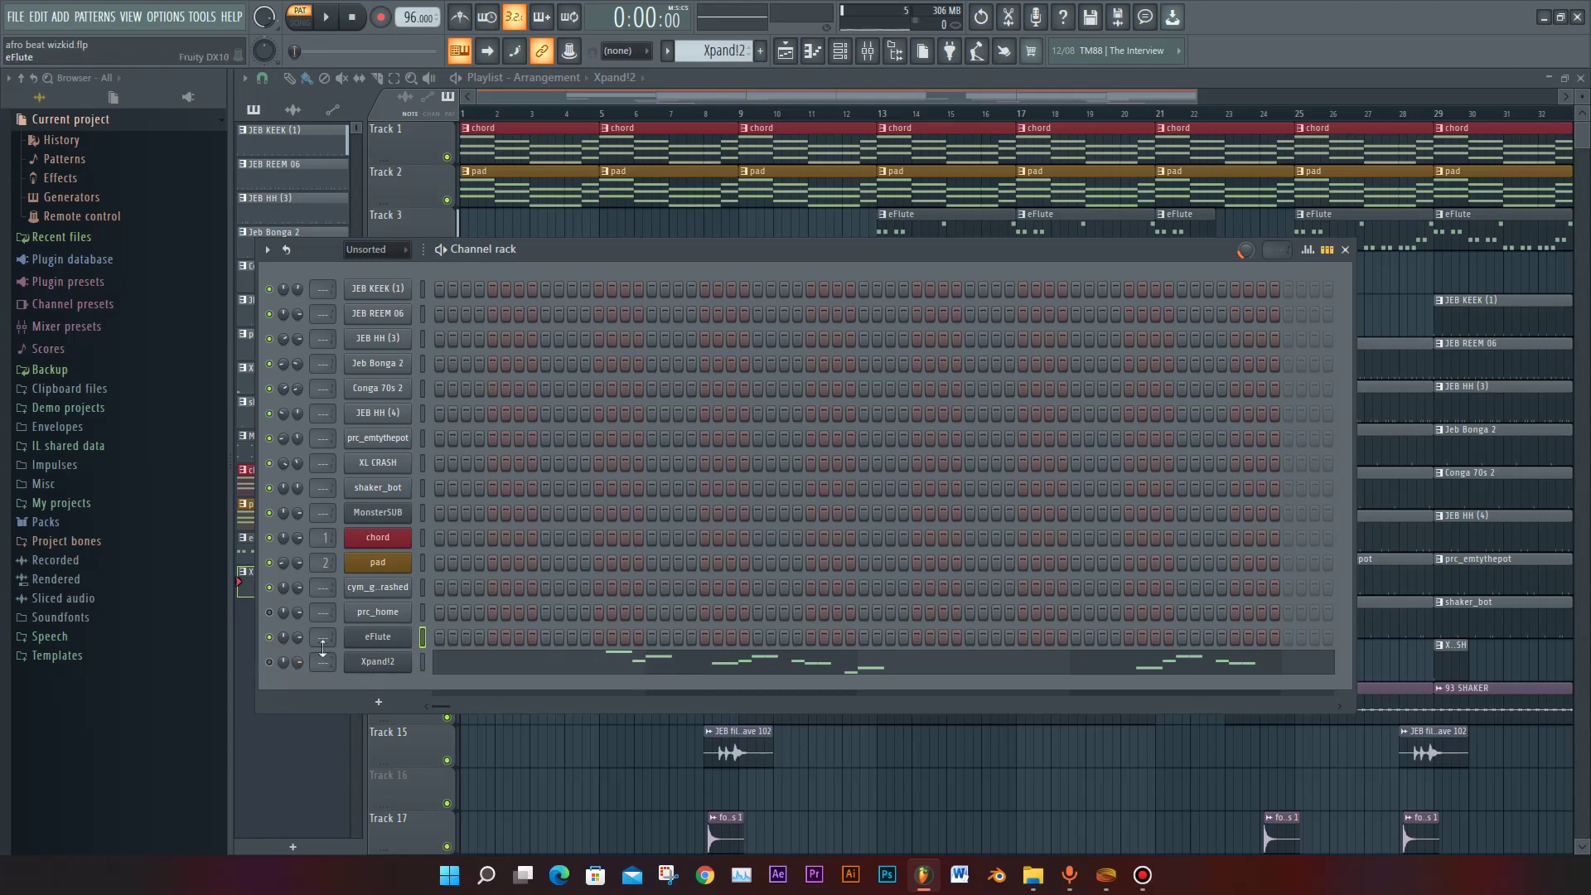
left_click(671, 101)
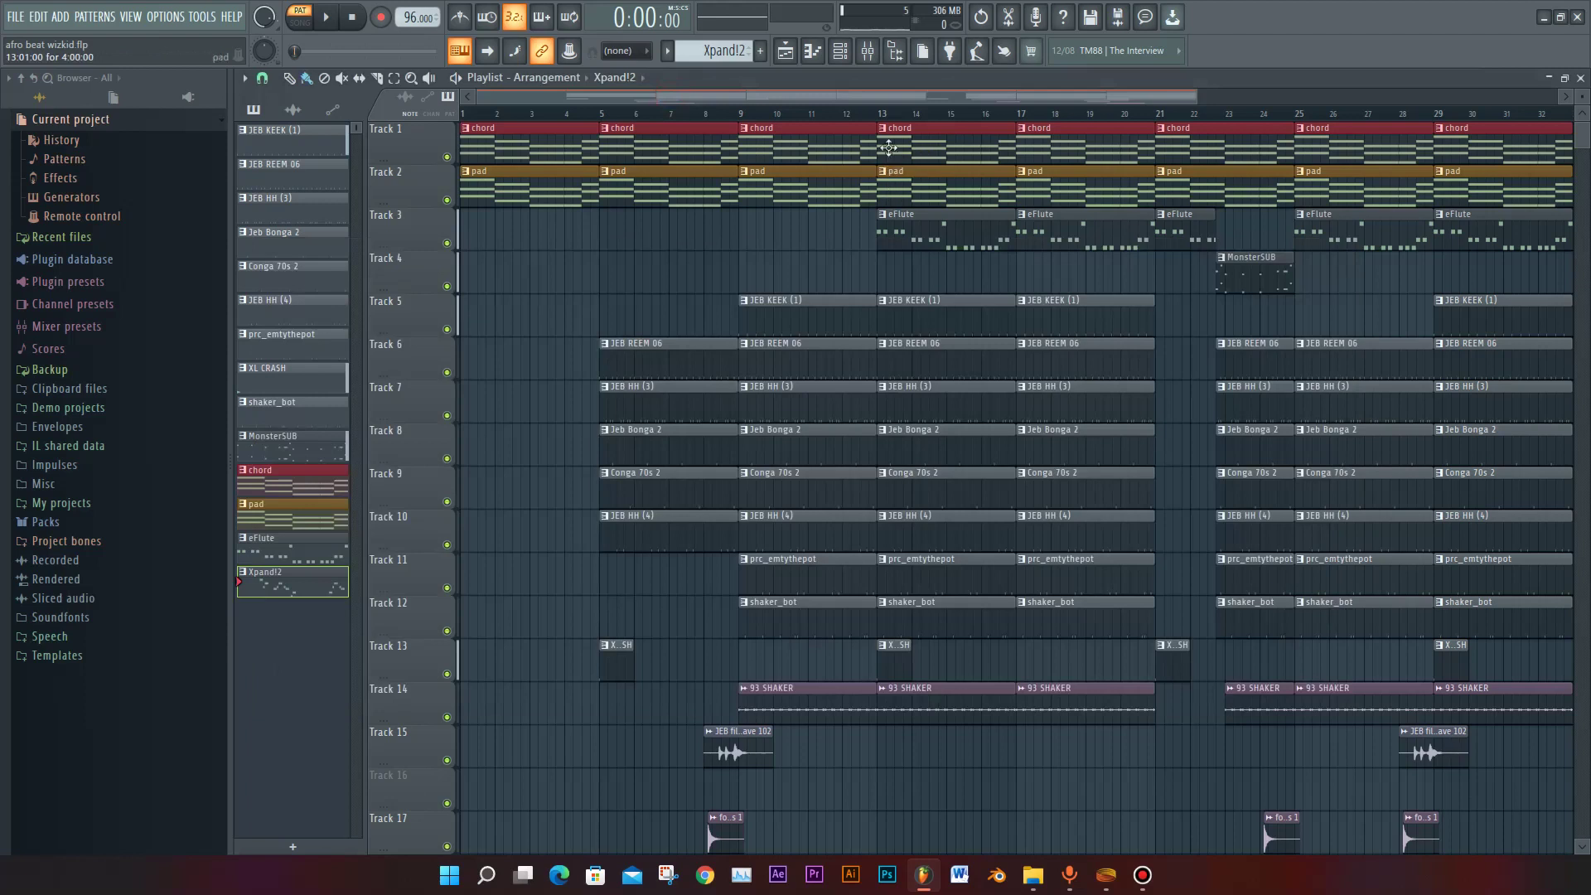
Step: Review the audio clips on the lower playlist tracks and select the first JEB fill Leave 102 clip on Track 15
scroll(861, 659, "down", 5)
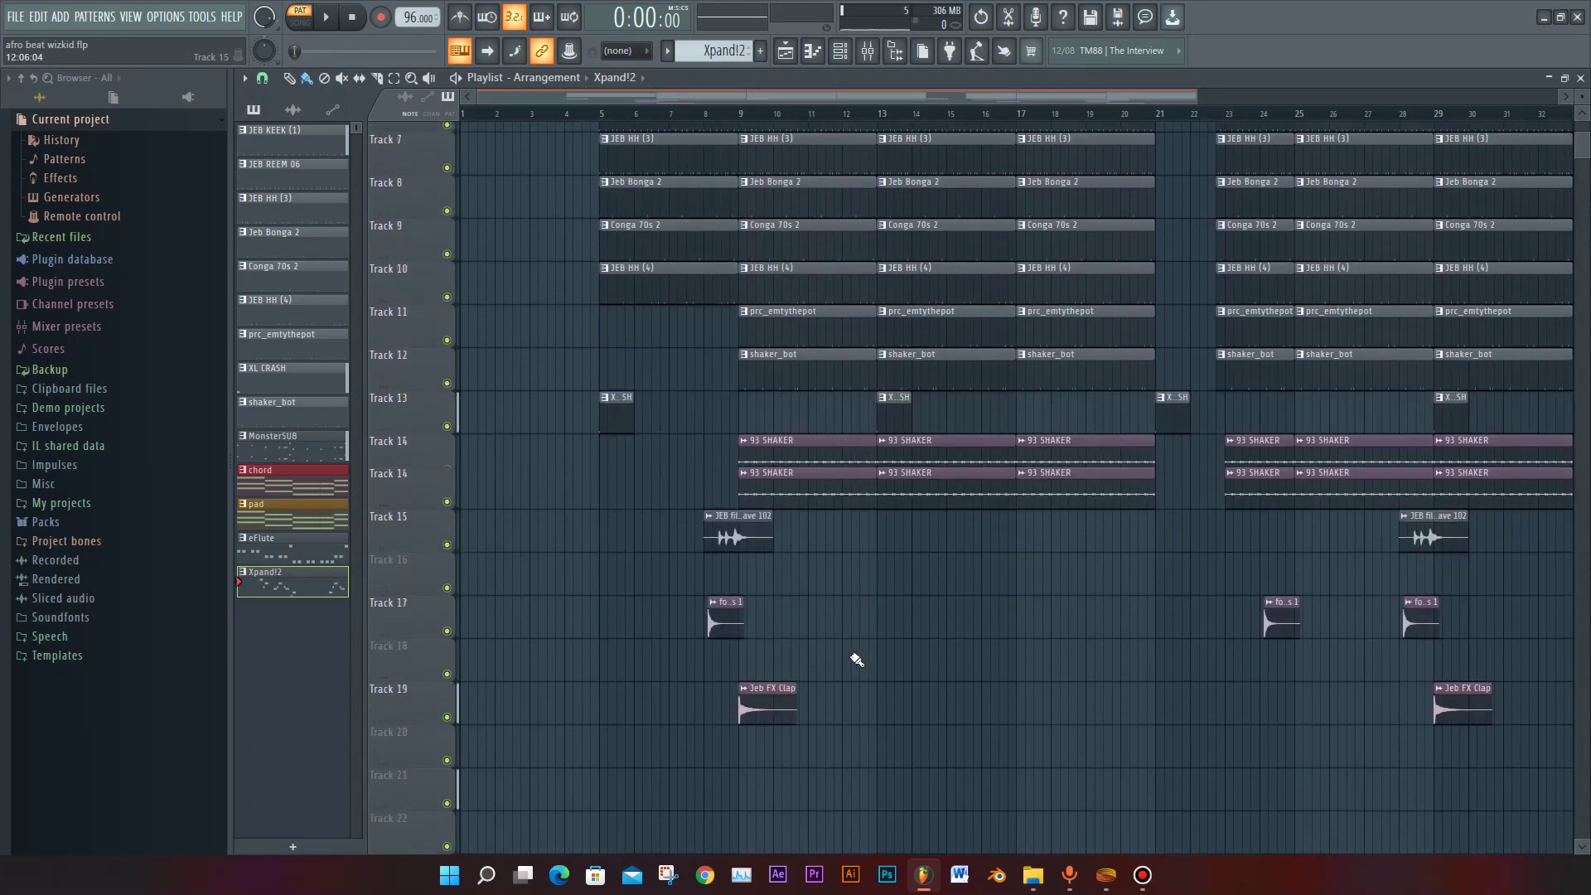
scroll(859, 660, "down", 2)
left_click(742, 430)
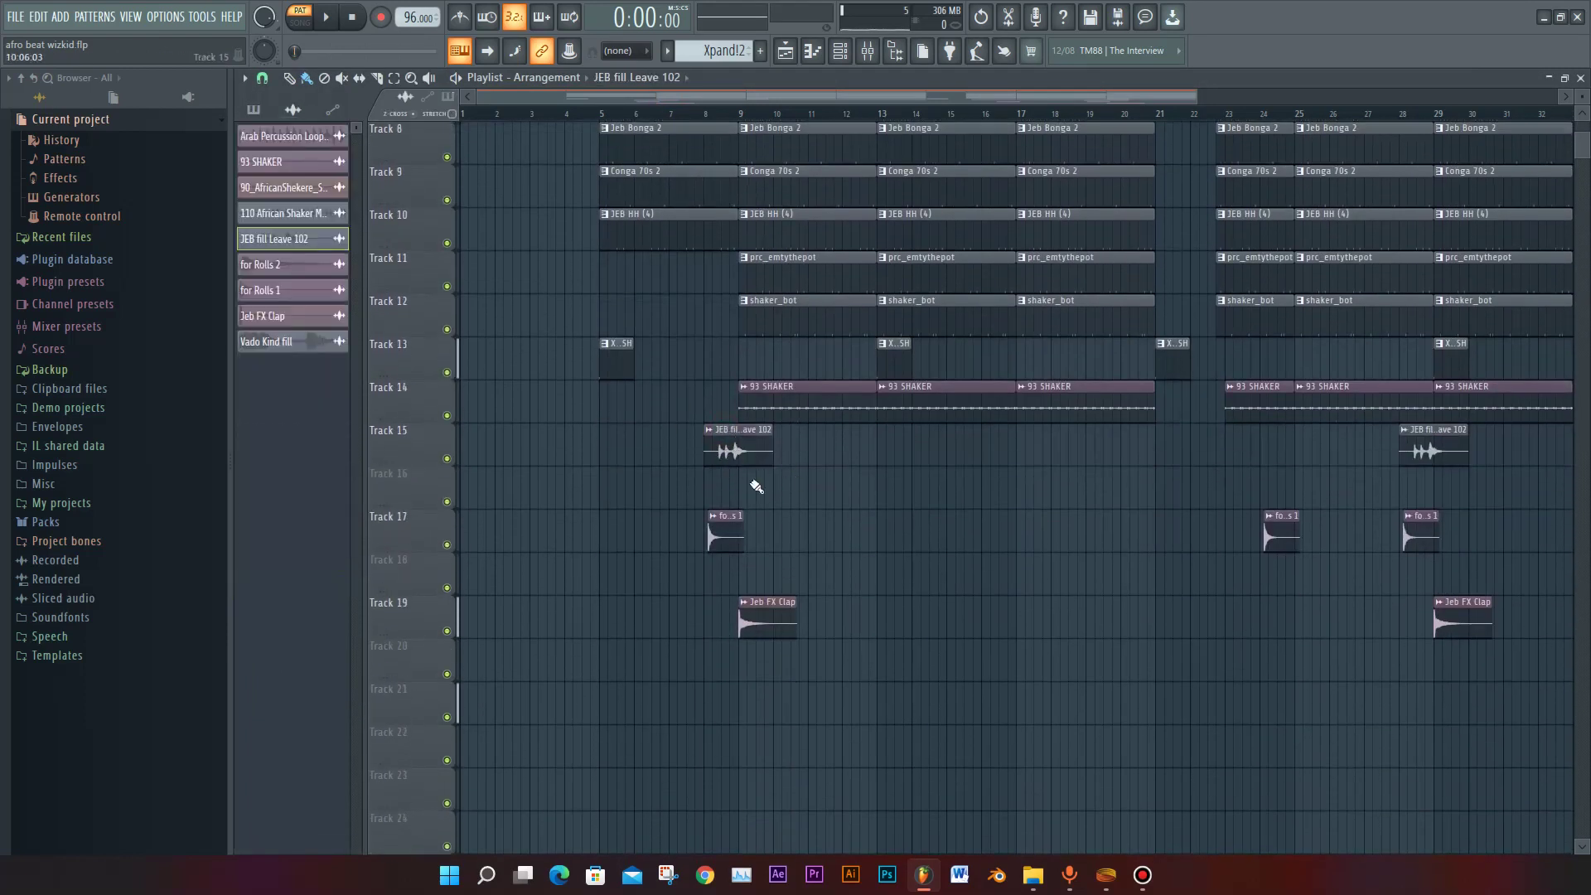
Step: Set the time stretching of the 93 SHAKER audio clip on Track 14 to 4 bars and close its settings
left_click(804, 401)
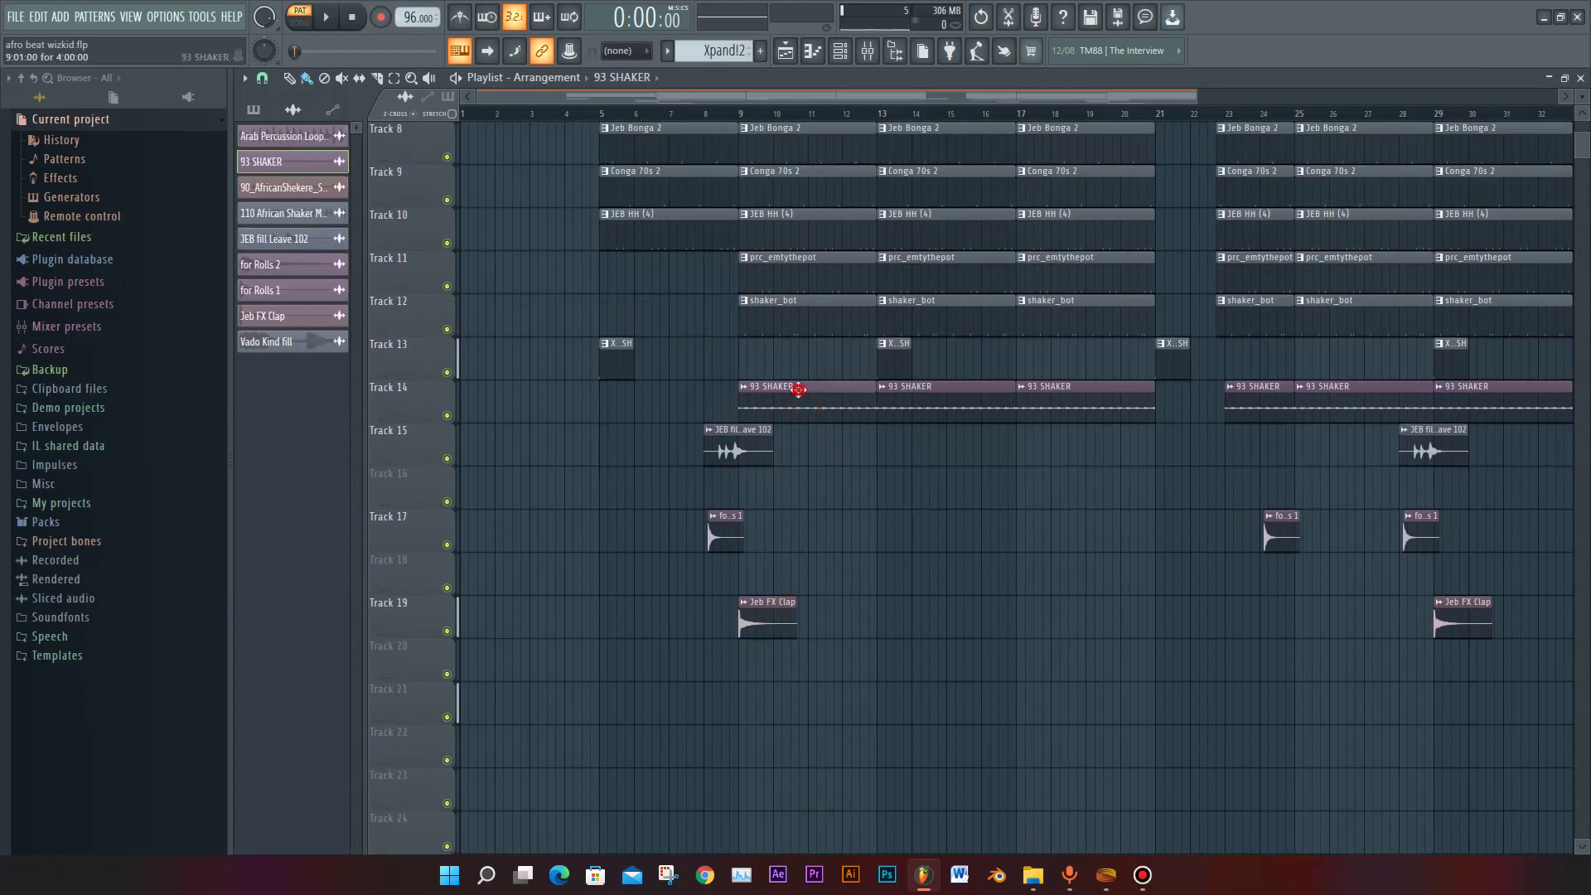
double_click(798, 389)
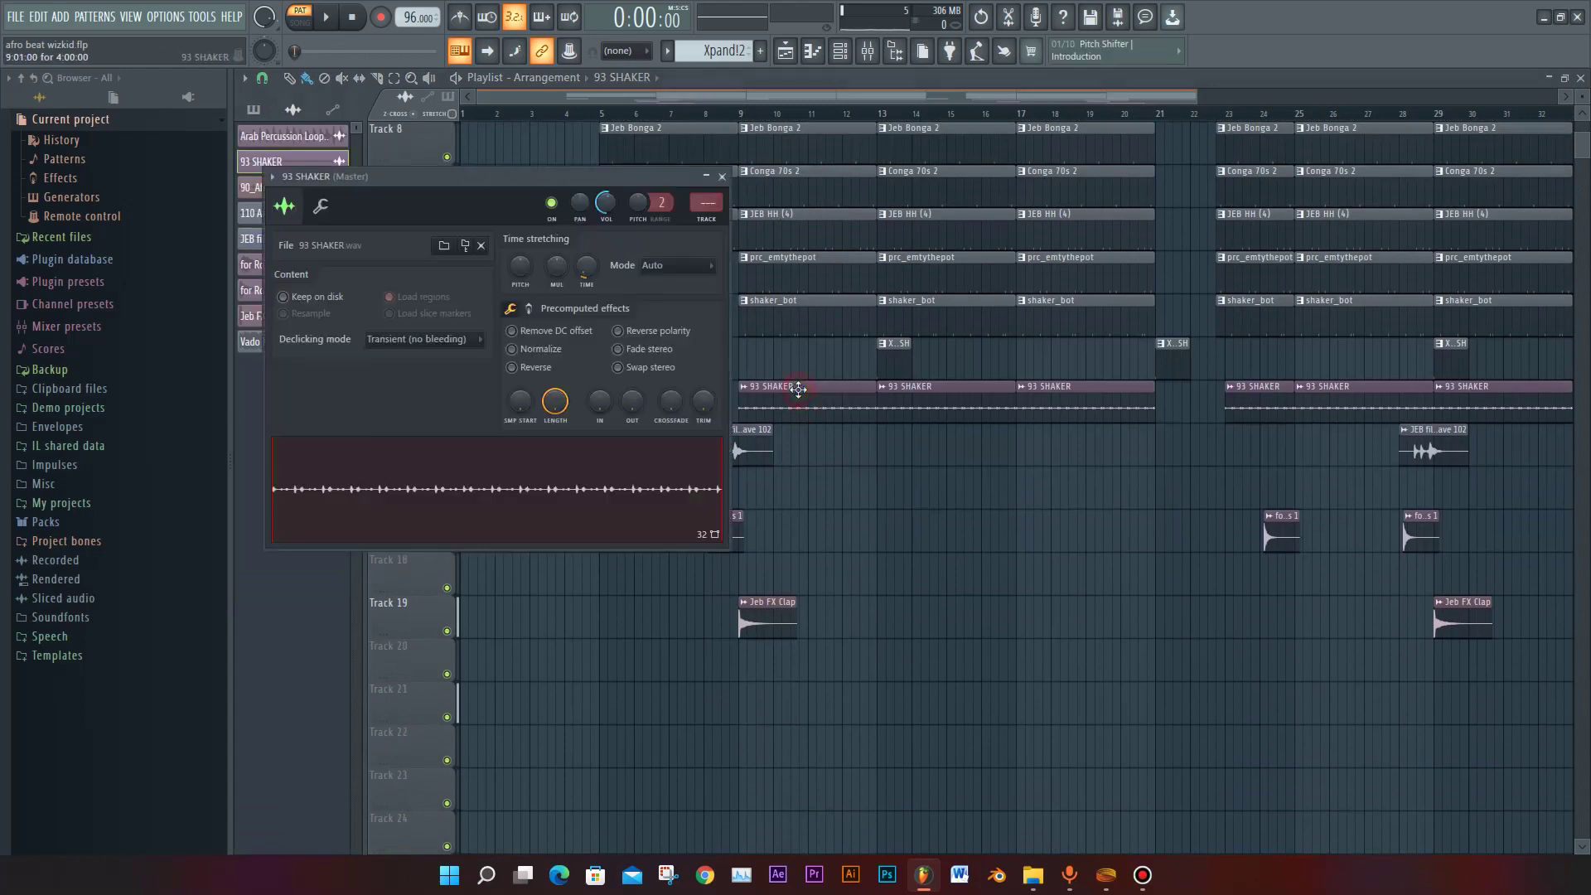
right_click(588, 270)
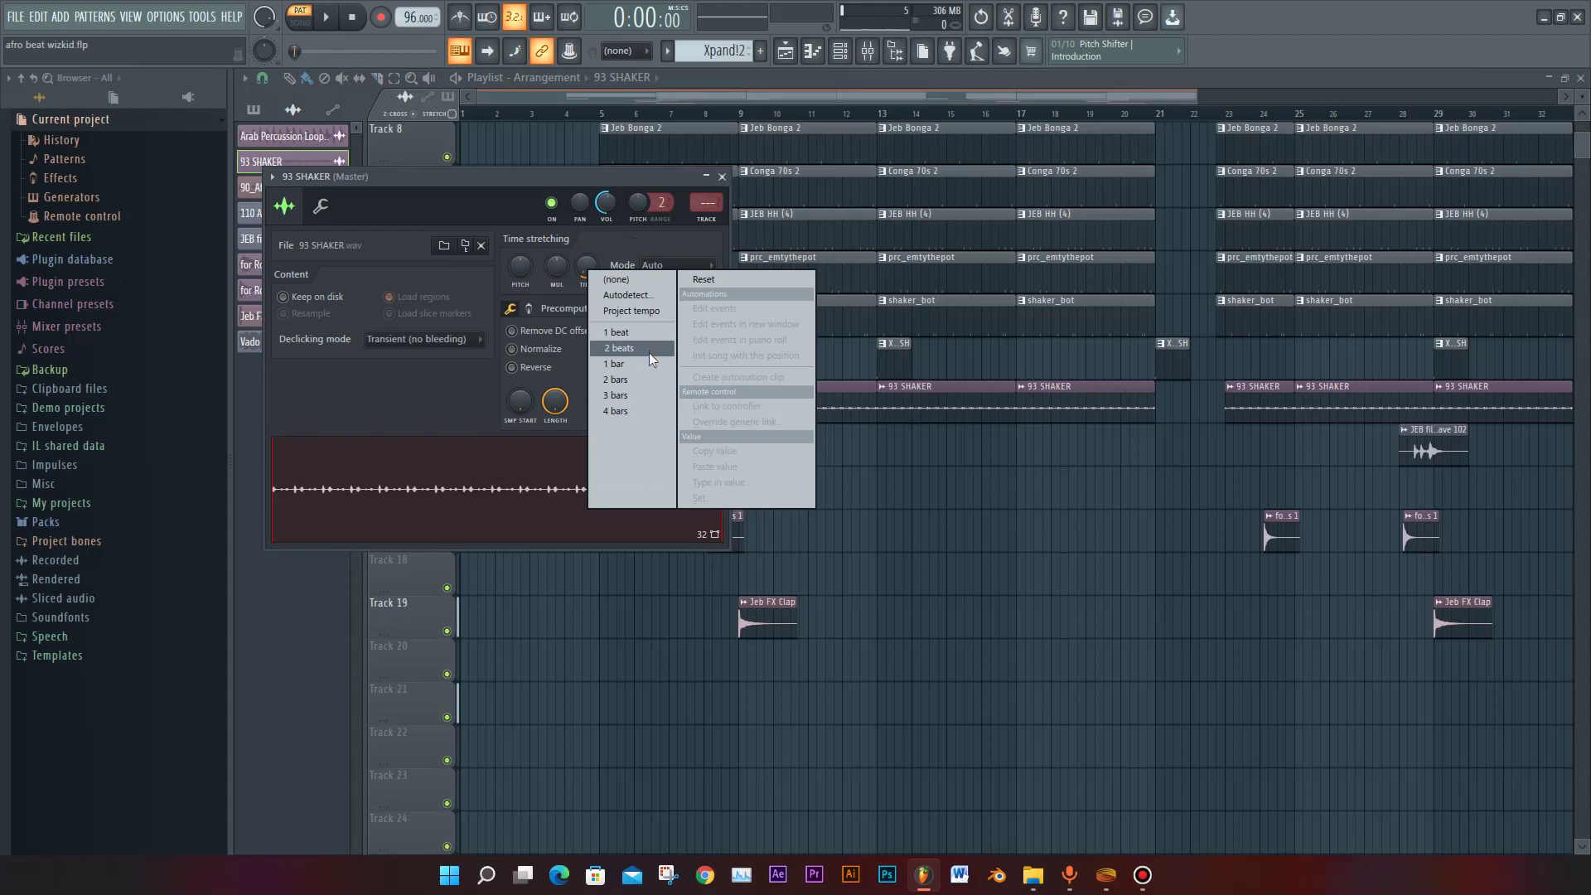
left_click(636, 411)
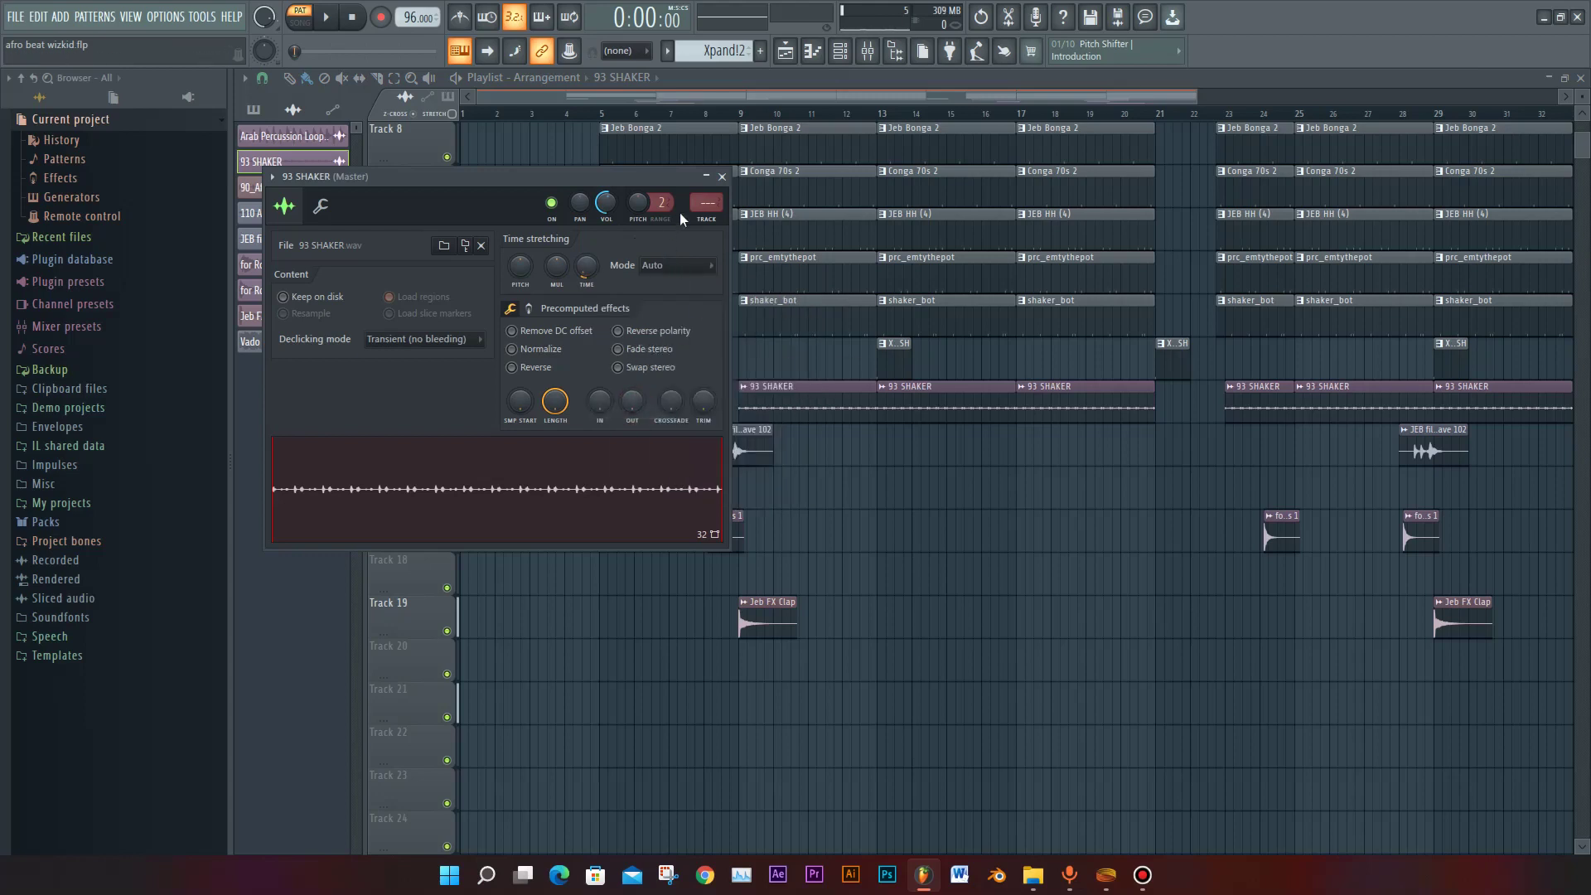
left_click(723, 177)
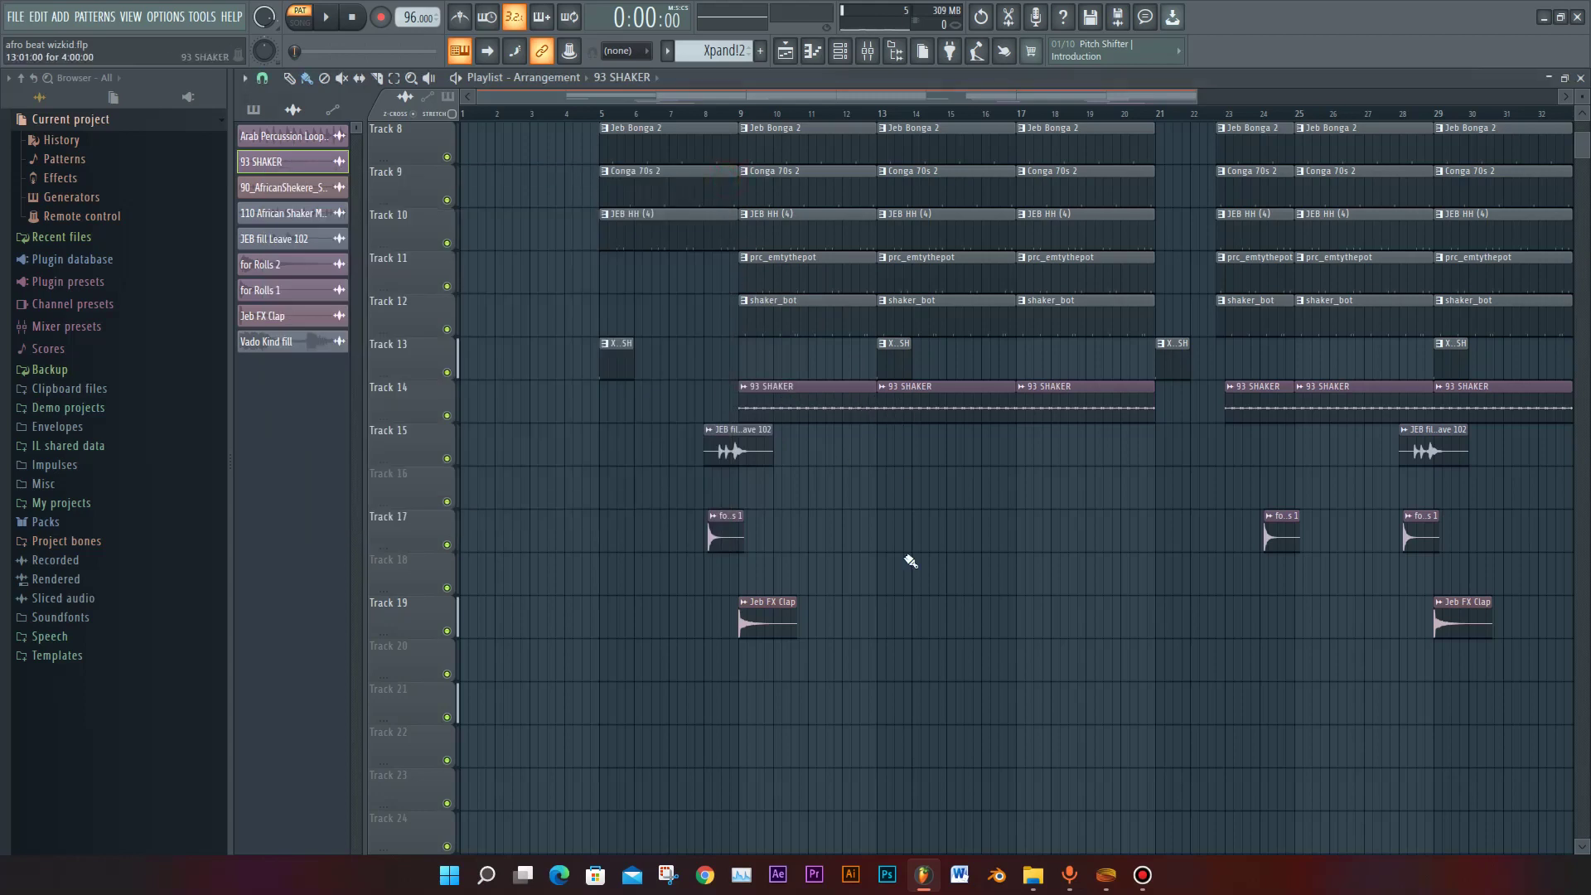
Step: Play the arrangement in song mode and review all its tracks, with the full song length and more tracks fitted in view
scroll(911, 561, "up", 7)
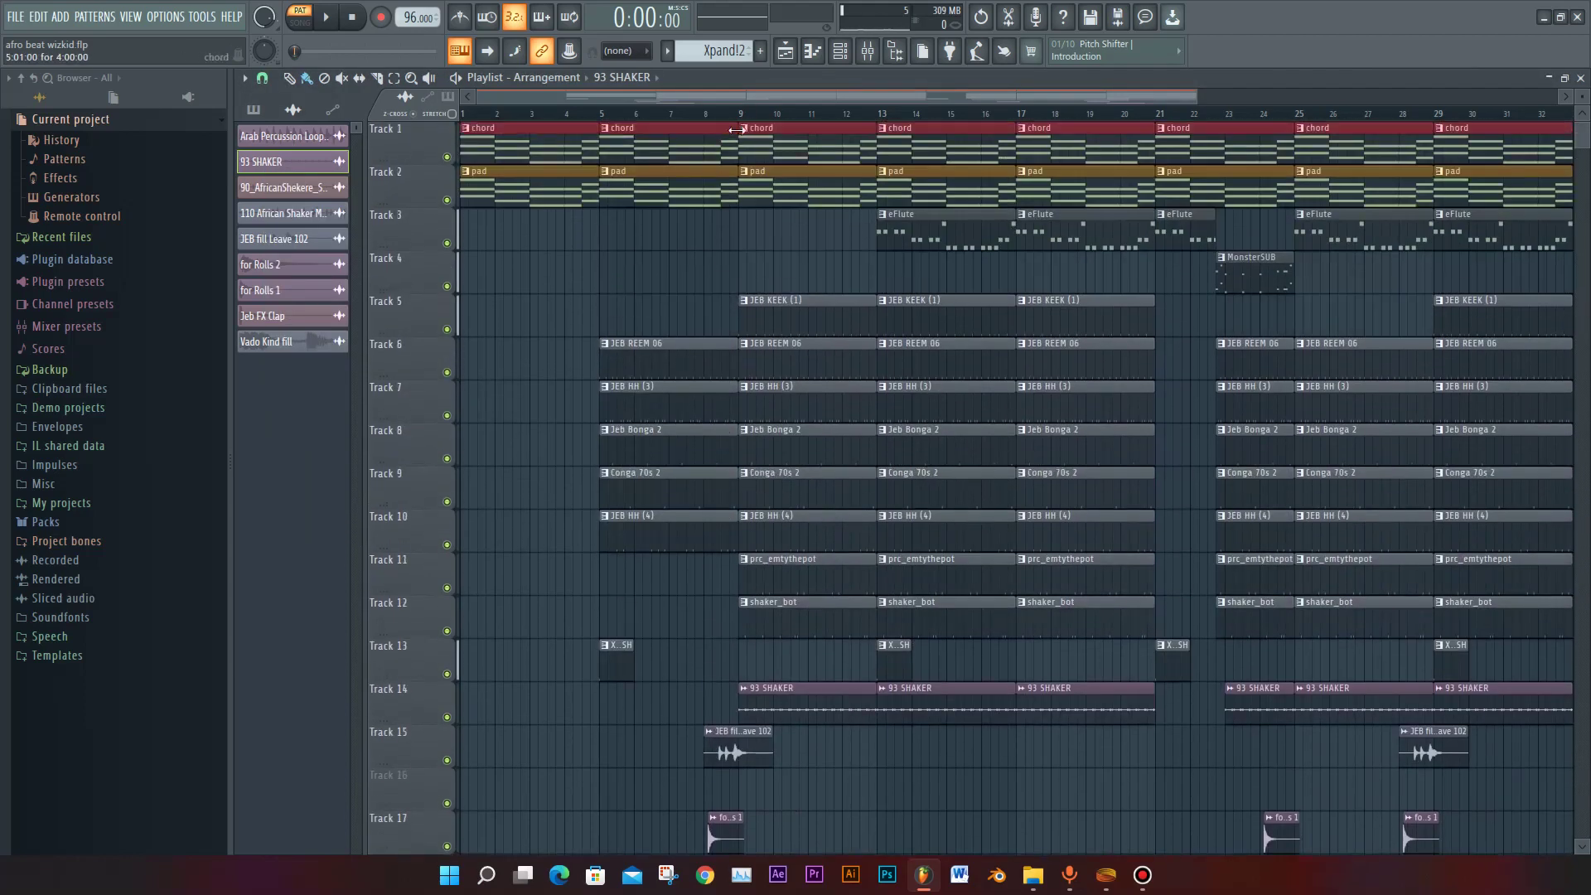
left_click_drag(1194, 98, 1521, 145)
scroll(1474, 304, "down", 7)
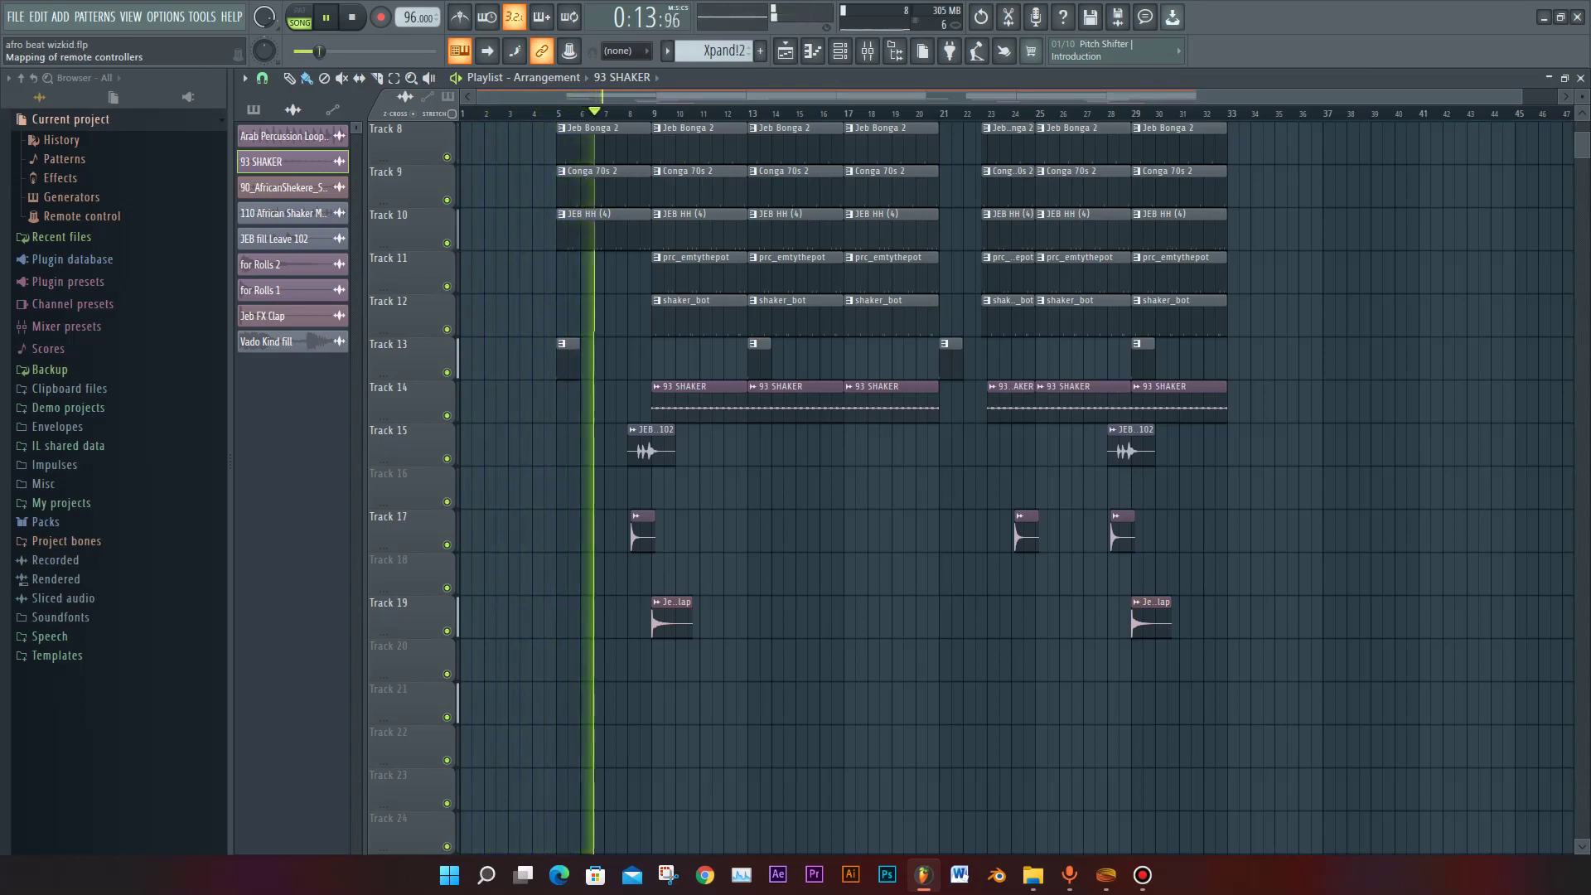
scroll(586, 444, "up", 5)
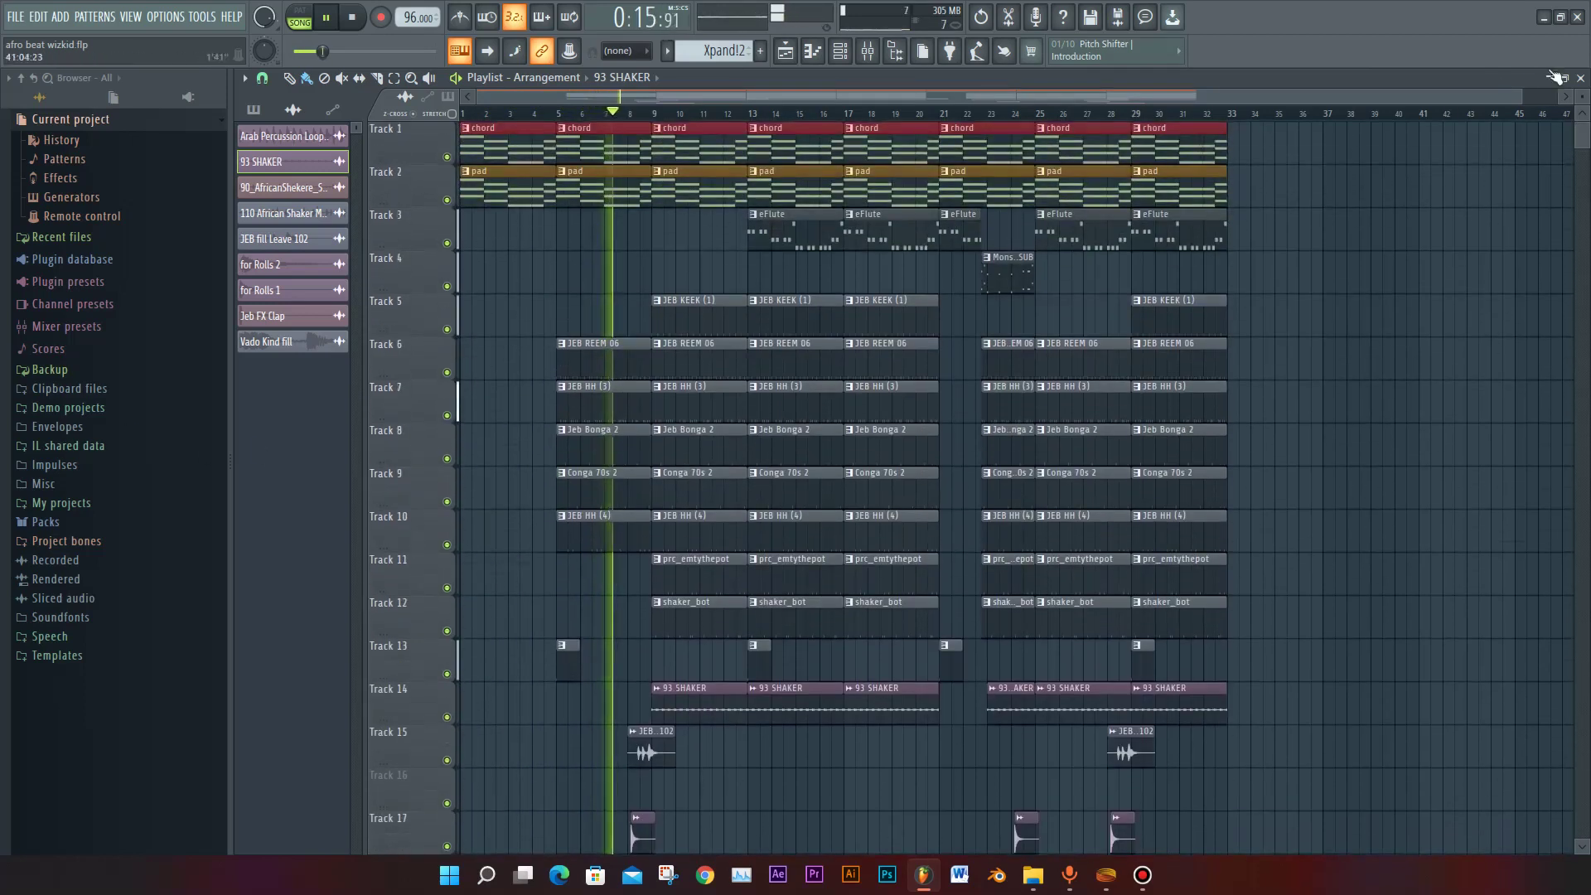
left_click_drag(1584, 101, 1584, 93)
scroll(1406, 281, "down", 2)
scroll(1409, 279, "up", 2)
scroll(1410, 279, "up", 1)
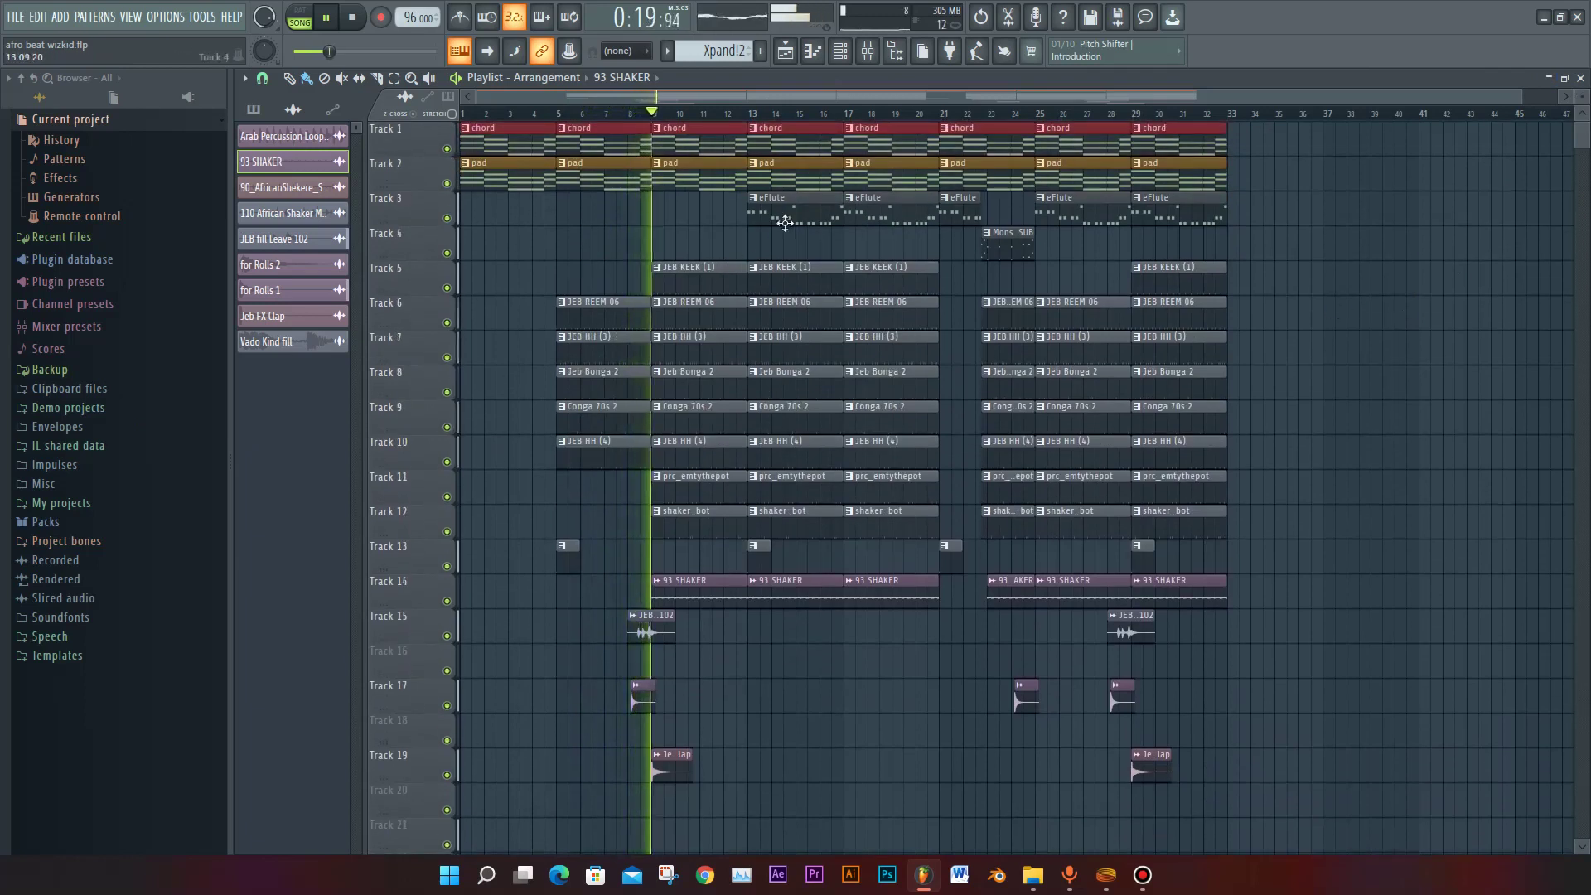